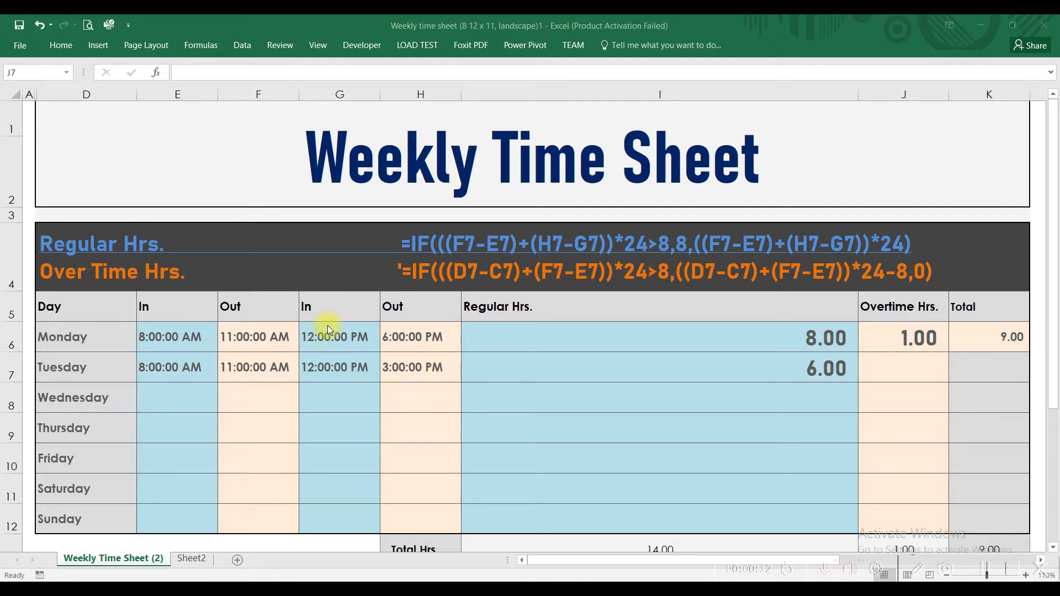
Review the Regular Hrs. and Over Time Hrs. formulas above the timesheet table, and open Sheet2 with the IF examples
{"action": "left_click", "coordinate": [393, 243]}
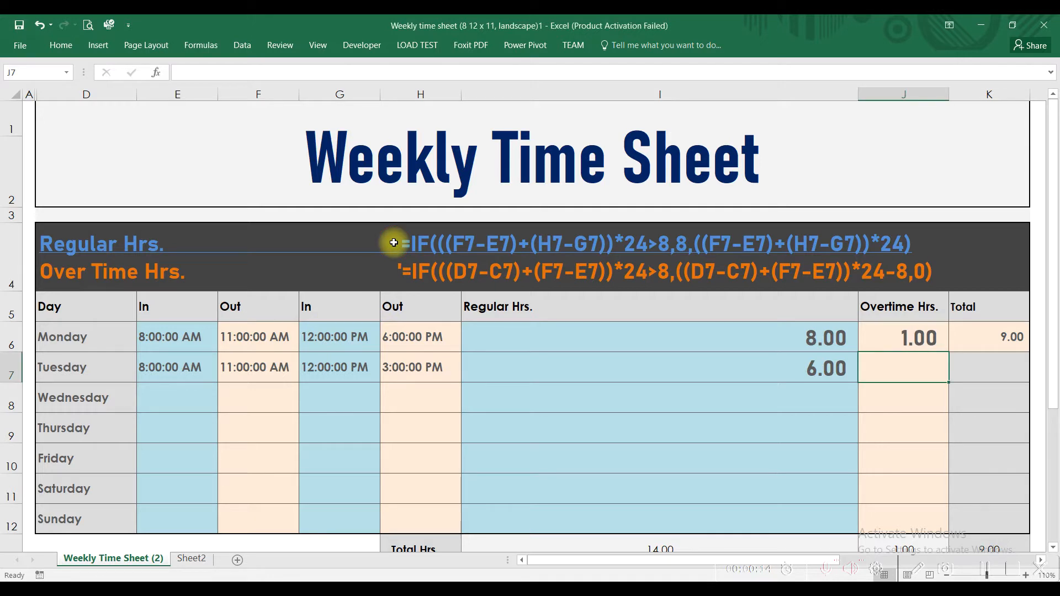
{"action": "left_click", "coordinate": [394, 243]}
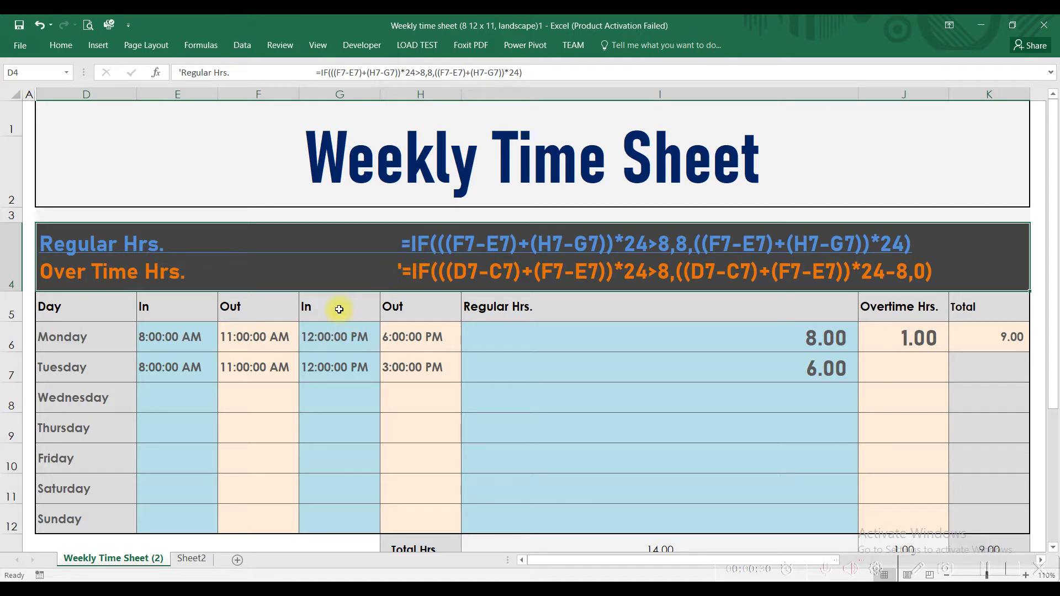
{"action": "left_click", "coordinate": [196, 558]}
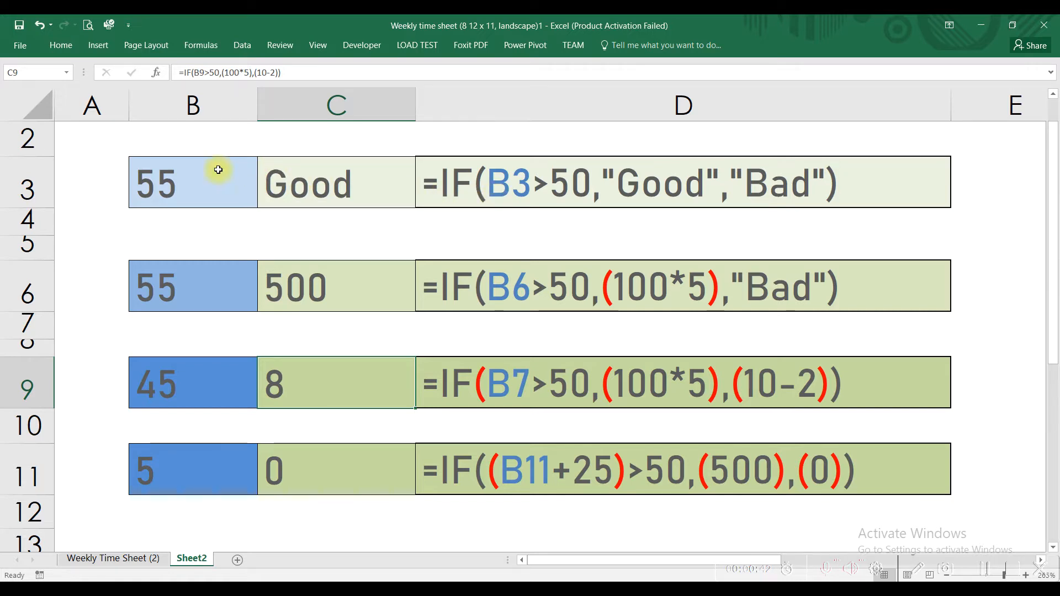
Test the first IF example by setting B3 to 45, and inspect the formula in C3
{"action": "left_click", "coordinate": [162, 188]}
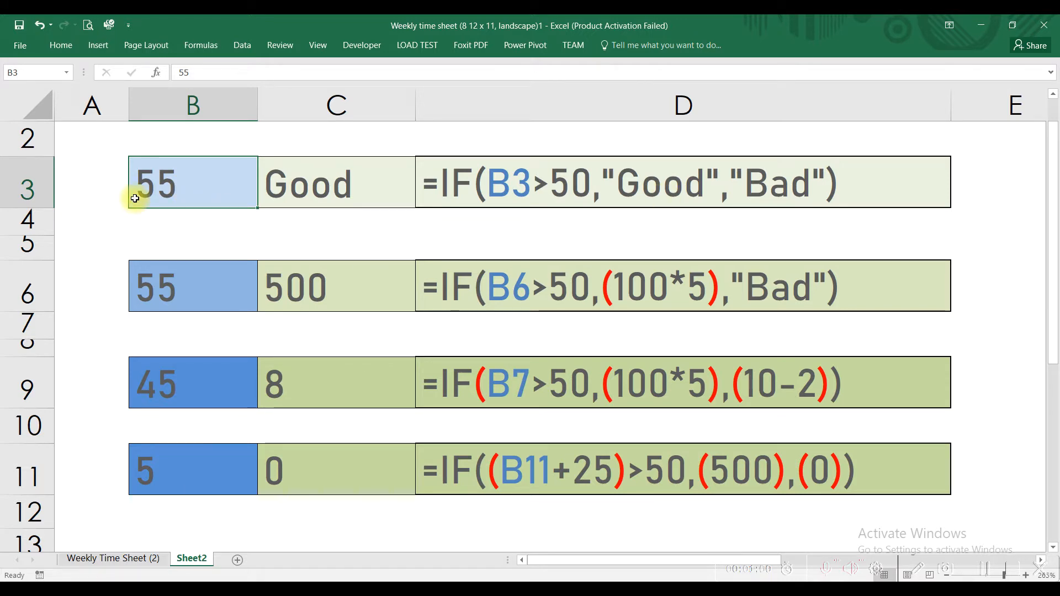
{"action": "type", "text": "45"}
{"action": "key", "text": "Return"}
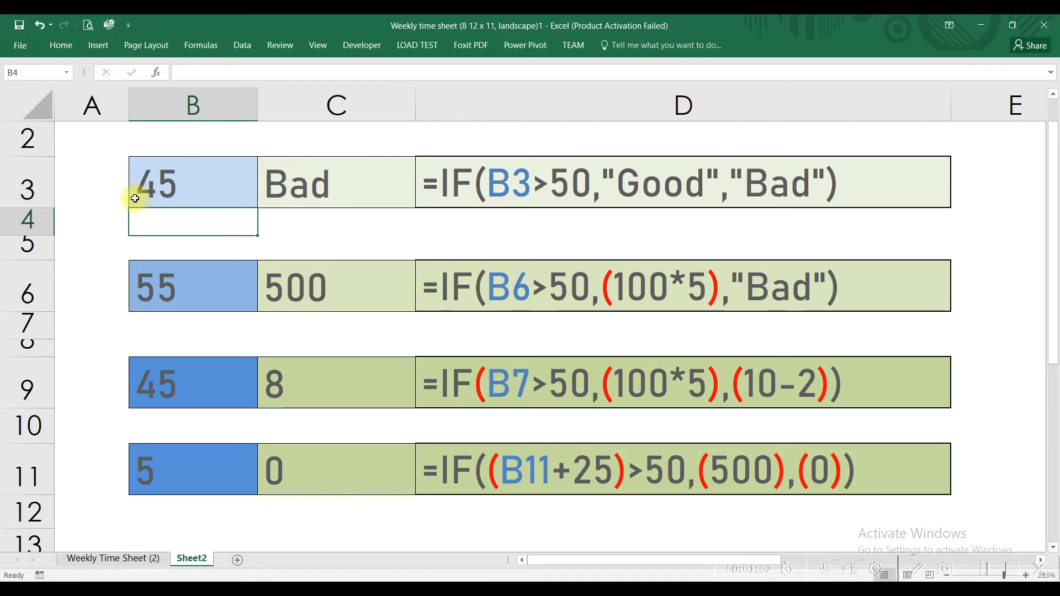
{"action": "left_click", "coordinate": [275, 182]}
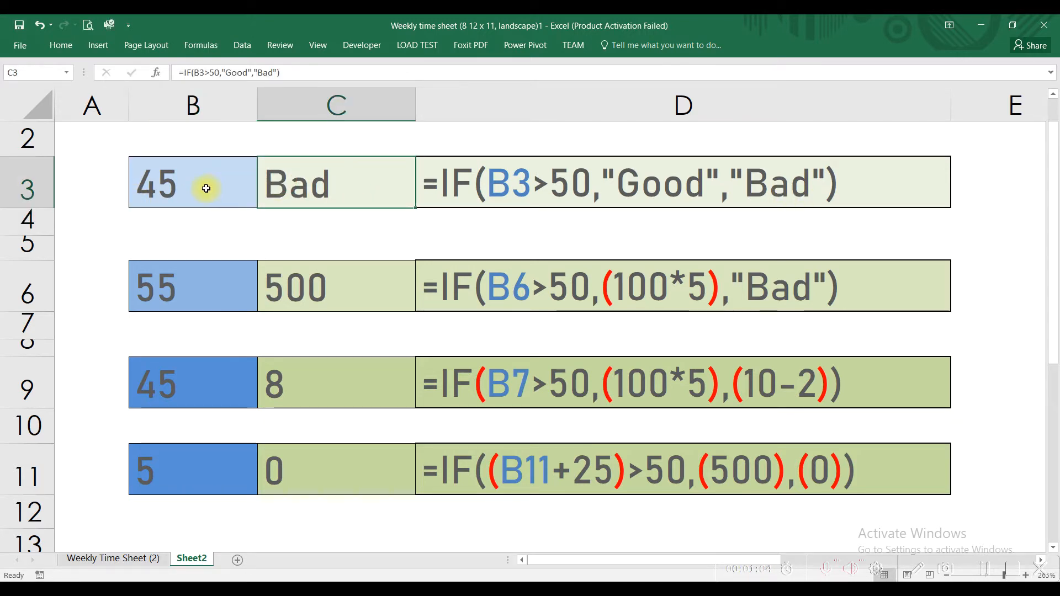
Set B3 back to 55 and select the written-out IF formula in D3
{"action": "left_click", "coordinate": [188, 186]}
{"action": "type", "text": "55"}
{"action": "key", "text": "Return"}
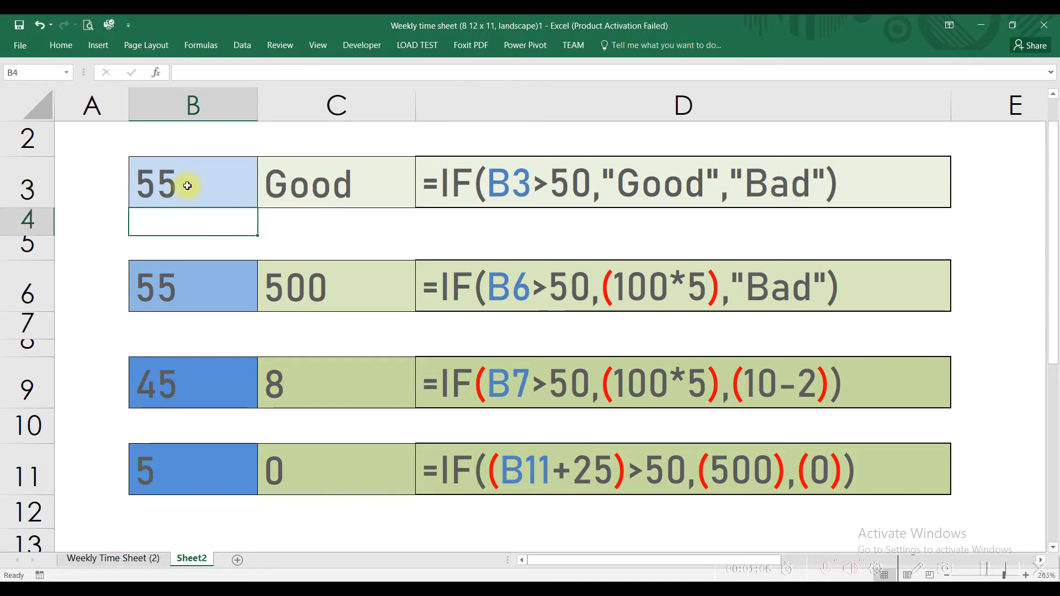
{"action": "left_click", "coordinate": [443, 183]}
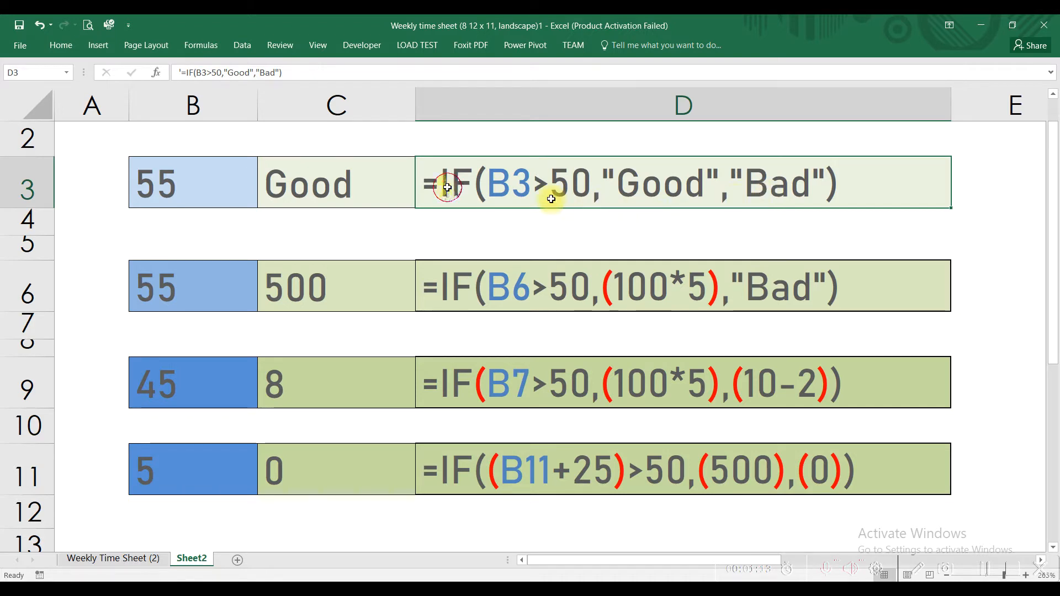
Review the second IF example in row 6, set B6 to 45 and check the result in C6
{"action": "left_click", "coordinate": [446, 284]}
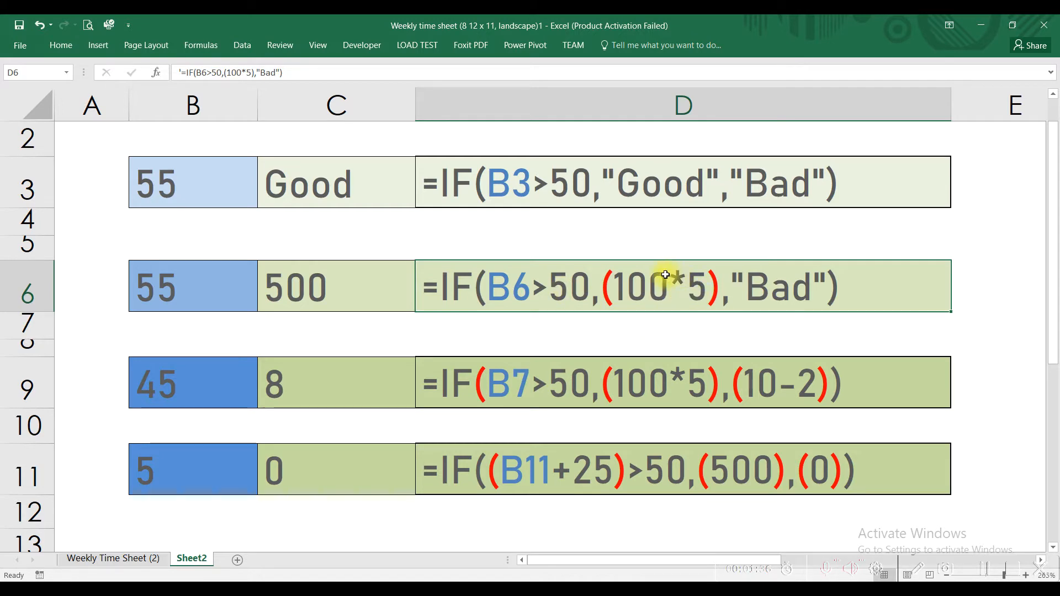
{"action": "left_click", "coordinate": [318, 286]}
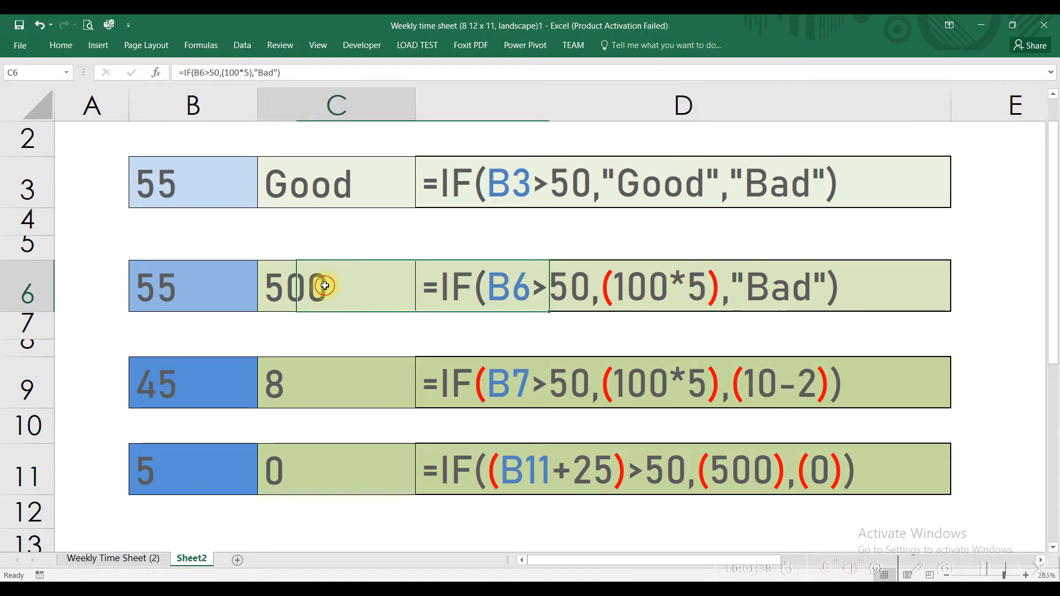
{"action": "left_click", "coordinate": [220, 284]}
{"action": "type", "text": "45"}
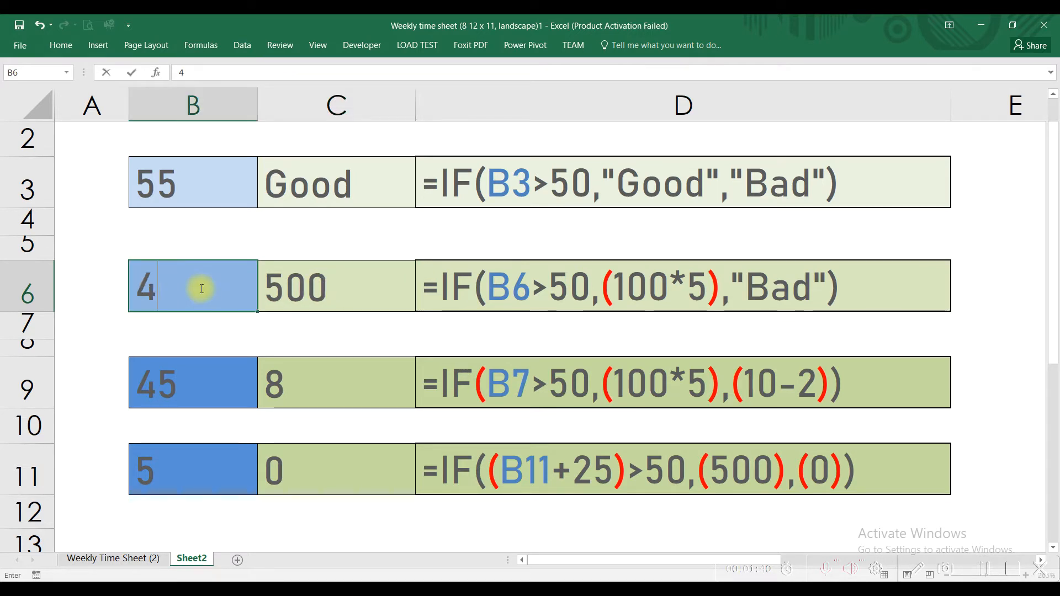
{"action": "key", "text": "Return"}
{"action": "left_click", "coordinate": [202, 287]}
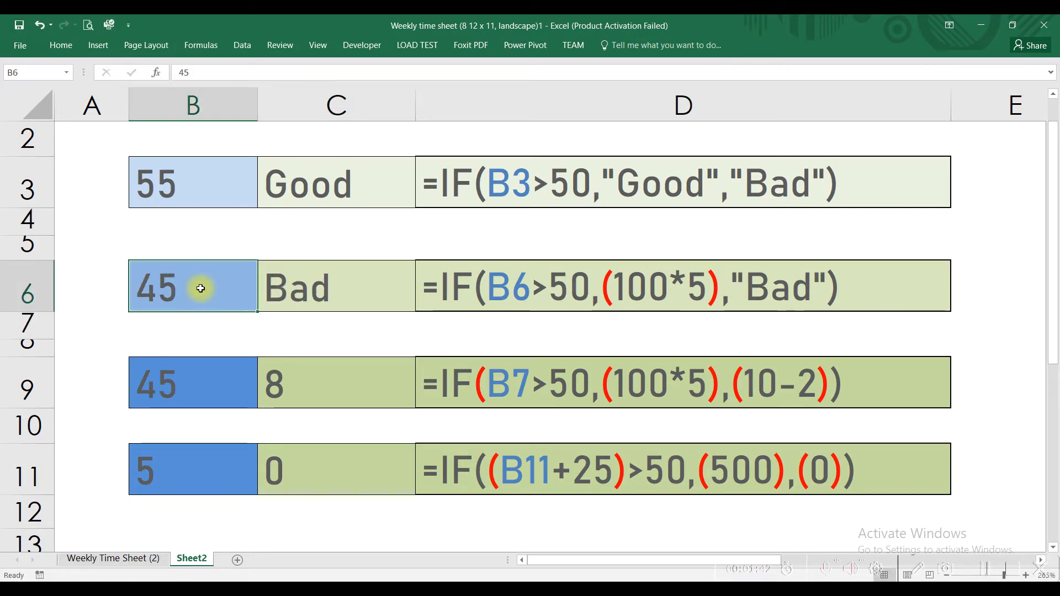
{"action": "left_click", "coordinate": [298, 290]}
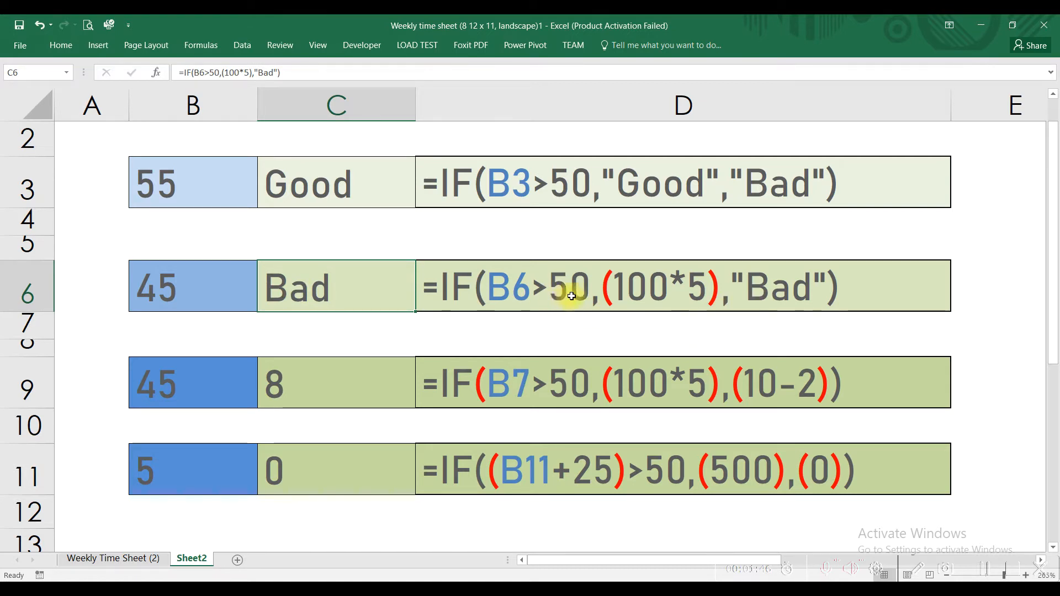
Set B6 back to 55 and compare the written-out formula in D6 with the result in C6
{"action": "left_click", "coordinate": [184, 293]}
{"action": "type", "text": "55"}
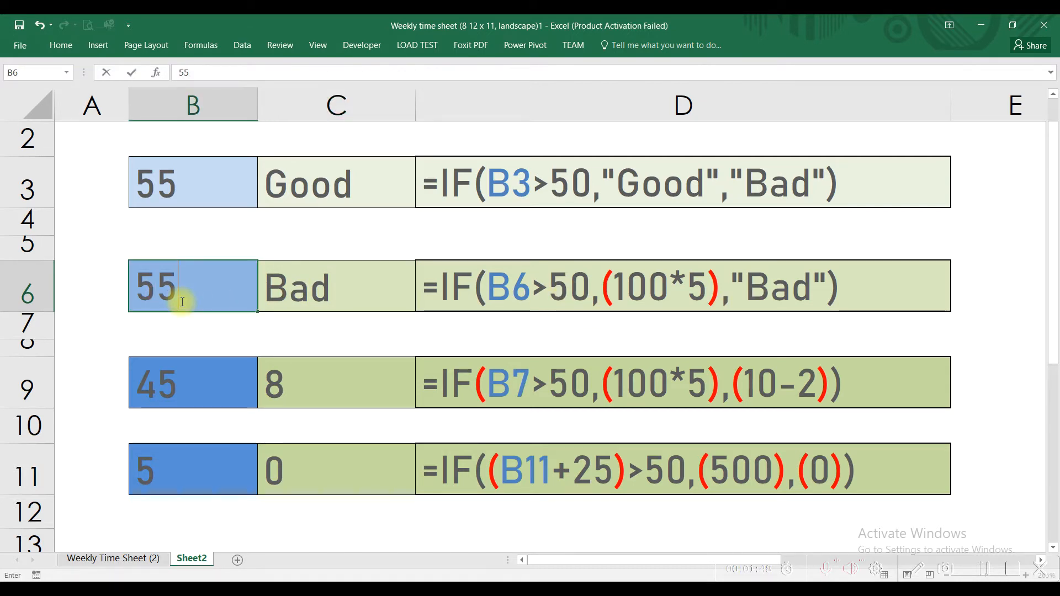
{"action": "key", "text": "Return"}
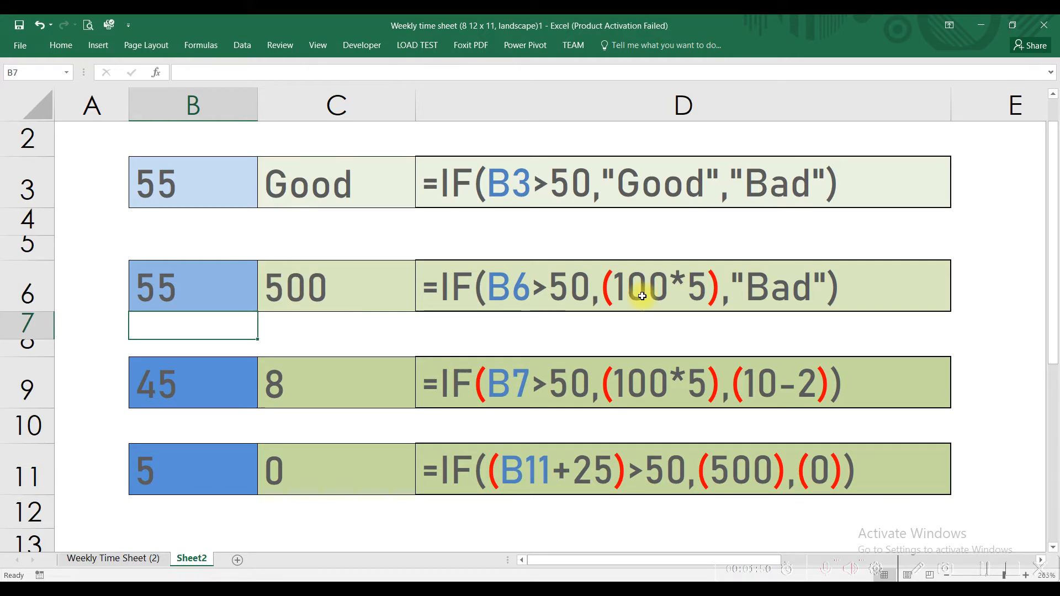
{"action": "left_click", "coordinate": [641, 296]}
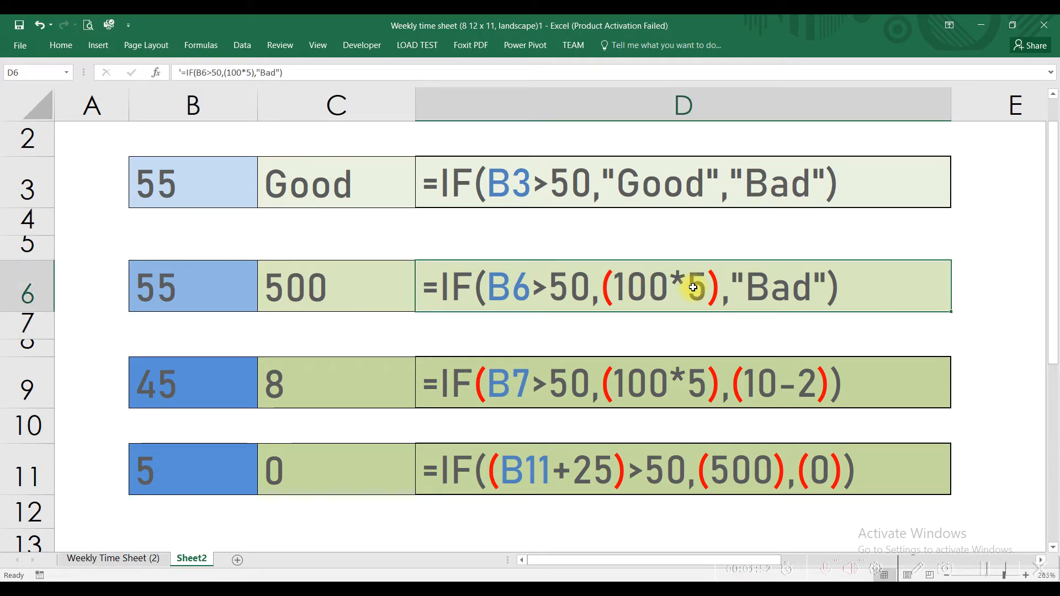
{"action": "left_click", "coordinate": [325, 279]}
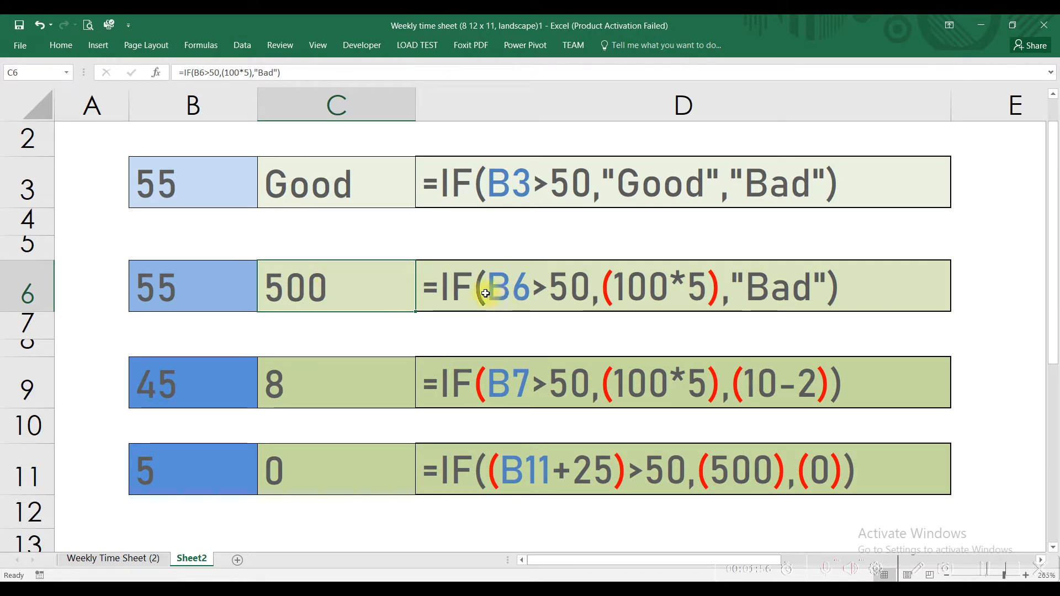
Review the third IF example in D9, set B9 to 55 and check the result in C9
{"action": "left_click", "coordinate": [495, 389]}
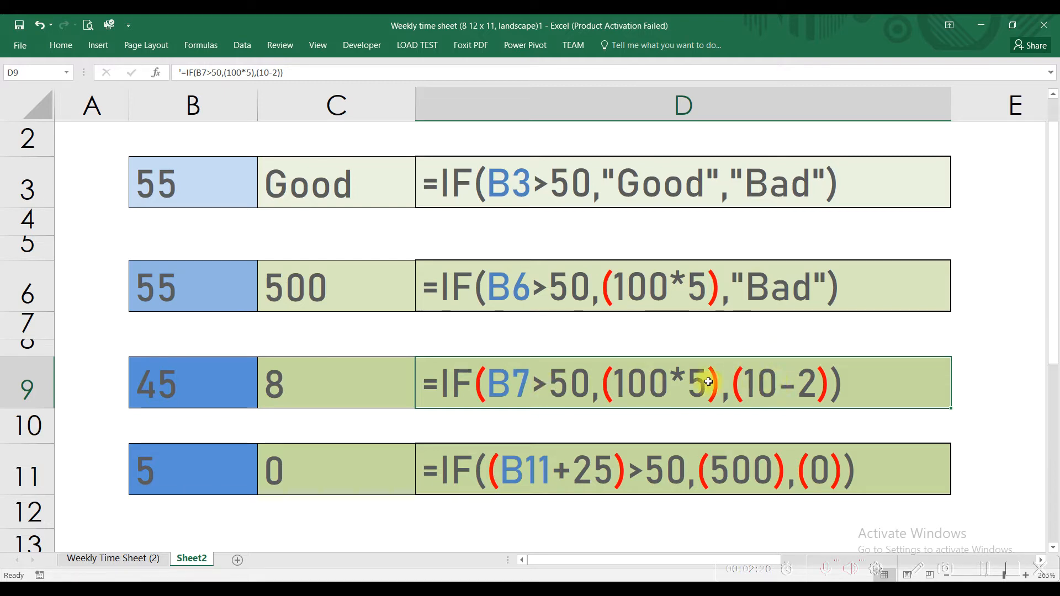
{"action": "left_click", "coordinate": [181, 394]}
{"action": "type", "text": "55"}
{"action": "key", "text": "Return"}
{"action": "left_click", "coordinate": [303, 385]}
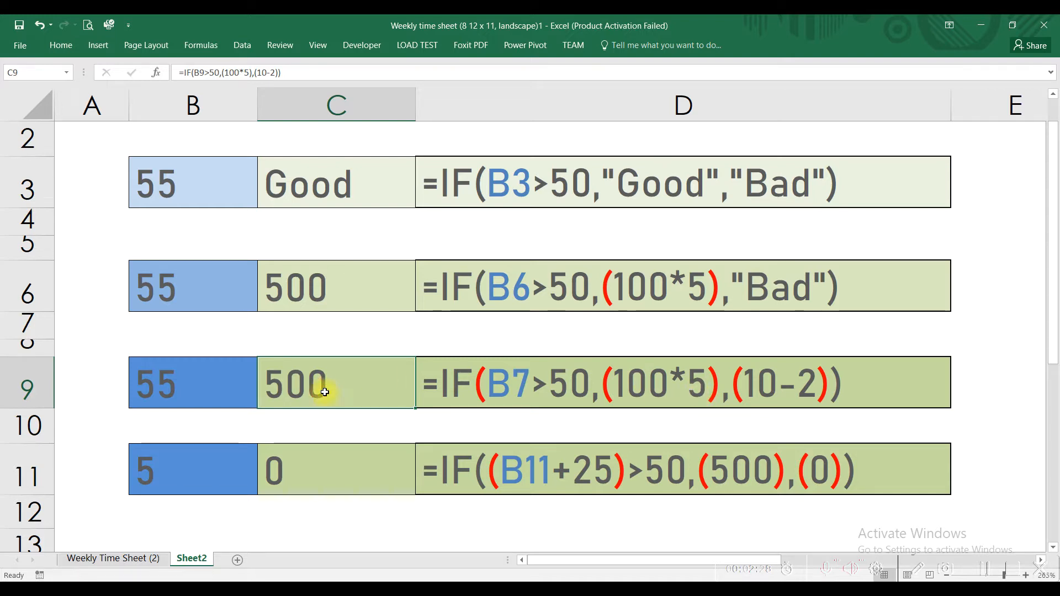
Set B9 back to 45 and check the result of its IF formula in C9
{"action": "left_click", "coordinate": [215, 391]}
{"action": "type", "text": "45"}
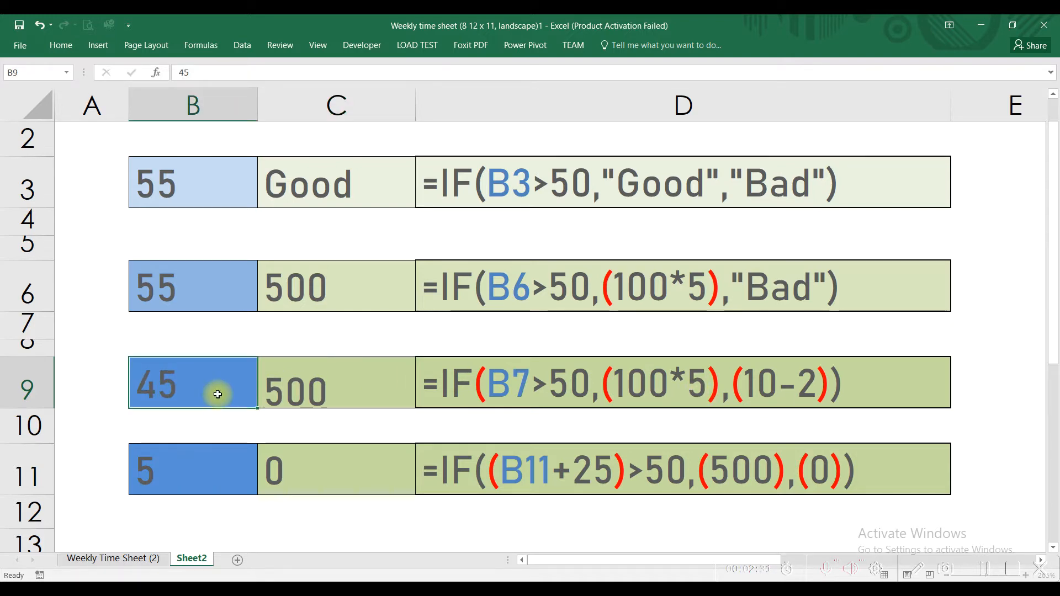
{"action": "key", "text": "Return"}
{"action": "left_click", "coordinate": [217, 392]}
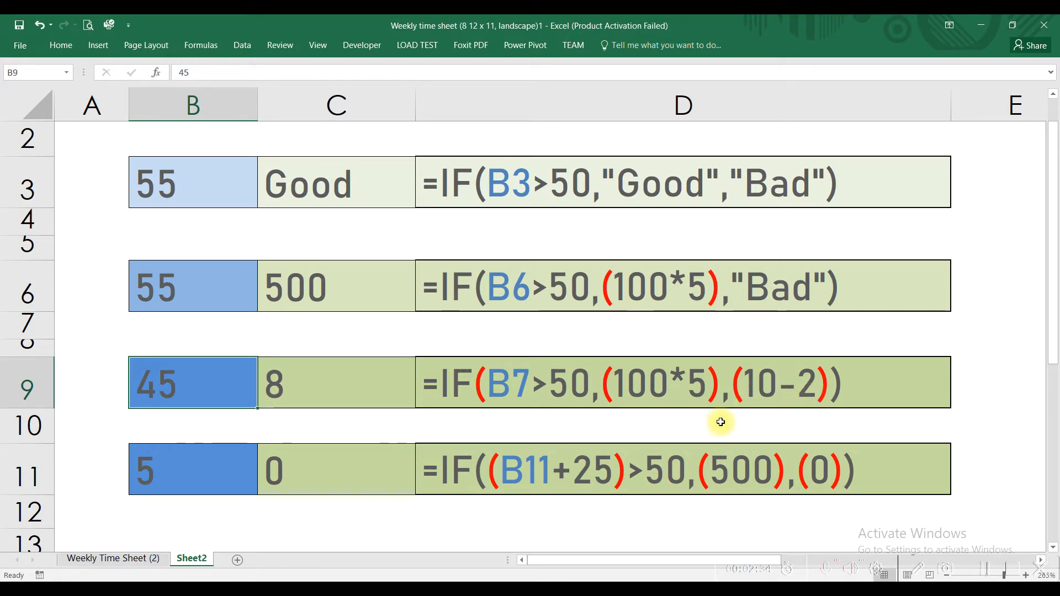
{"action": "left_click", "coordinate": [311, 397]}
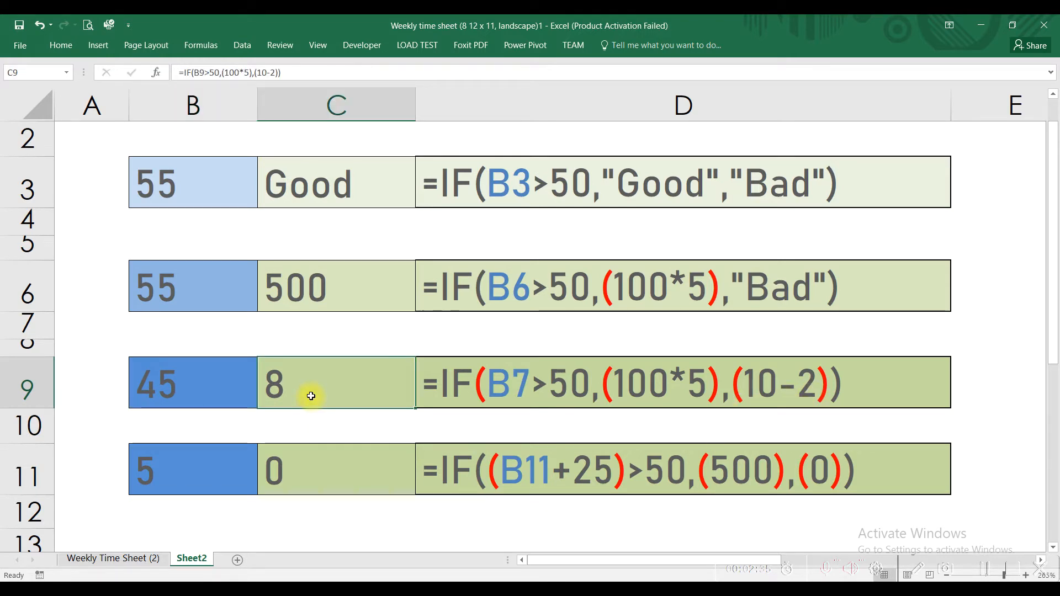
Review the fourth IF example in D11, set B11 to 30 and check the result in C11
{"action": "left_click", "coordinate": [465, 467]}
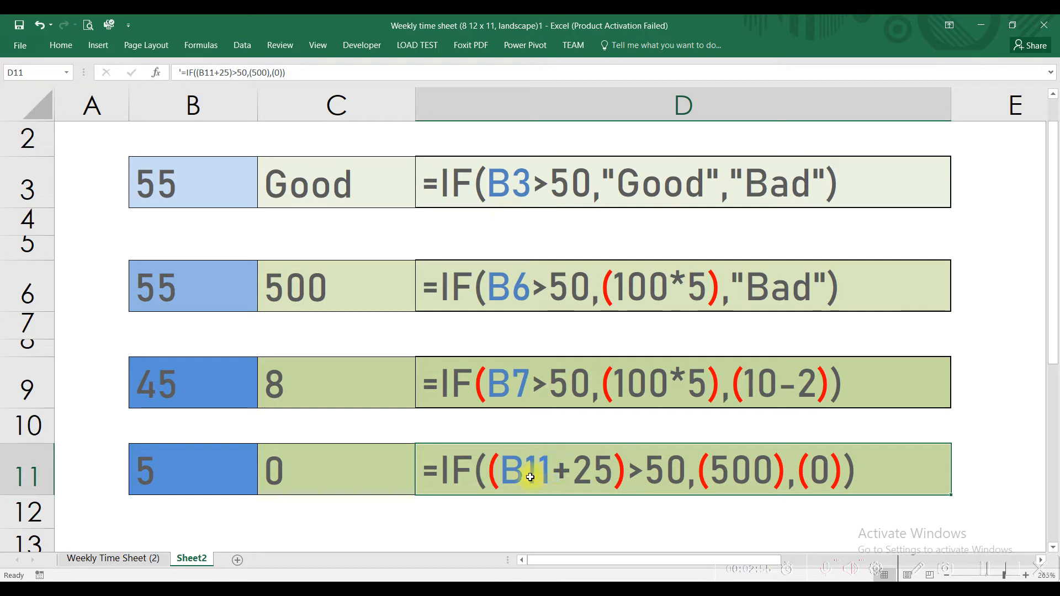
{"action": "left_click", "coordinate": [172, 464]}
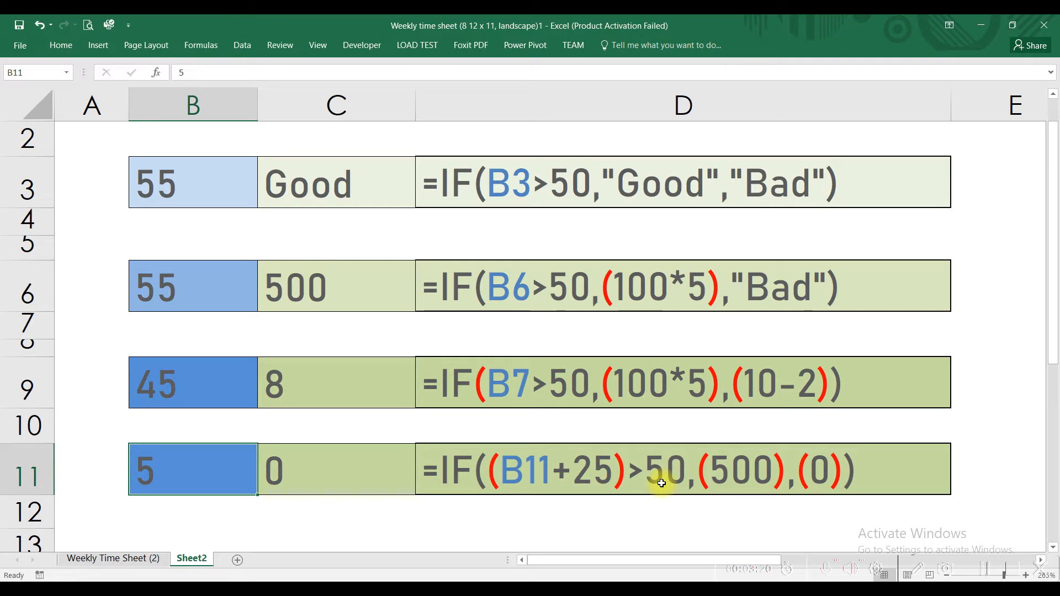
{"action": "left_click", "coordinate": [217, 461]}
{"action": "key", "text": "BackSpace"}
{"action": "type", "text": "30"}
{"action": "key", "text": "Return"}
{"action": "left_click", "coordinate": [218, 461]}
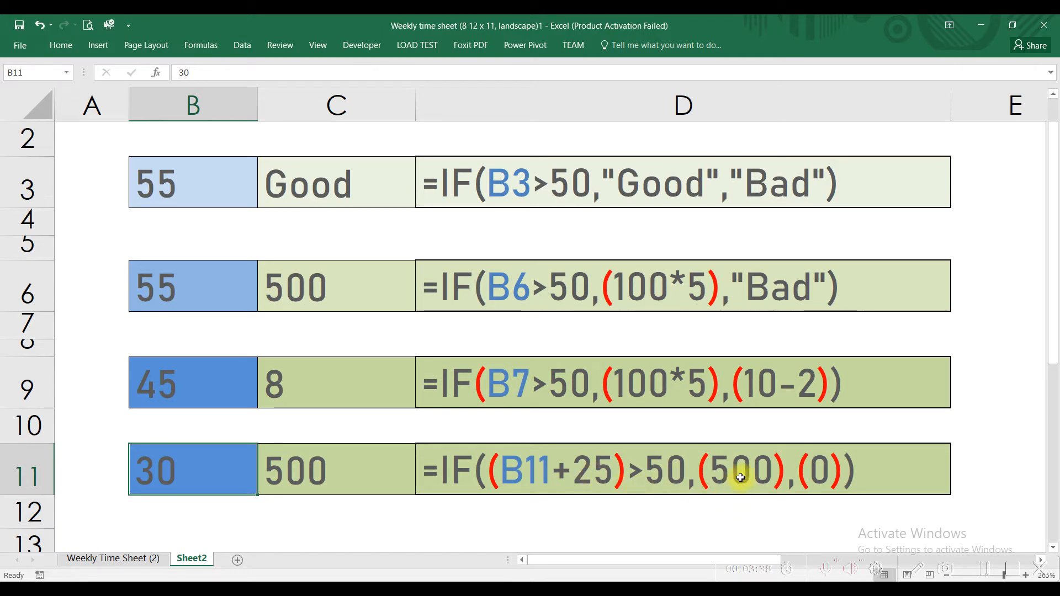
{"action": "left_click", "coordinate": [320, 475]}
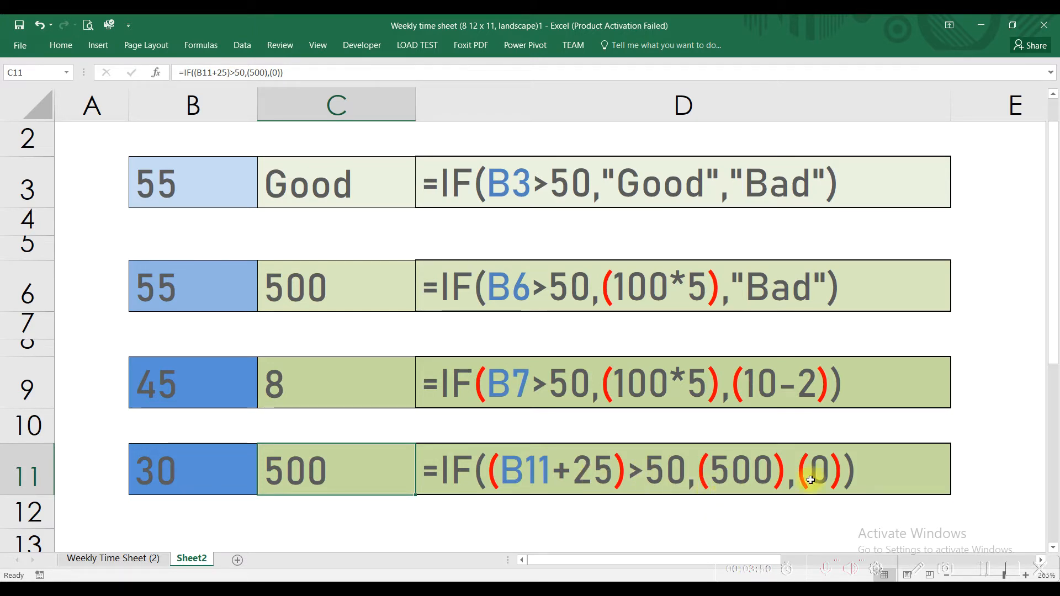
Select all the IF examples in B3:D11, and return to the Weekly Time Sheet (2) sheet to examine Monday's In and Out times
{"action": "left_click_drag", "start_coordinate": [170, 184], "coordinate": [609, 465]}
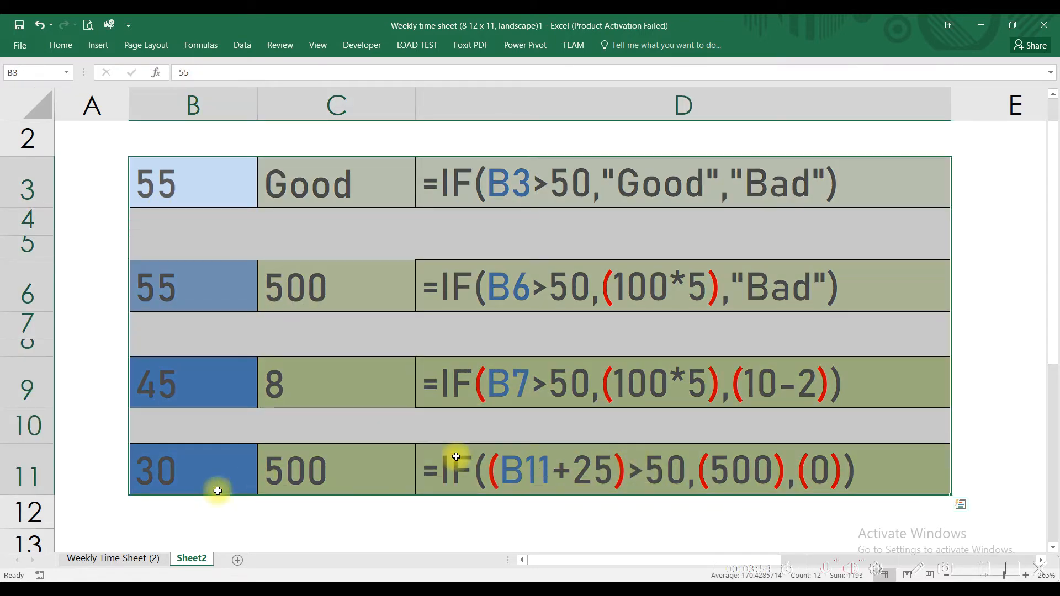
{"action": "left_click", "coordinate": [113, 561]}
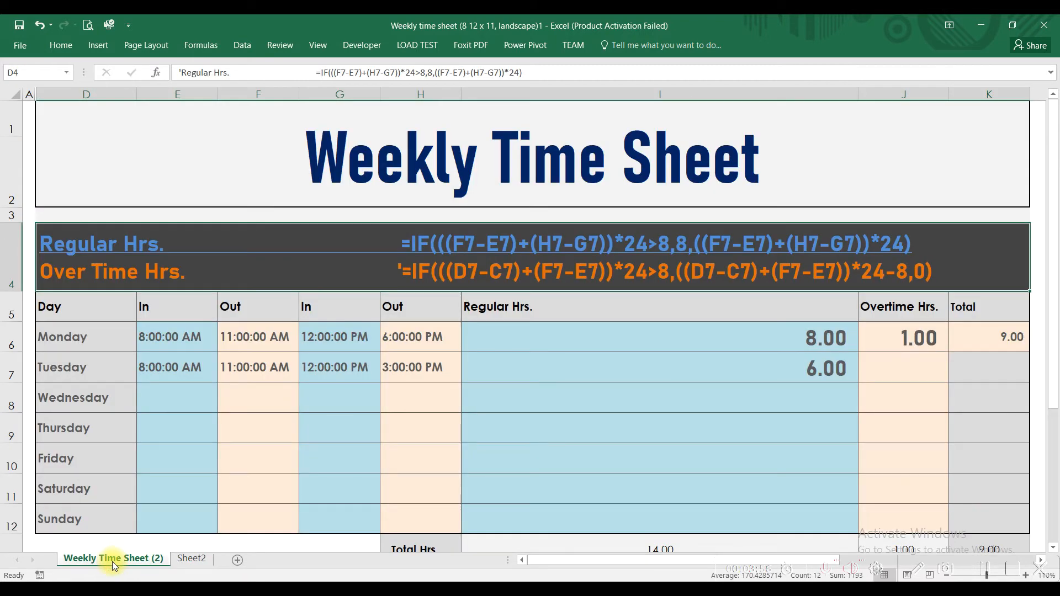
{"action": "left_click", "coordinate": [293, 341]}
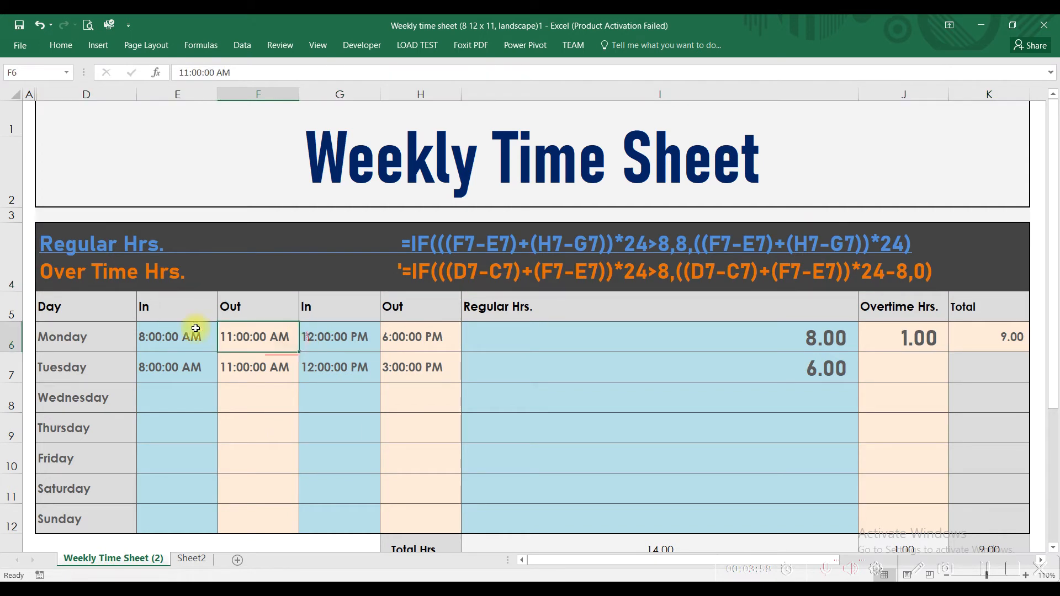
{"action": "left_click", "coordinate": [169, 339]}
{"action": "left_click", "coordinate": [239, 337]}
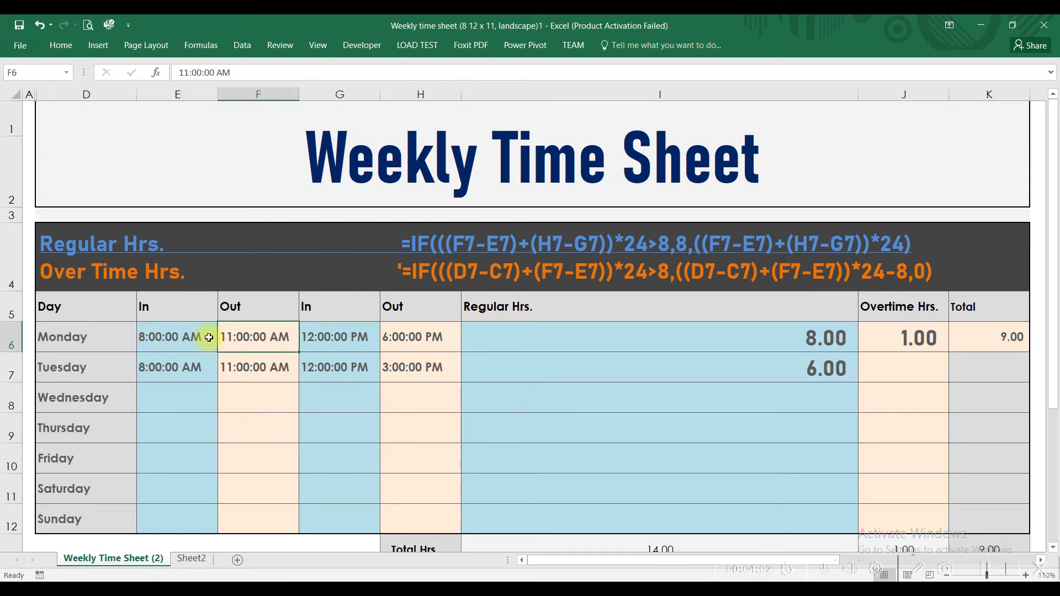
{"action": "left_click", "coordinate": [151, 342]}
{"action": "left_click", "coordinate": [231, 337]}
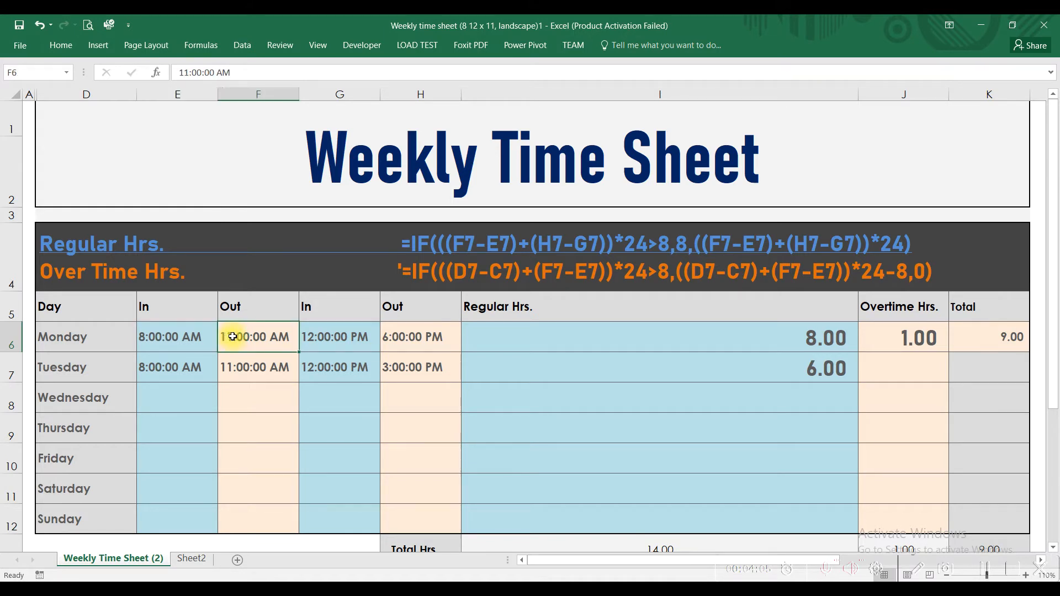
{"action": "left_click", "coordinate": [328, 337]}
{"action": "left_click", "coordinate": [417, 338]}
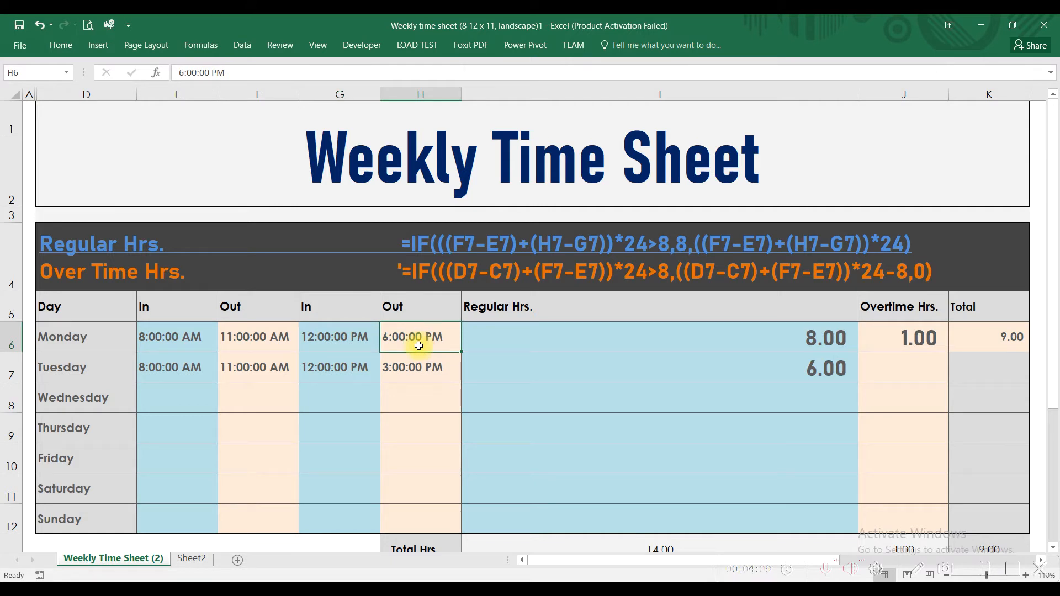
Inspect Monday's Regular Hrs. and Overtime Hrs. formulas against the In and Out times they use
{"action": "left_click", "coordinate": [650, 338]}
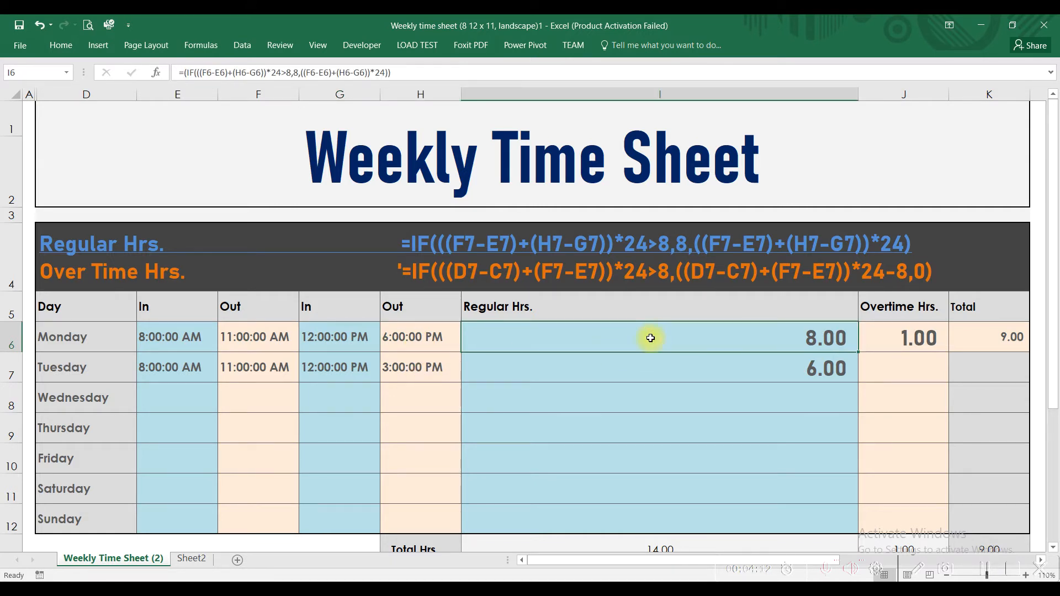
{"action": "left_click", "coordinate": [912, 344]}
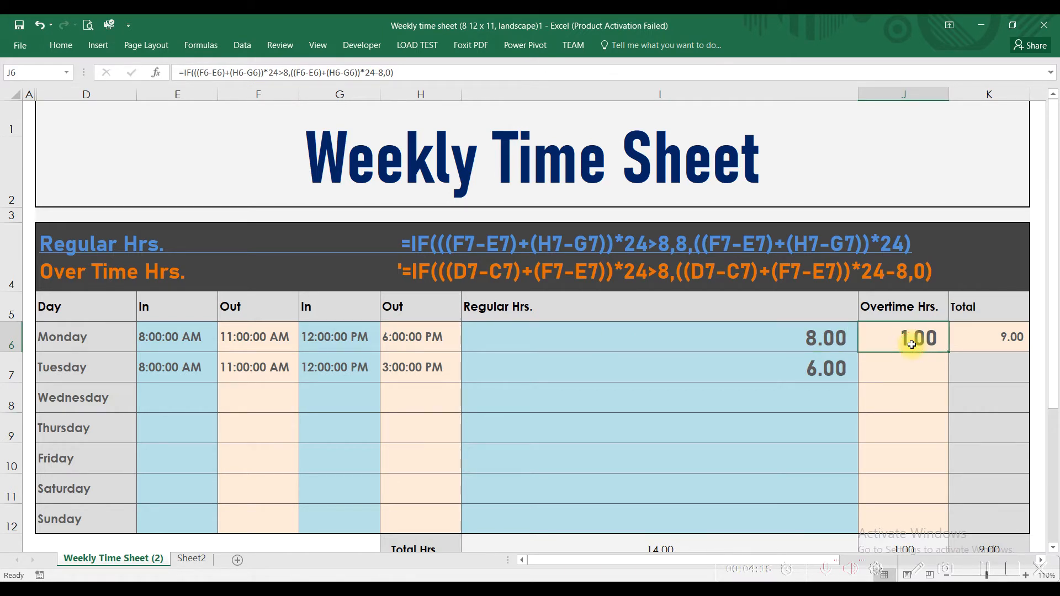
{"action": "left_click", "coordinate": [183, 337]}
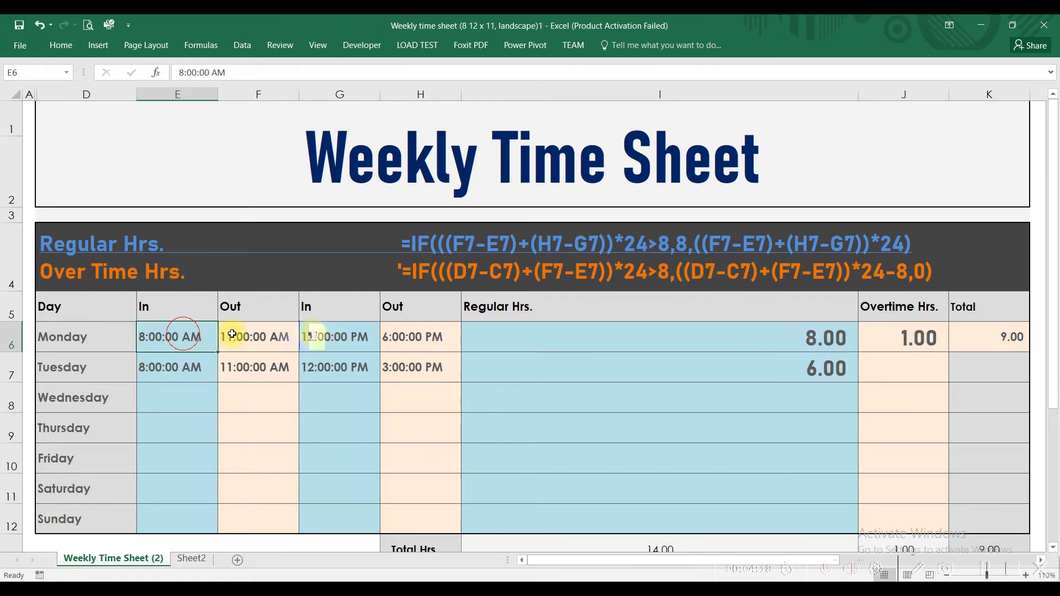
{"action": "left_click_drag", "start_coordinate": [233, 334], "coordinate": [412, 334]}
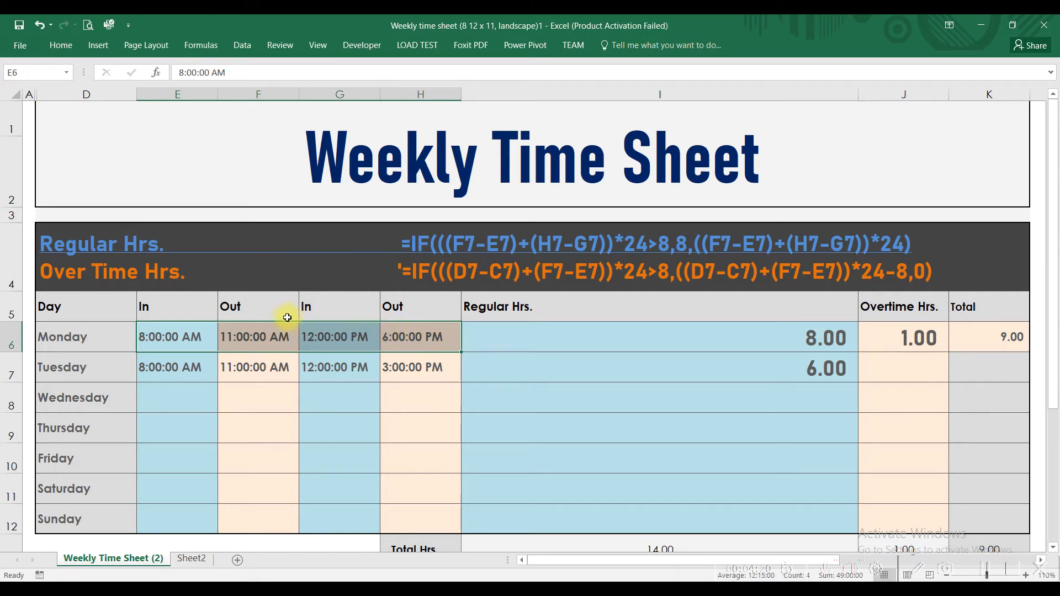
{"action": "left_click", "coordinate": [819, 339]}
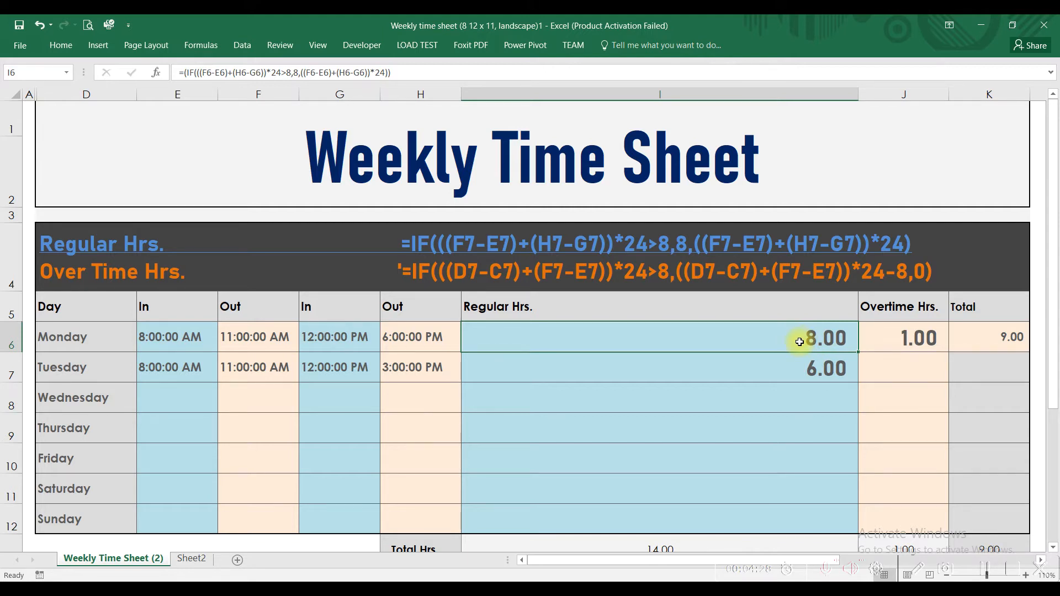
Review Monday's Overtime Hrs. formula in J6, the Regular and Overtime cells I6:J6 together, and the Total in K6
{"action": "left_click", "coordinate": [880, 345]}
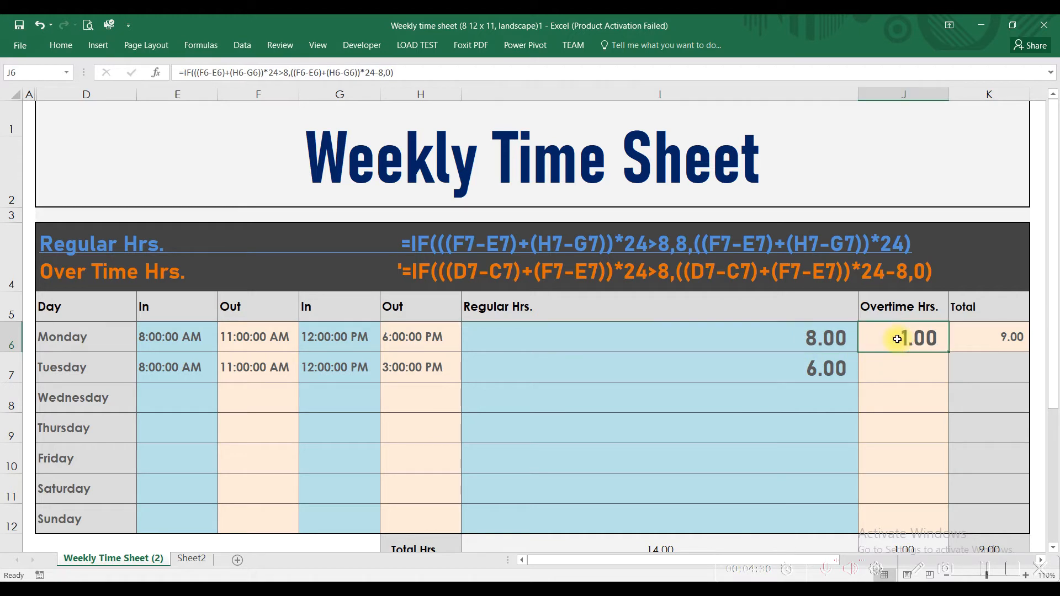
{"action": "left_click_drag", "start_coordinate": [845, 341], "coordinate": [911, 342]}
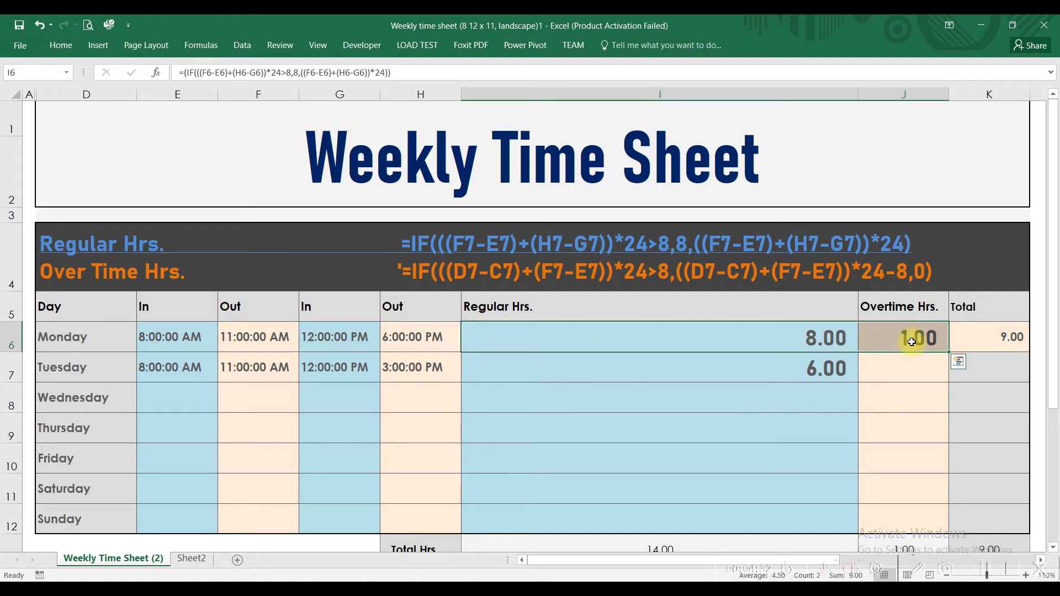
{"action": "left_click", "coordinate": [965, 333]}
Select Tuesday's Regular Hrs. cell I7, revisit the IF examples on Sheet2 and return to the Weekly Time Sheet (2) sheet
{"action": "left_click", "coordinate": [827, 363]}
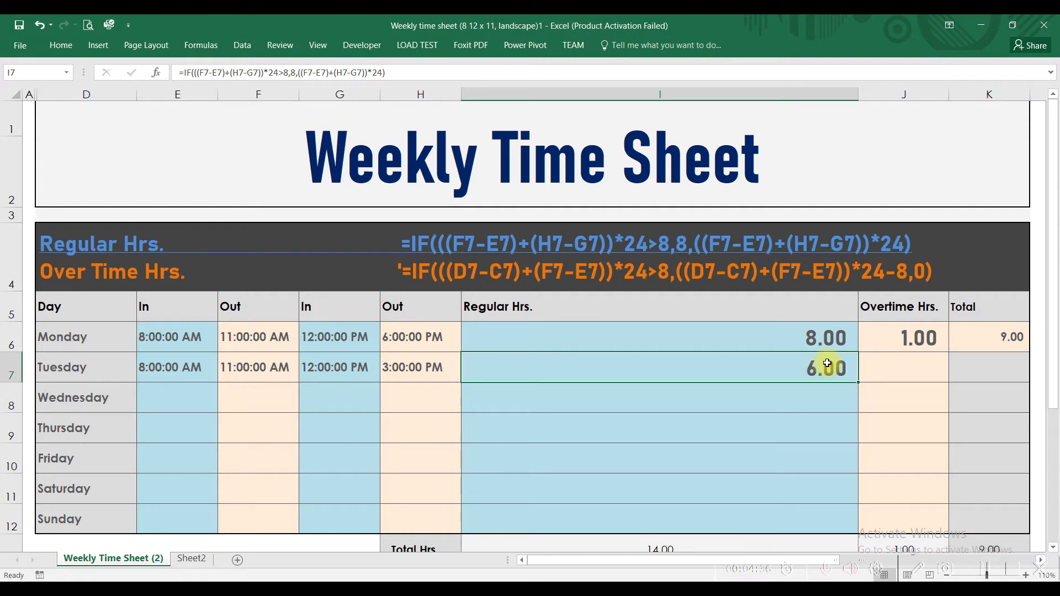
{"action": "type", "text": "="}
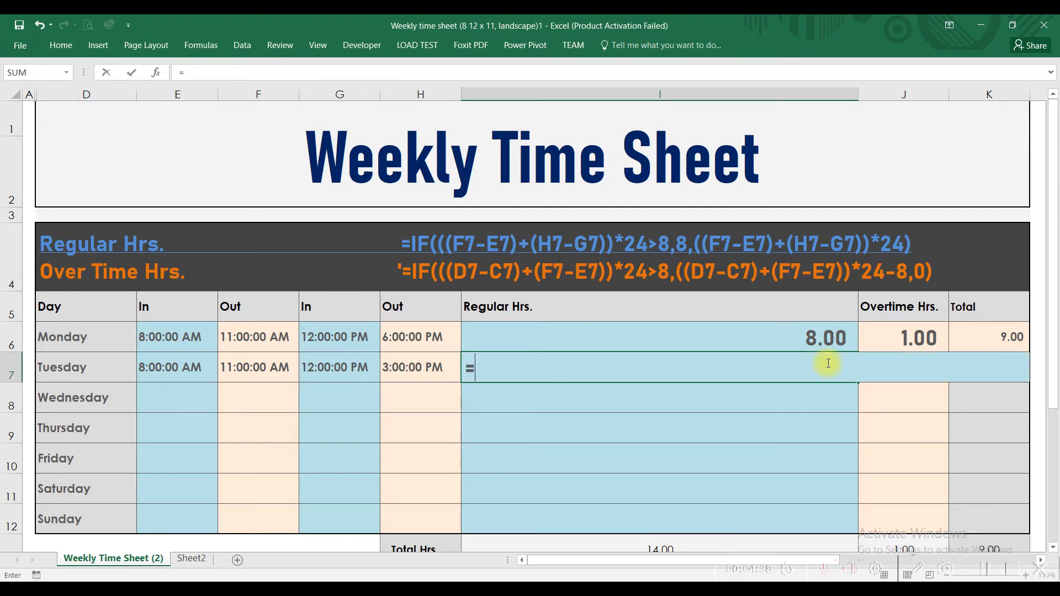
{"action": "key", "text": "Escape"}
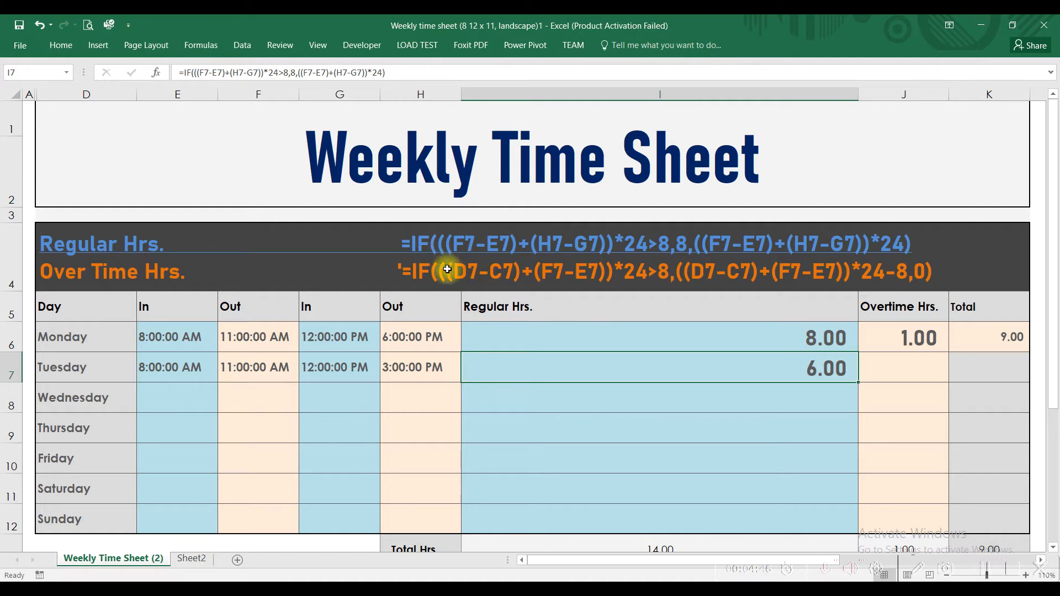
{"action": "left_click", "coordinate": [183, 560]}
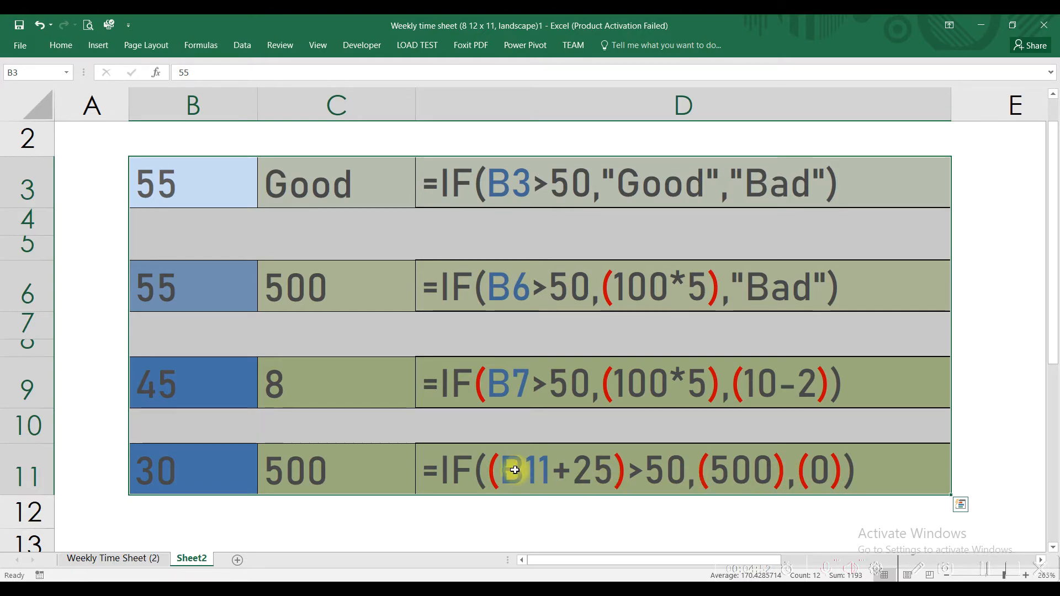
{"action": "left_click", "coordinate": [132, 558]}
Start an IF formula in I7 with Tuesday's first Out minus first In time, up to =if(((F7-E7)+
{"action": "type", "text": "=if"}
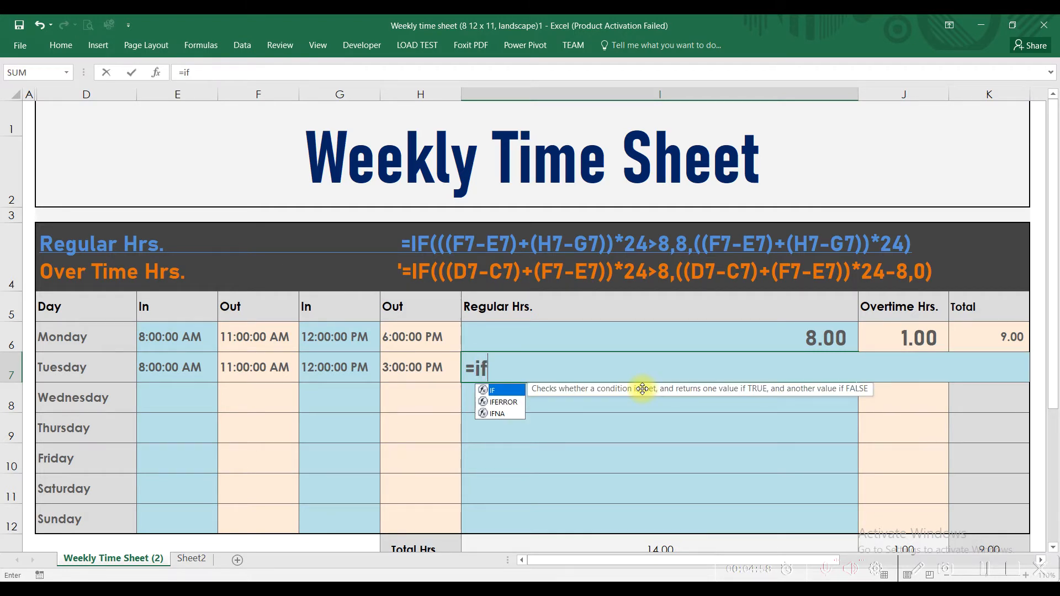
{"action": "type", "text": "((("}
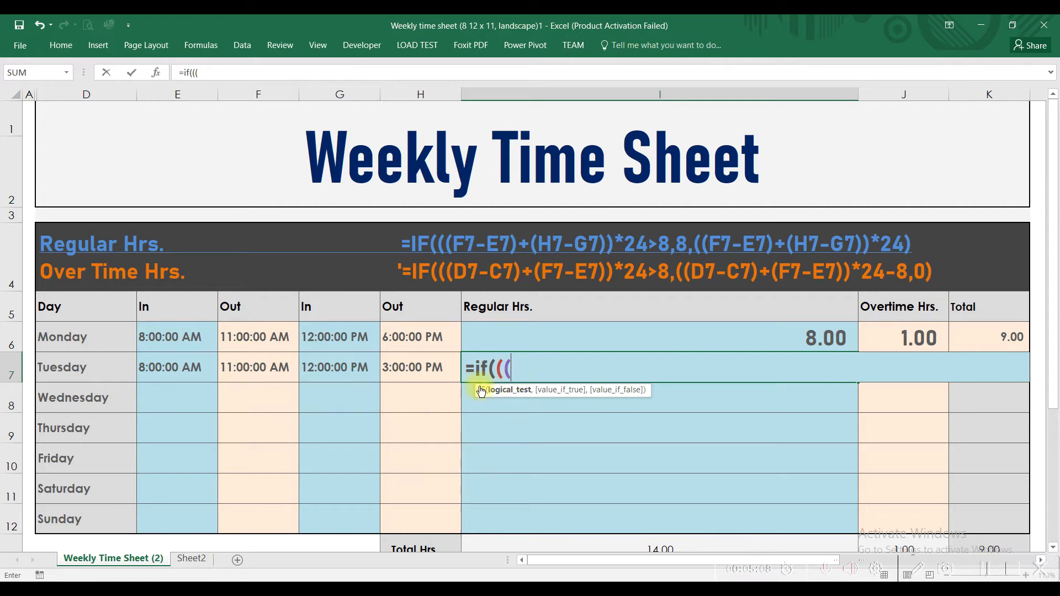
{"action": "left_click", "coordinate": [245, 363]}
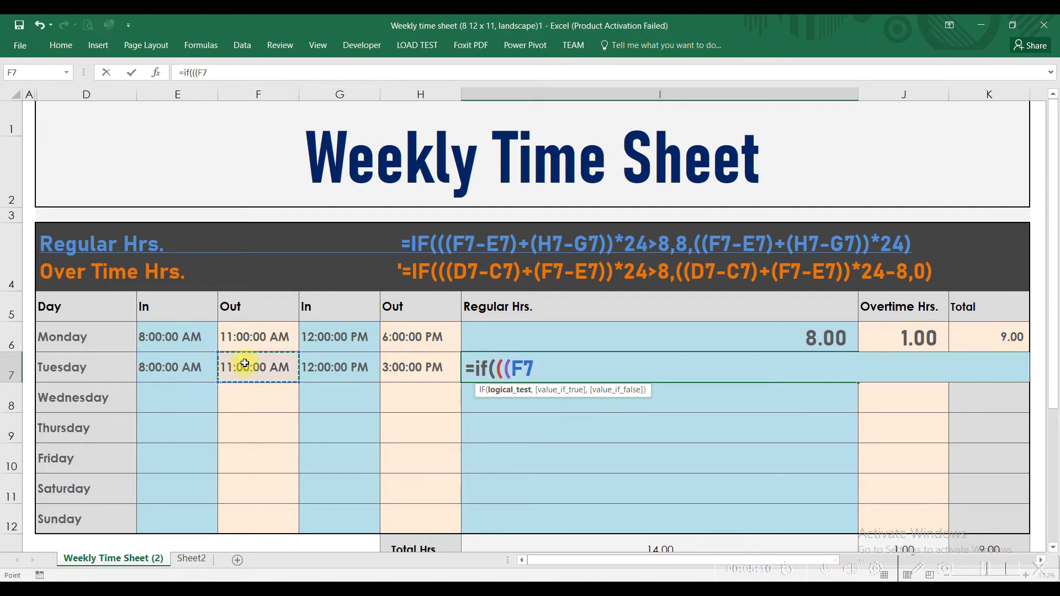
{"action": "type", "text": "-"}
{"action": "left_click", "coordinate": [174, 359]}
{"action": "type", "text": ")+"}
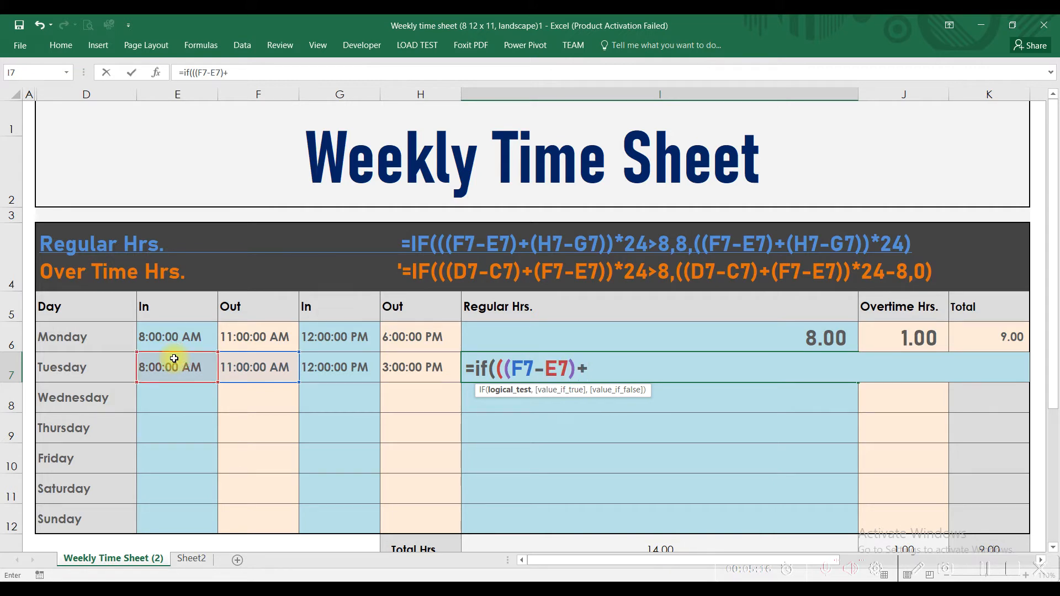
{"action": "type", "text": "("}
Add the second Out minus second In time to the I7 formula's test as (H7-G7), multiplied by 24
{"action": "left_click", "coordinate": [402, 369]}
{"action": "type", "text": "-"}
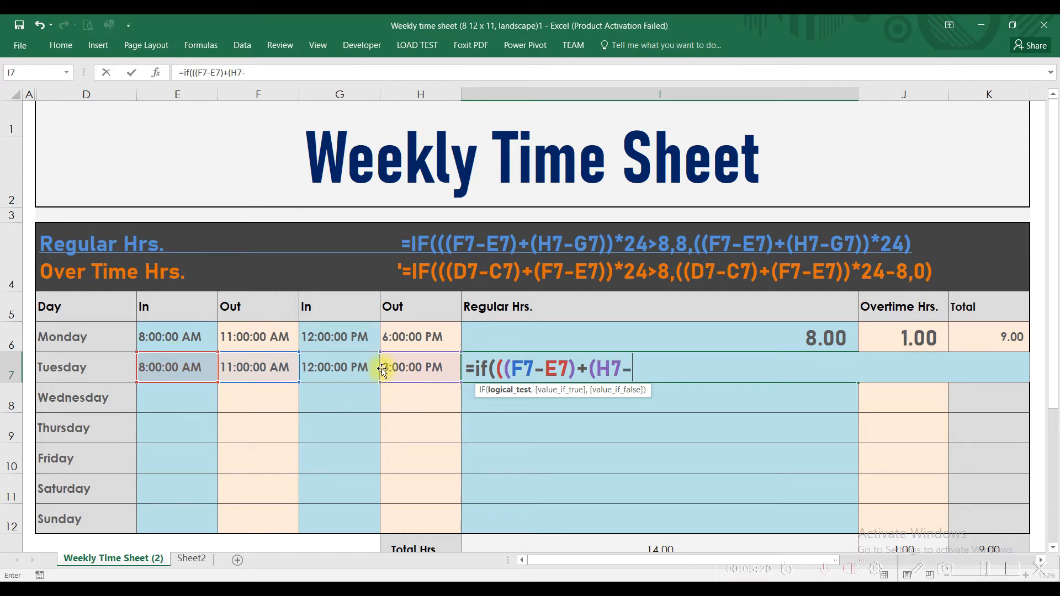
{"action": "left_click", "coordinate": [339, 366]}
{"action": "type", "text": ")"}
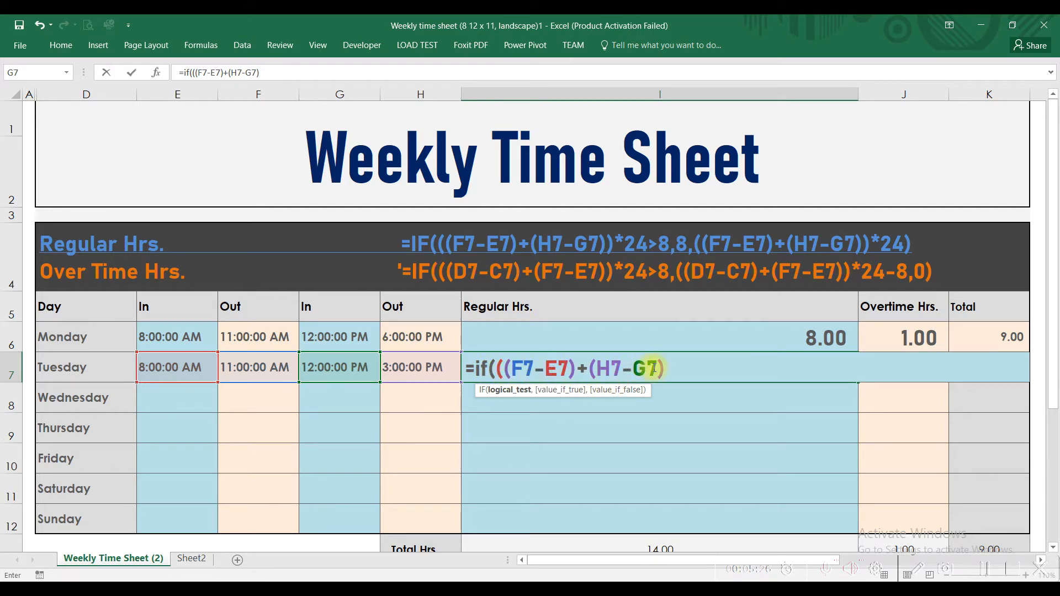
{"action": "type", "text": "*24"}
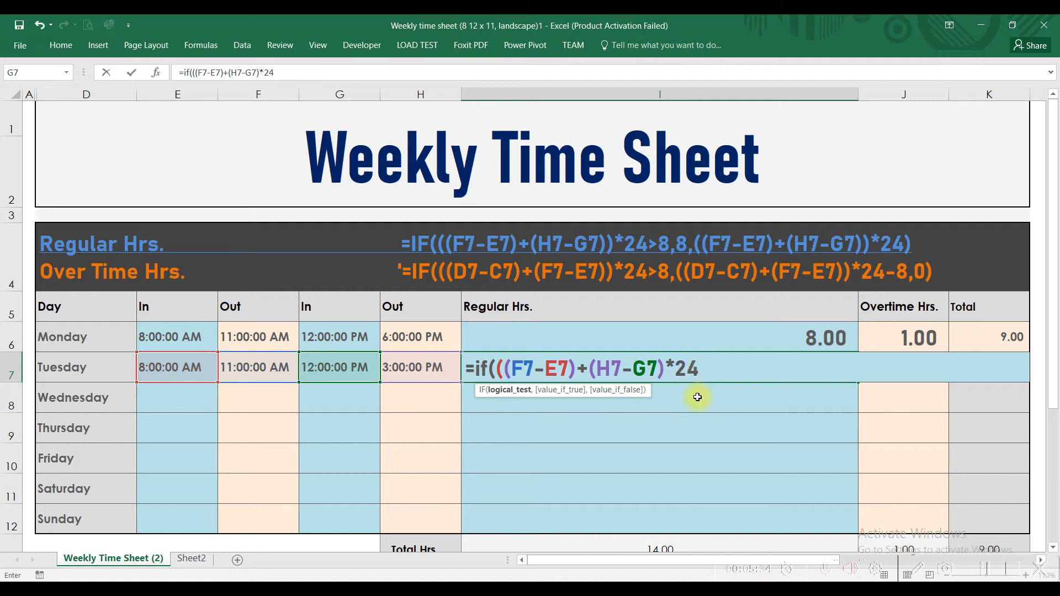
Finish the I7 logical test with the comparison >8 and make 8 the value if true
{"action": "type", "text": ">8,"}
{"action": "type", "text": "8"}
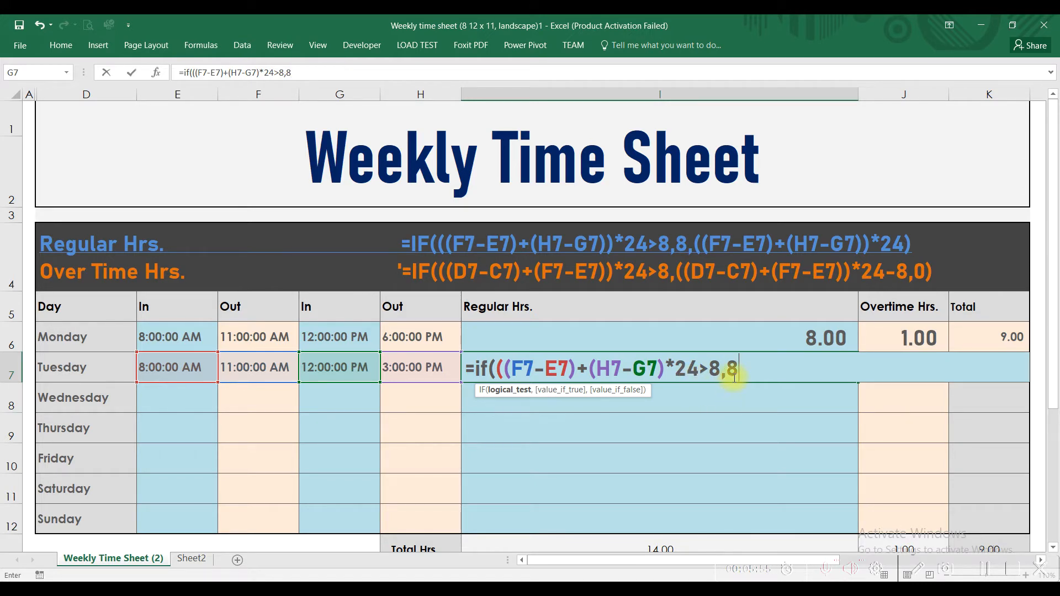
Begin the value-if-false argument of the I7 formula with the first shift's duration, ((F7-E7)+
{"action": "type", "text": ",(("}
{"action": "left_click", "coordinate": [267, 370]}
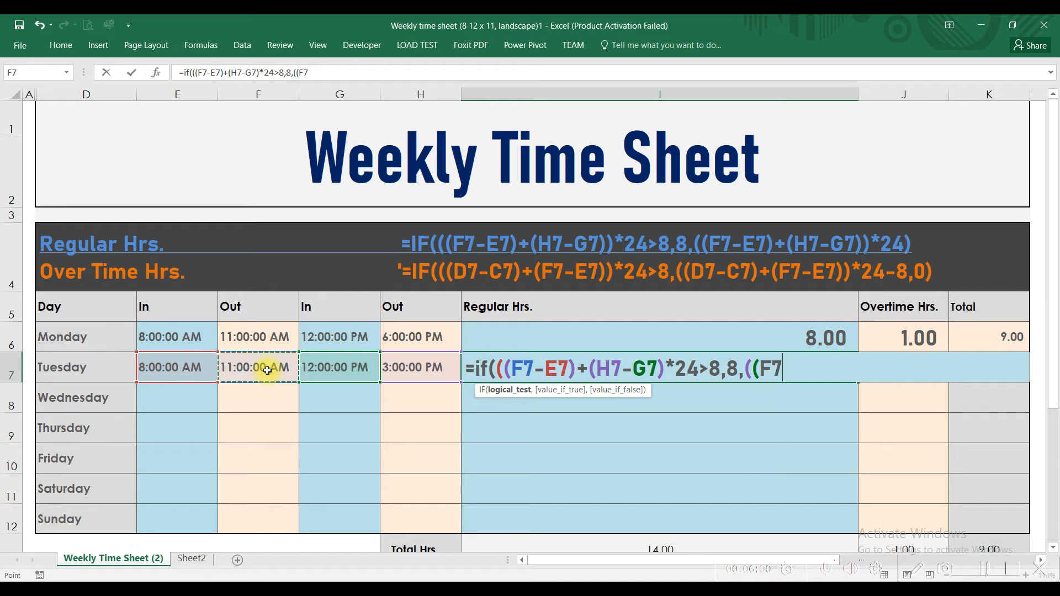
{"action": "type", "text": "-"}
{"action": "left_click", "coordinate": [167, 366]}
{"action": "type", "text": ")+"}
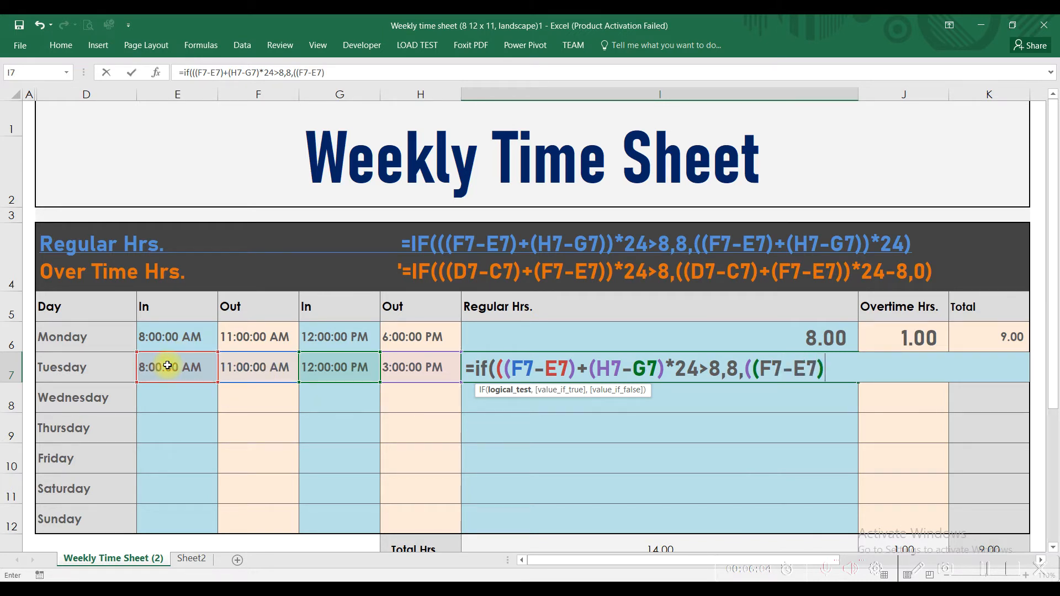
{"action": "type", "text": "("}
Complete the value-if-false argument with the second shift's duration as (H7-G7))*24) and try to enter the I7 formula
{"action": "left_click", "coordinate": [408, 364]}
{"action": "type", "text": "-"}
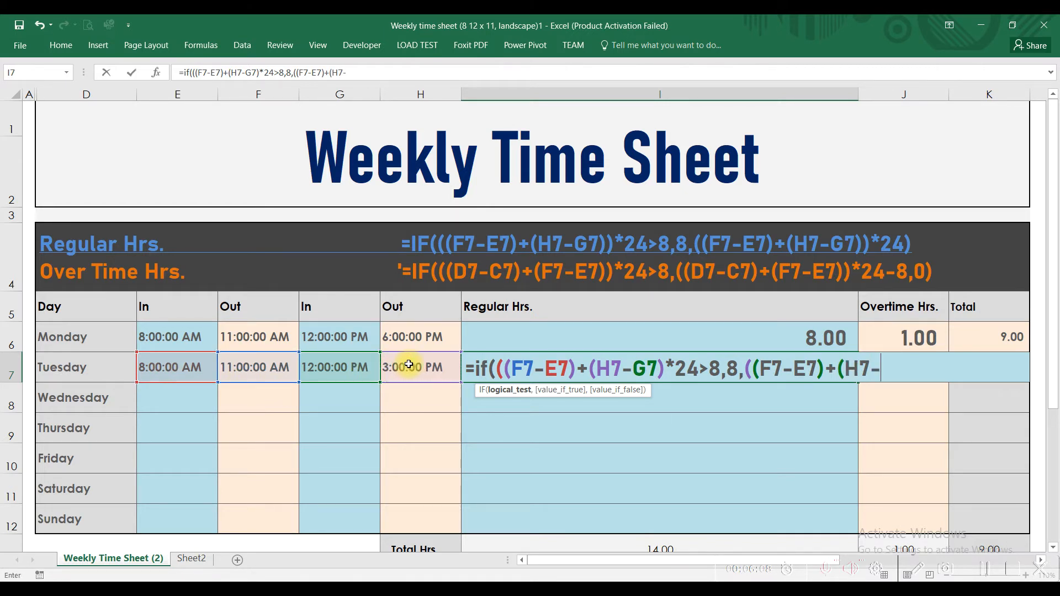
{"action": "left_click", "coordinate": [359, 367]}
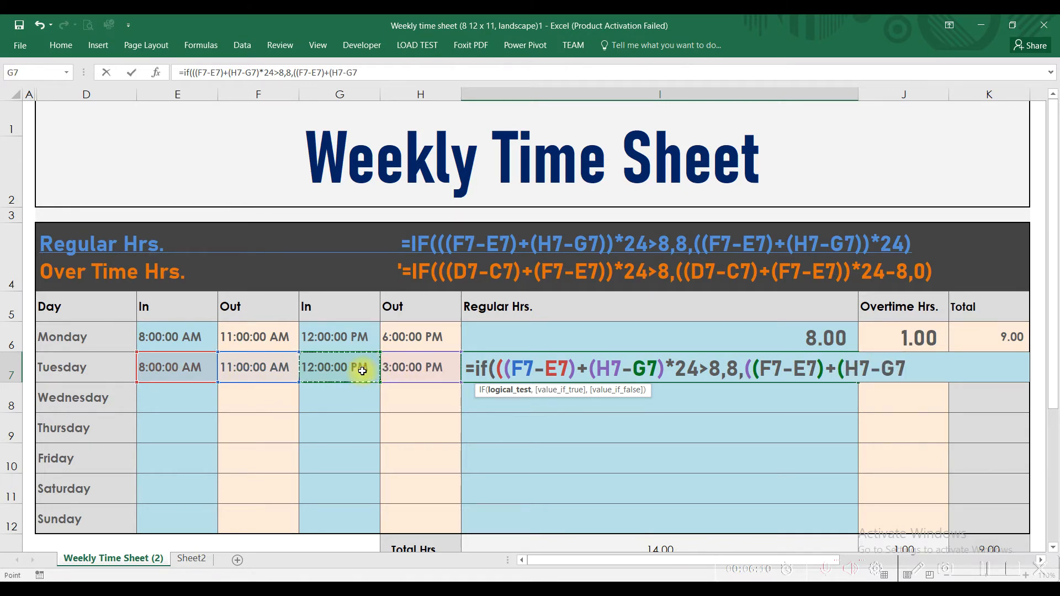
{"action": "type", "text": "))*24"}
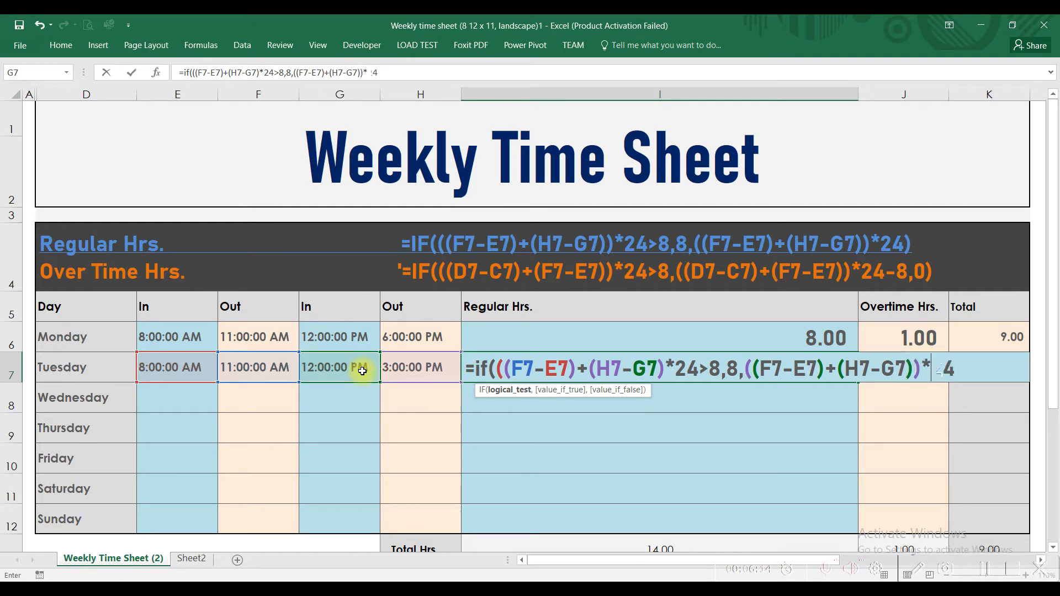
{"action": "type", "text": ")"}
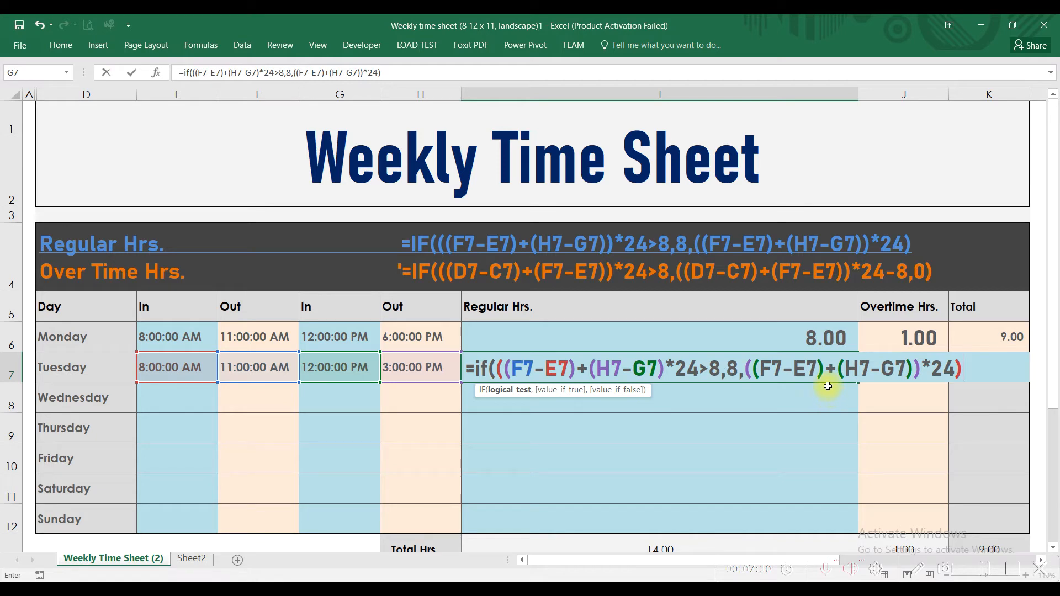
{"action": "key", "text": "Return"}
{"action": "key", "text": "Return"}
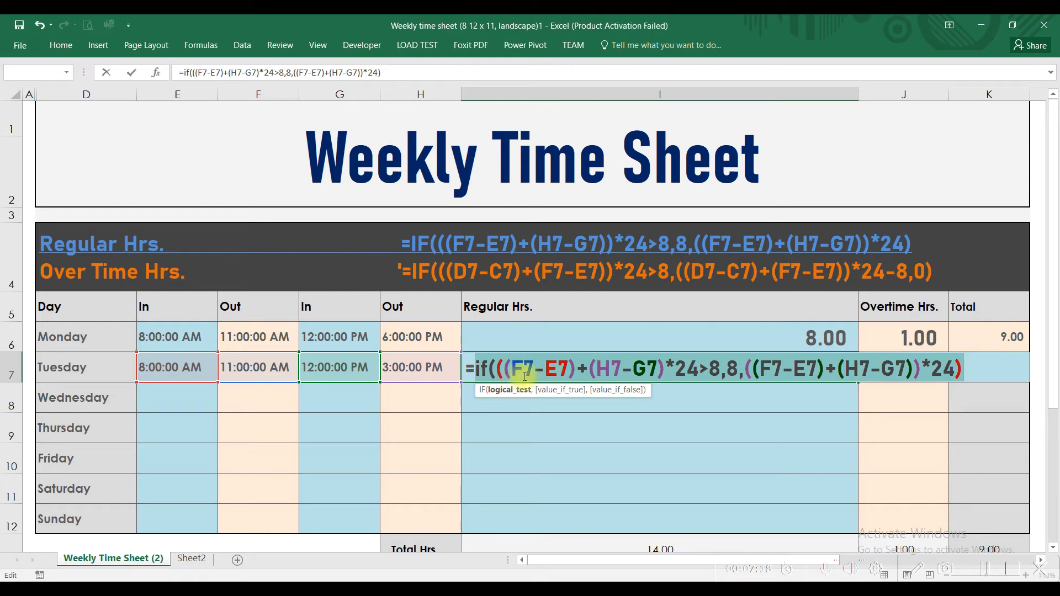
Insert the missing closing parenthesis after (H7-G7) in the I7 logical test and enter the formula
{"action": "left_click", "coordinate": [667, 367]}
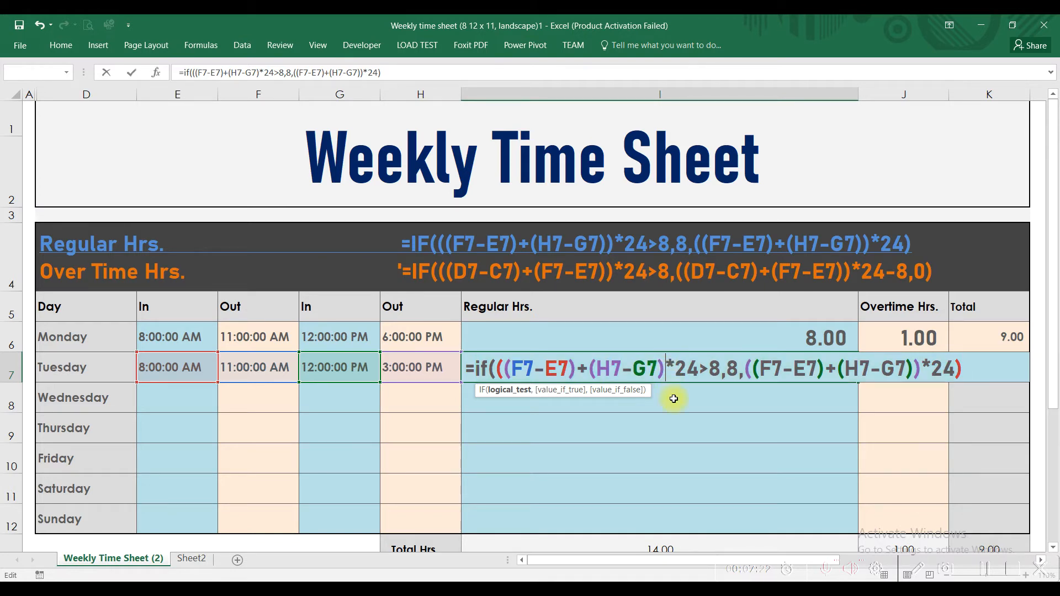
{"action": "type", "text": ")"}
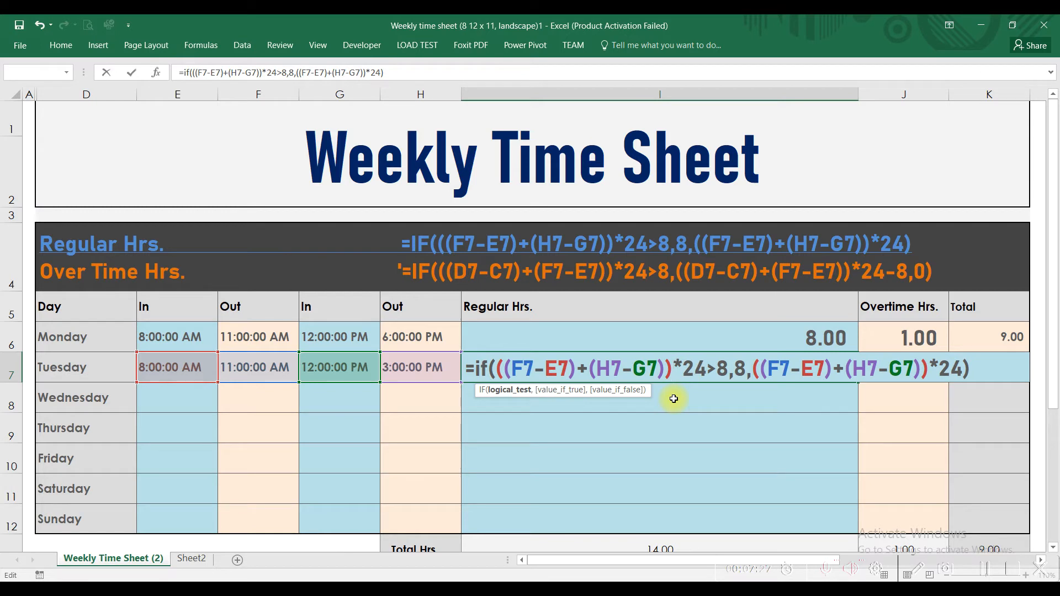
{"action": "key", "text": "Return"}
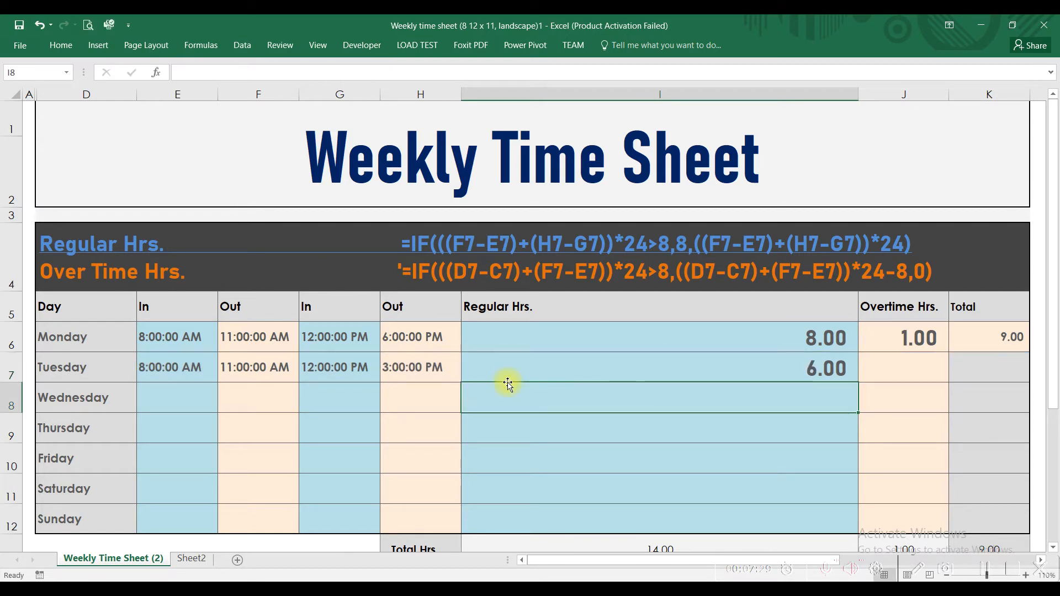
Check Tuesday's Regular Hrs. formula in I7 against the In and Out times in E7:H7
{"action": "left_click", "coordinate": [567, 366]}
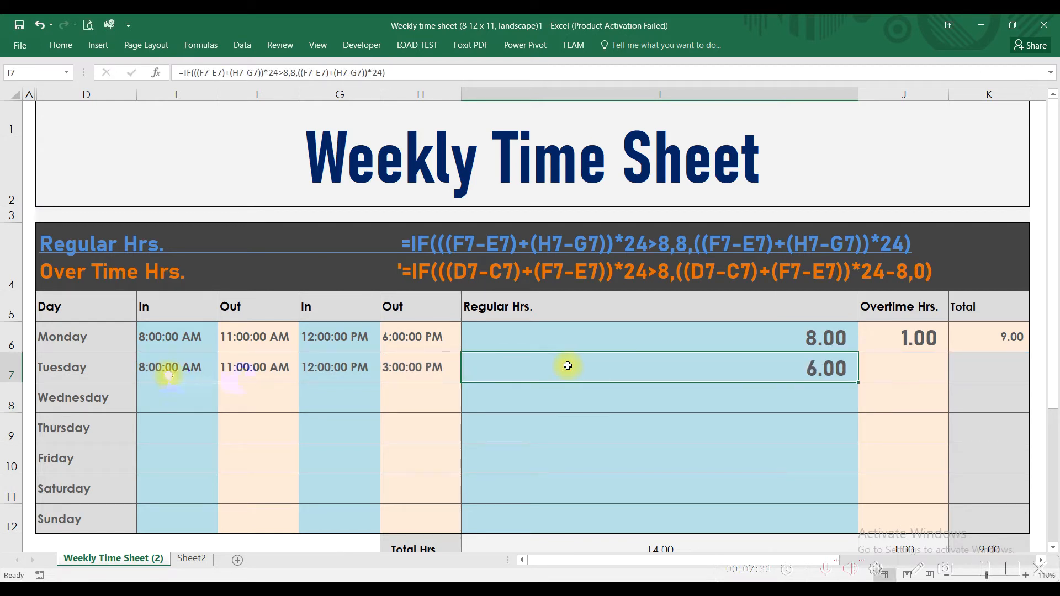
{"action": "left_click", "coordinate": [237, 366]}
{"action": "left_click", "coordinate": [172, 363]}
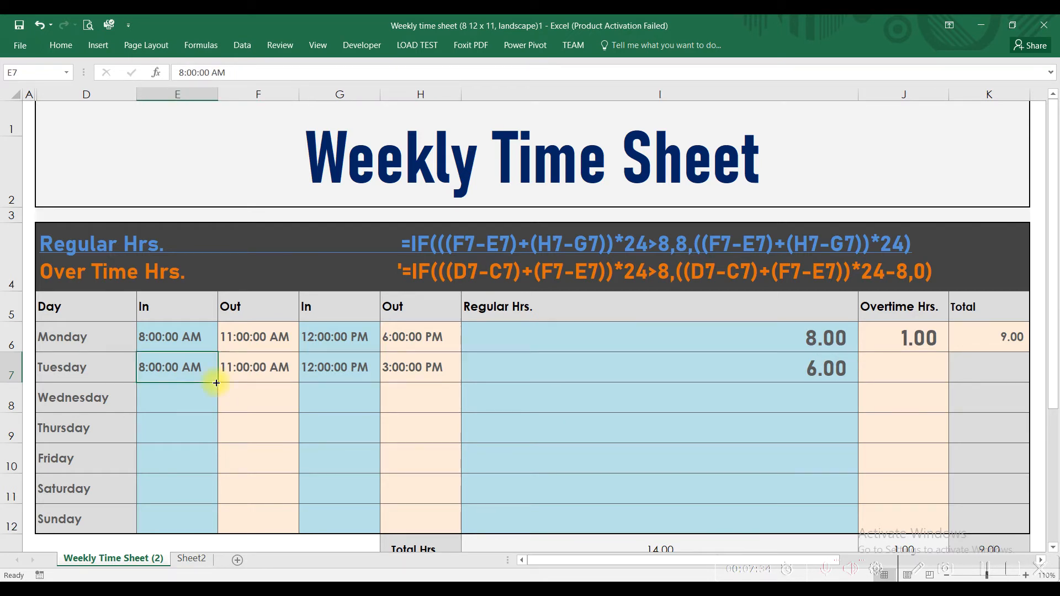
{"action": "left_click", "coordinate": [411, 367]}
{"action": "left_click", "coordinate": [326, 382]}
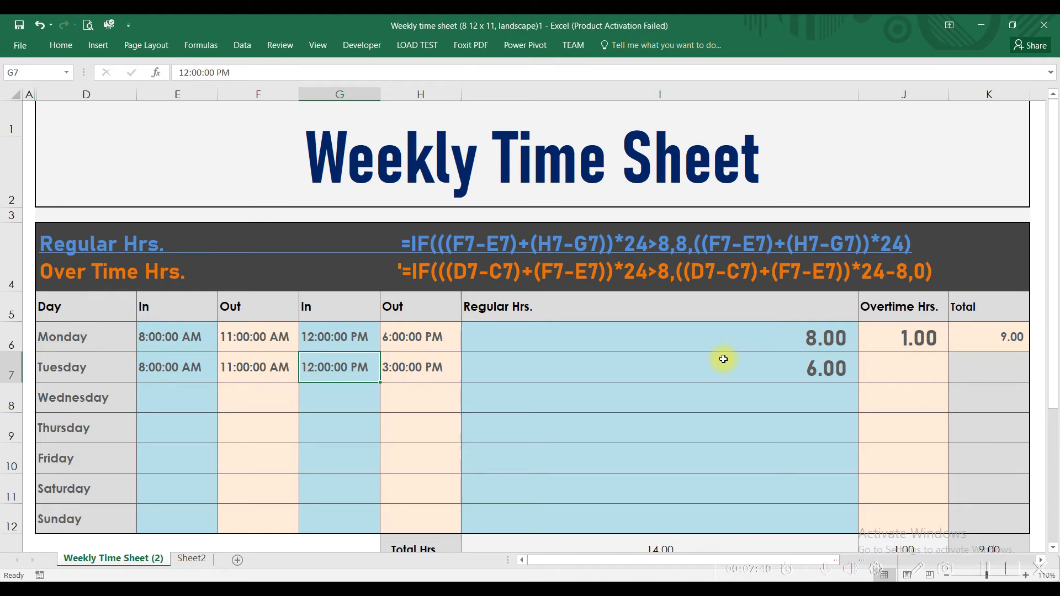
Set Tuesday's second Out time in H7 to 8:00:00 PM
{"action": "left_click", "coordinate": [417, 365]}
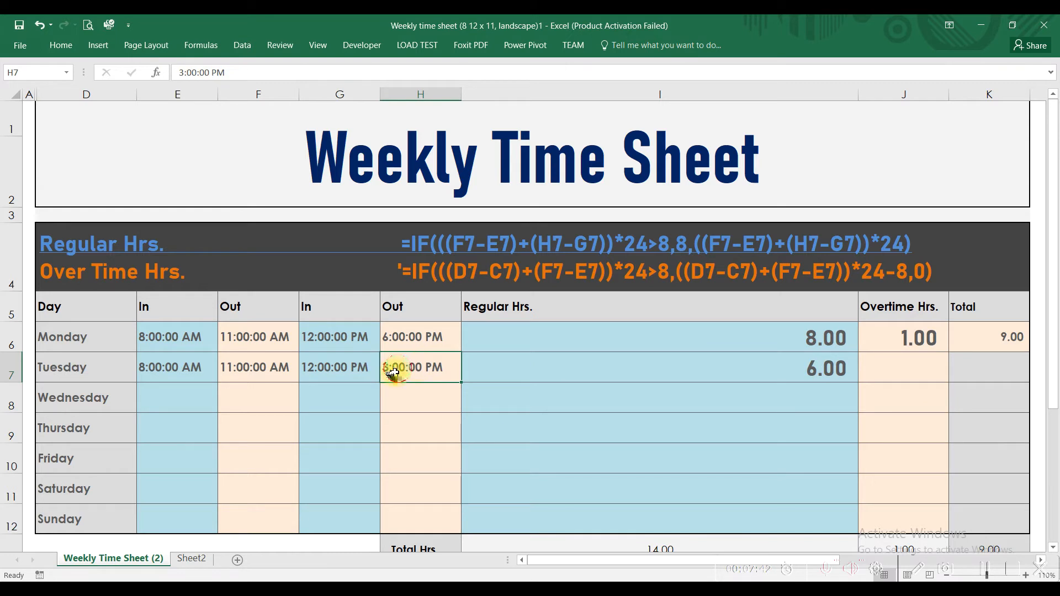
{"action": "double_click", "coordinate": [395, 367]}
{"action": "left_click_drag", "start_coordinate": [393, 367], "coordinate": [379, 376]}
{"action": "type", "text": "8"}
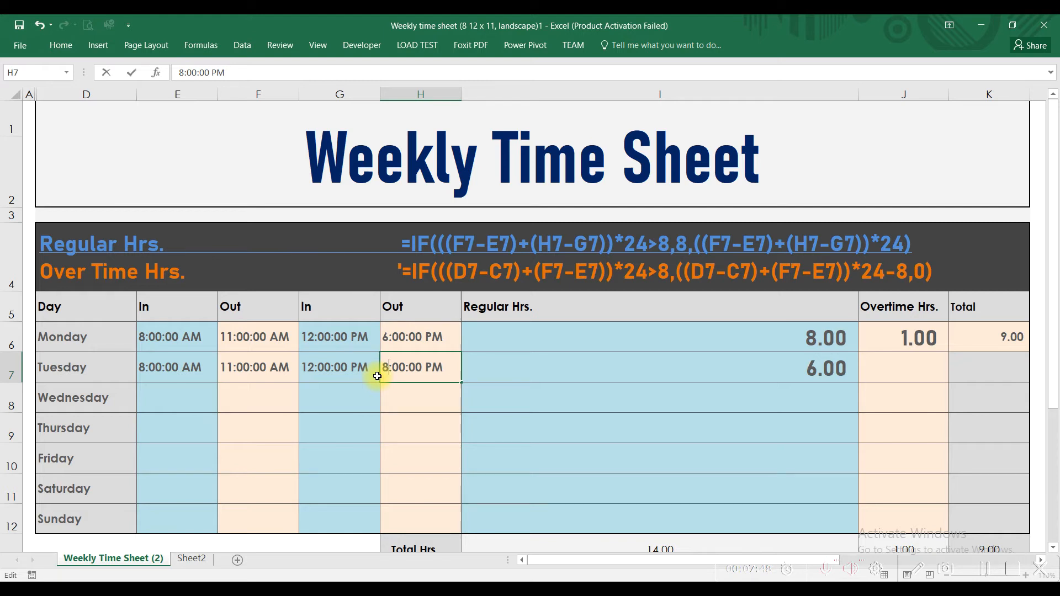
{"action": "key", "text": "Return"}
Set Tuesday's second Out time in H7 to 9:00:00 PM
{"action": "left_click", "coordinate": [413, 367]}
{"action": "left_click", "coordinate": [339, 367]}
{"action": "left_click", "coordinate": [397, 366]}
{"action": "double_click", "coordinate": [391, 367]}
{"action": "left_click_drag", "start_coordinate": [392, 367], "coordinate": [379, 367]}
{"action": "type", "text": "9"}
{"action": "key", "text": "Return"}
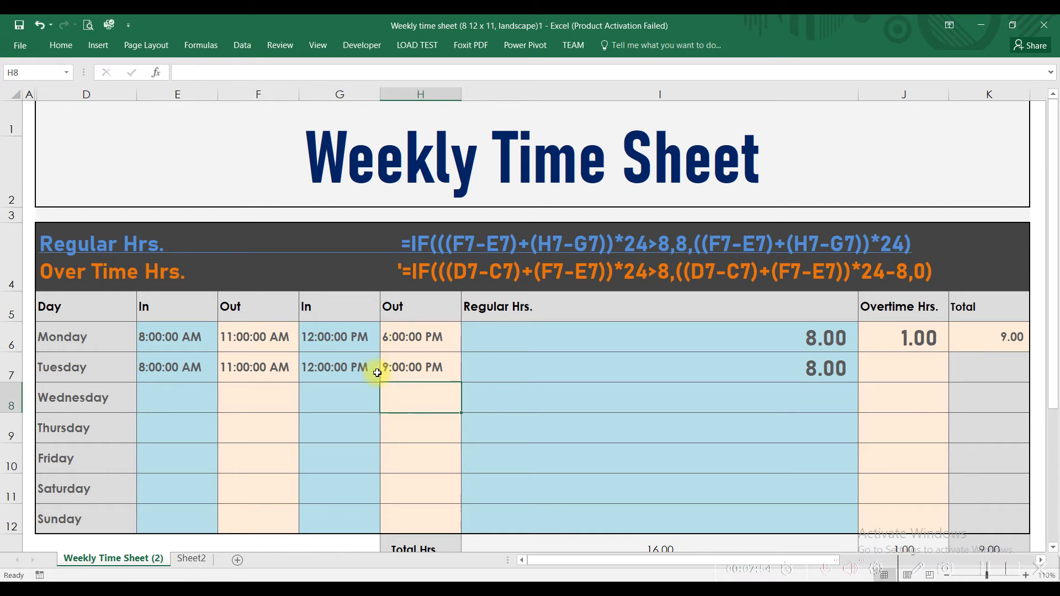
Examine the logical test and the true and false values of the I7 formula against the time in H7, leaving it unedited
{"action": "left_click", "coordinate": [413, 368]}
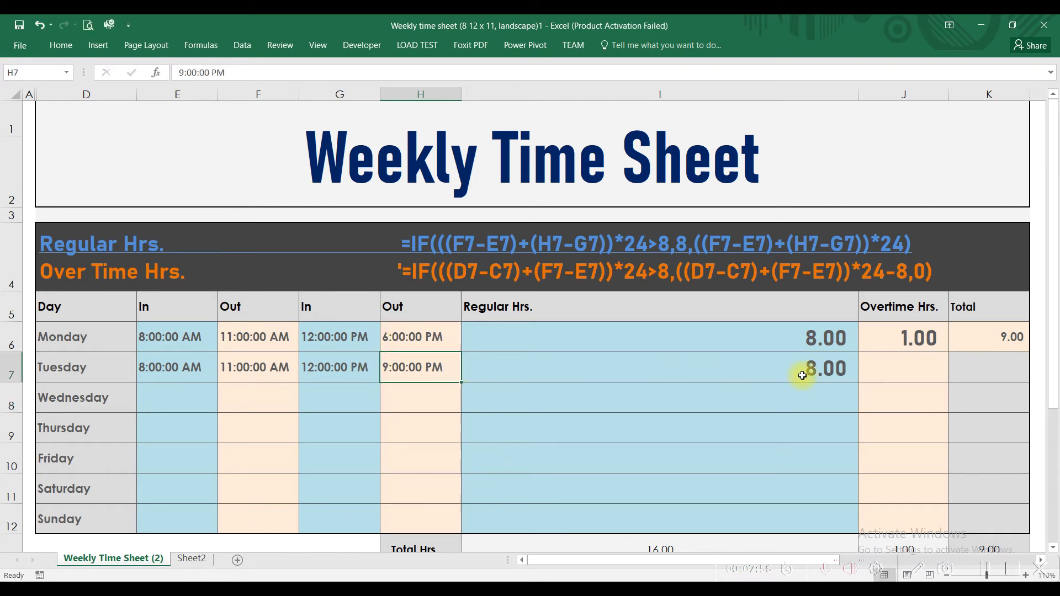
{"action": "double_click", "coordinate": [783, 367]}
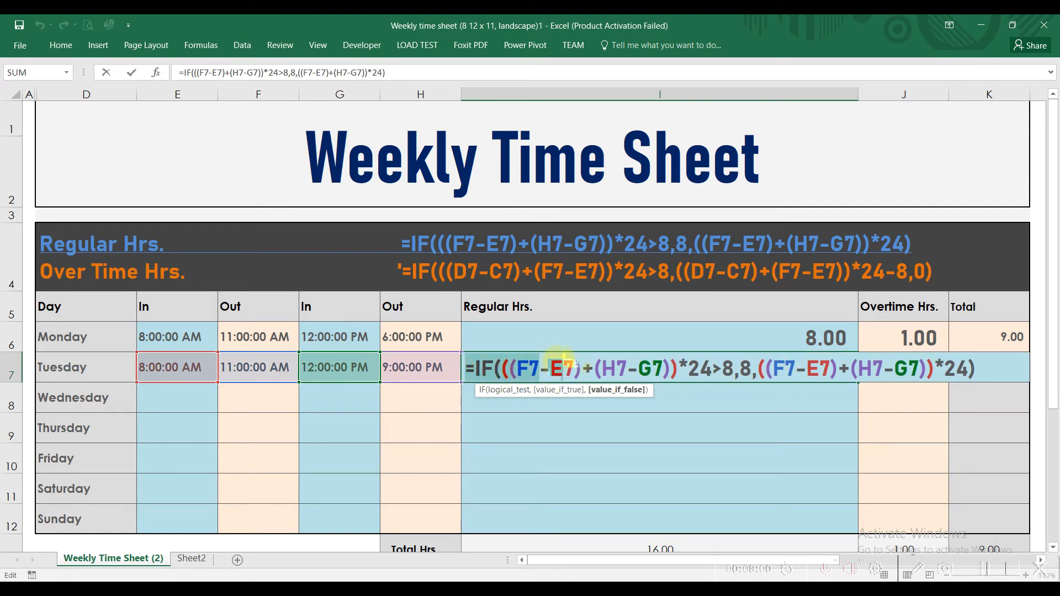
{"action": "left_click_drag", "start_coordinate": [679, 353], "coordinate": [732, 360]}
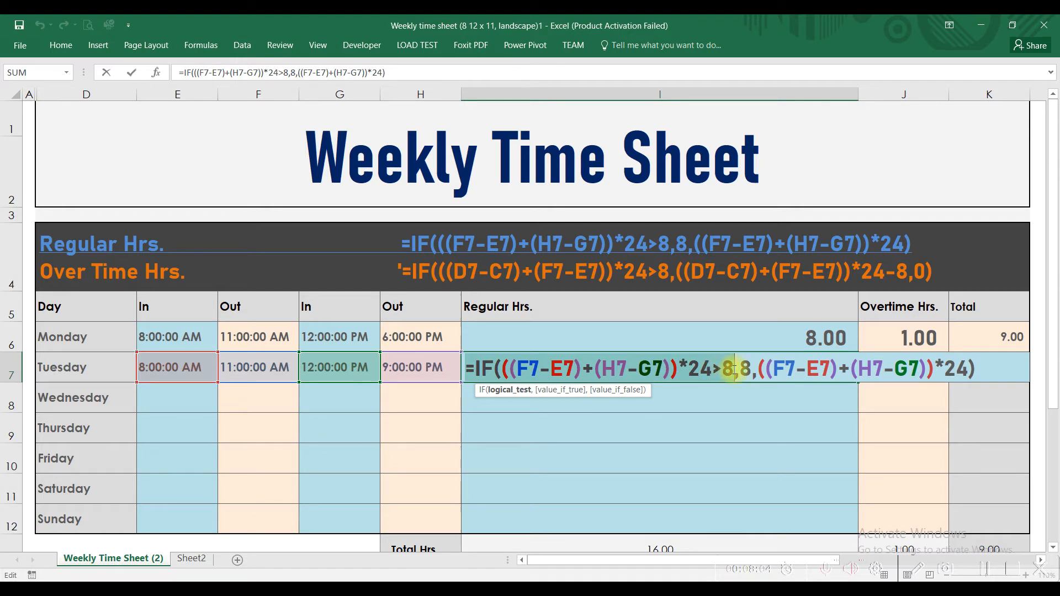
{"action": "left_click_drag", "start_coordinate": [731, 371], "coordinate": [752, 374]}
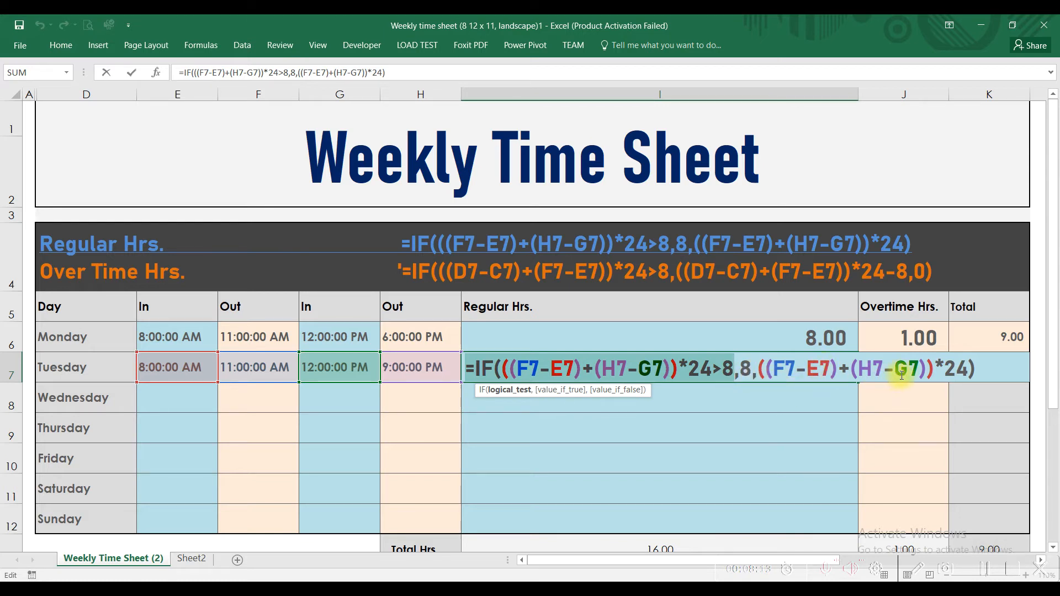
{"action": "key", "text": "Escape"}
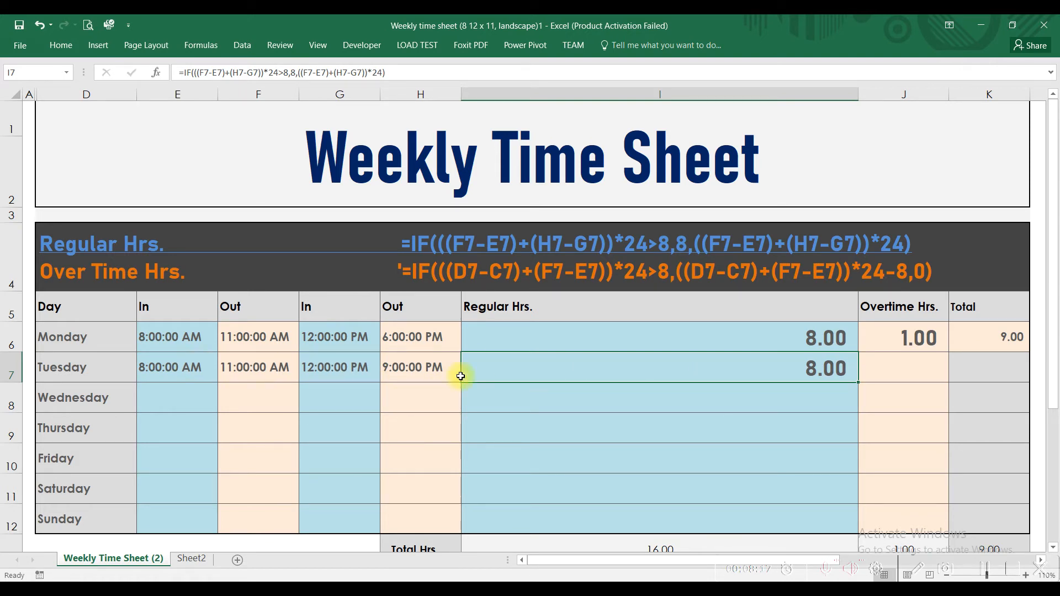
Set Tuesday's second Out time in H7 to 3:00:00 PM and check the Regular Hrs. result in I7
{"action": "left_click", "coordinate": [396, 370]}
{"action": "double_click", "coordinate": [396, 367]}
{"action": "left_click_drag", "start_coordinate": [383, 367], "coordinate": [389, 367]}
{"action": "type", "text": "3"}
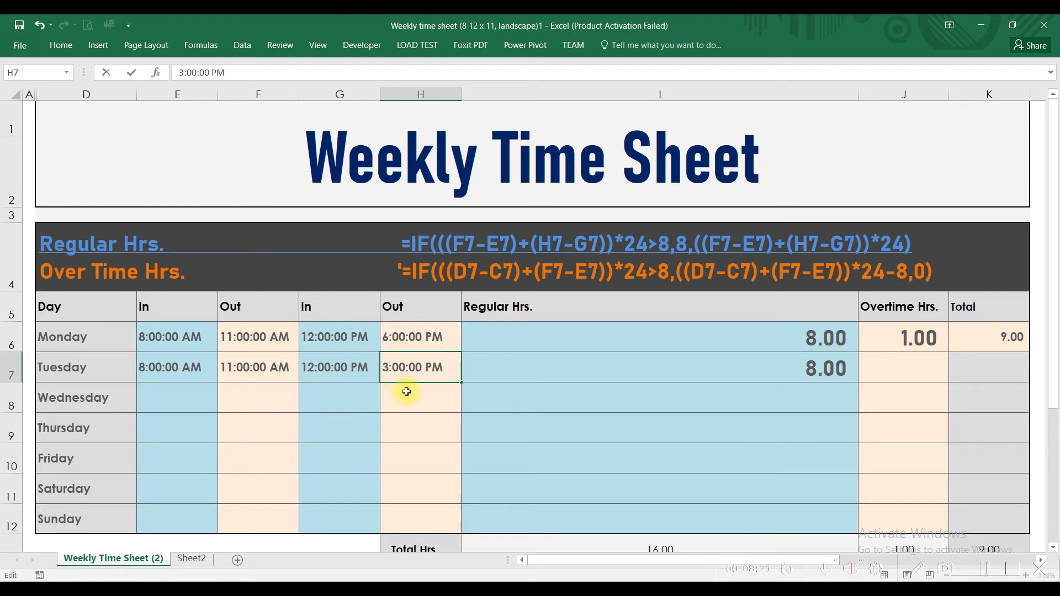
{"action": "key", "text": "Return"}
{"action": "left_click", "coordinate": [667, 367]}
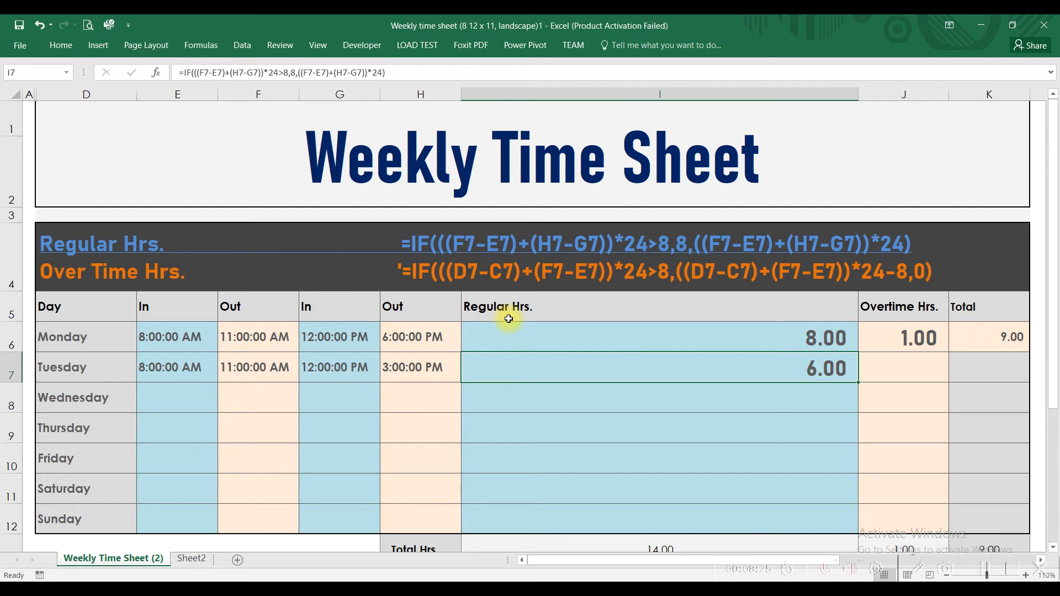
{"action": "left_click", "coordinate": [909, 376]}
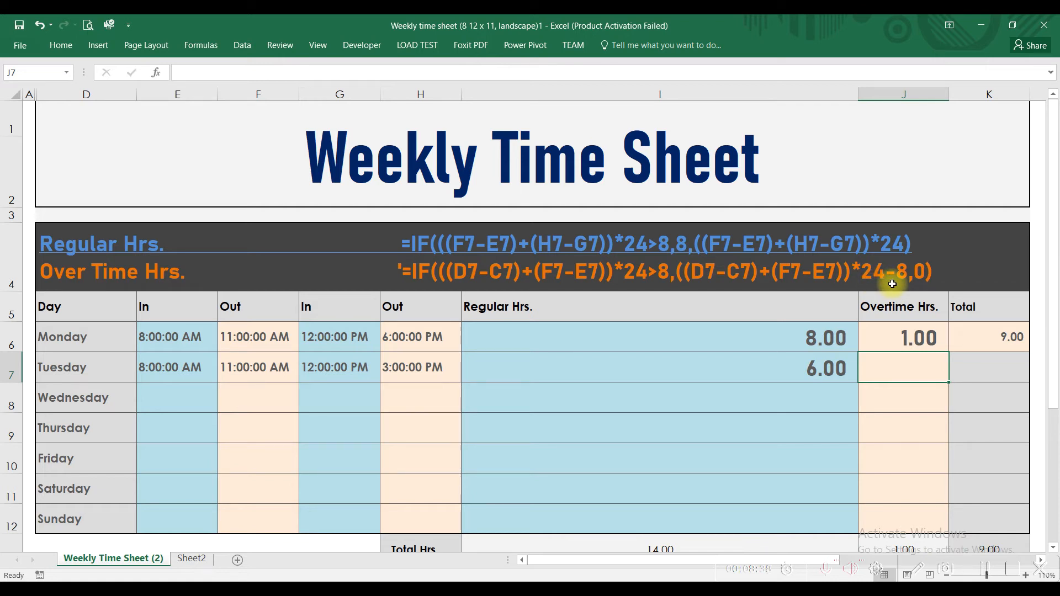
{"action": "left_click", "coordinate": [795, 369]}
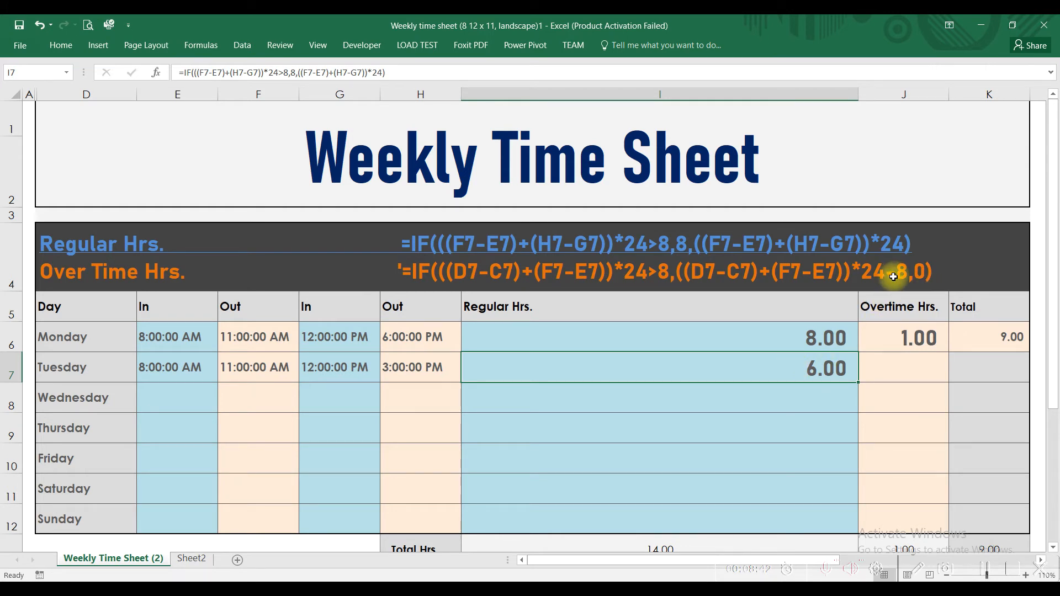
Start Tuesday's overtime formula in J7 with the first In/Out span, =if((((F7-E7)
{"action": "left_click", "coordinate": [911, 378]}
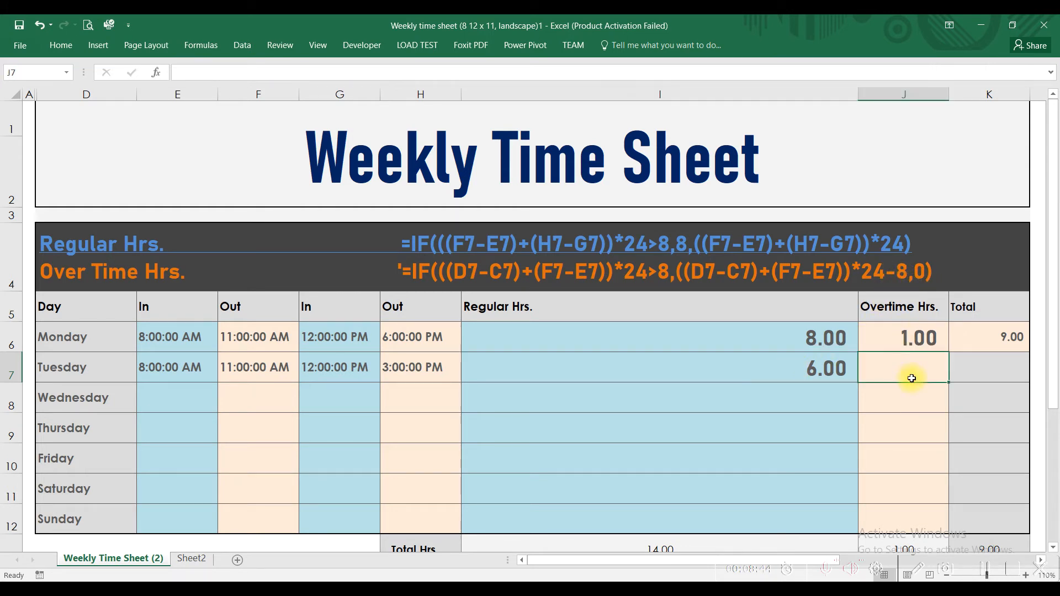
{"action": "type", "text": "="}
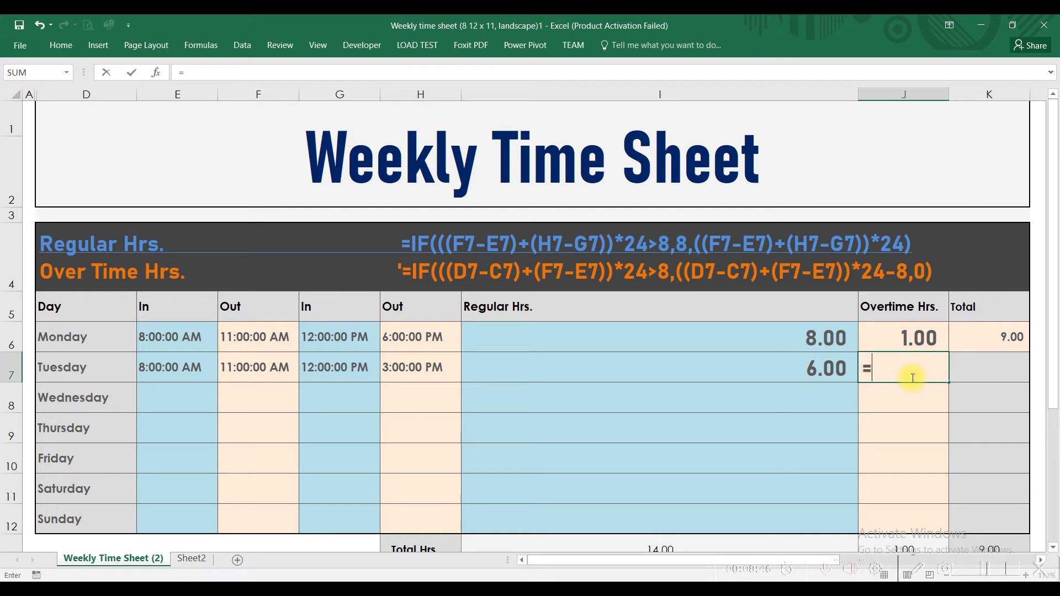
{"action": "type", "text": "if("}
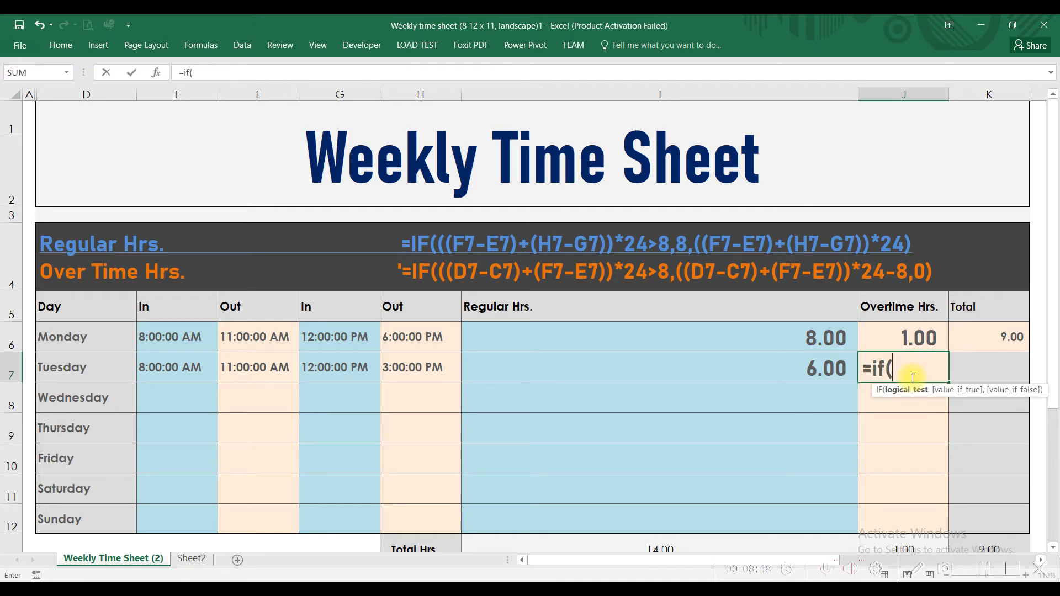
{"action": "type", "text": "((("}
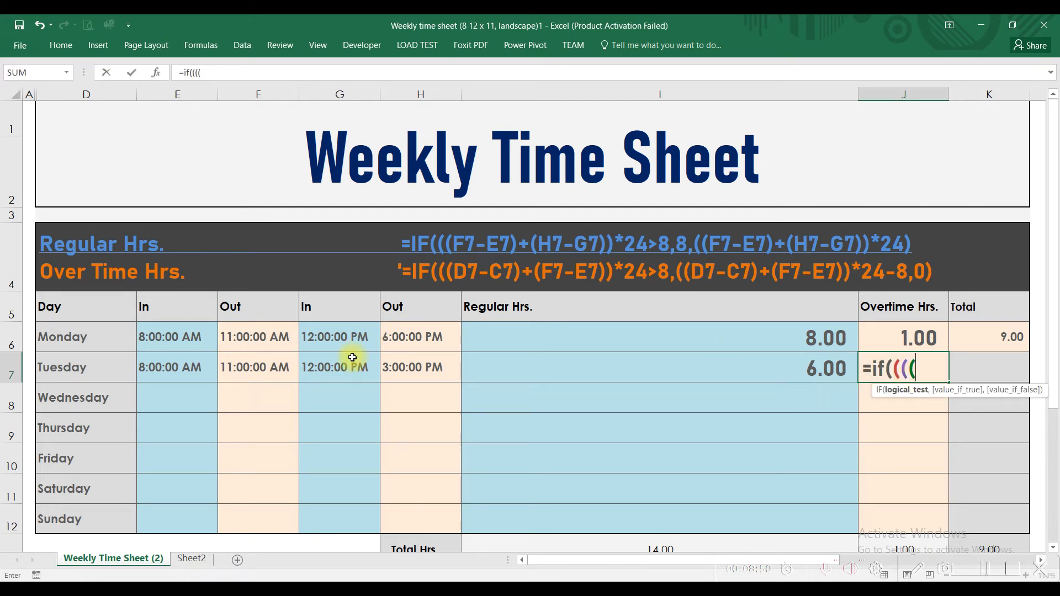
{"action": "left_click", "coordinate": [281, 369]}
{"action": "type", "text": "-"}
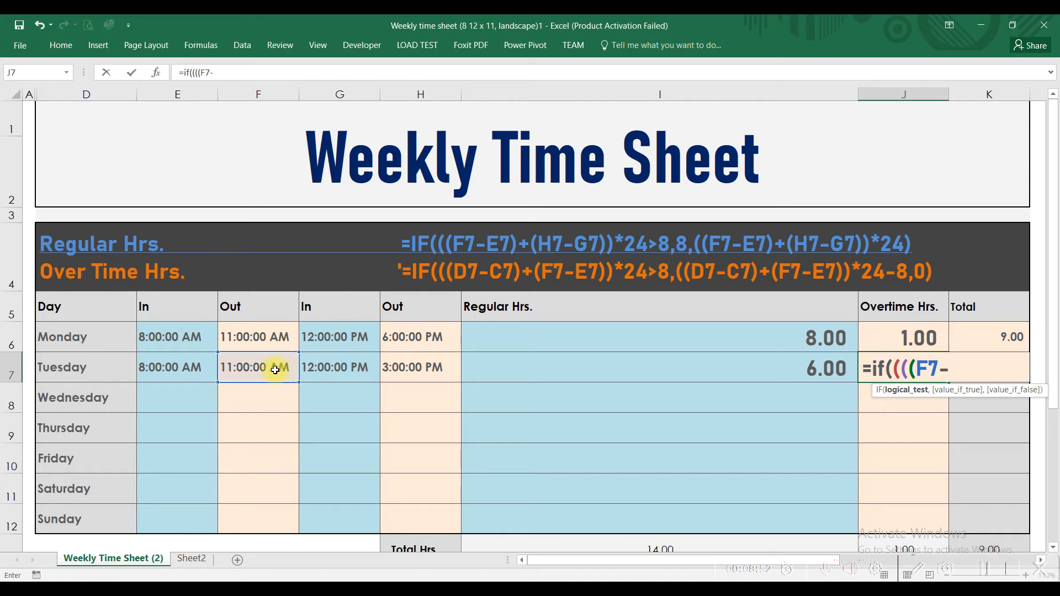
{"action": "left_click", "coordinate": [193, 365]}
{"action": "type", "text": ")"}
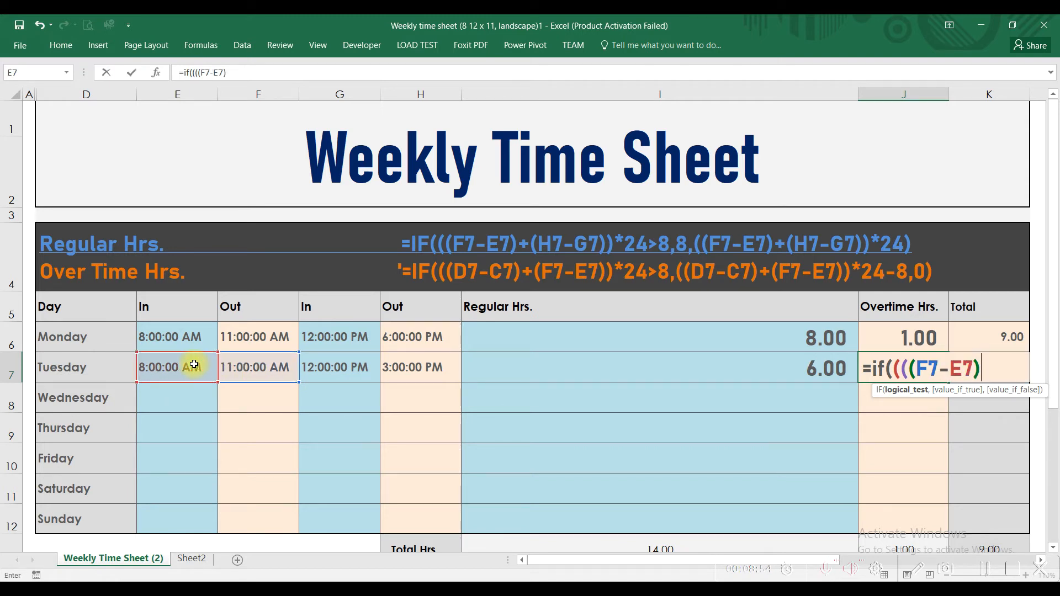
{"action": "type", "text": "+("}
Complete the logical test in J7 by adding the second span and the 8-hour comparison, +(H7-G7))*24>8
{"action": "left_click", "coordinate": [419, 369]}
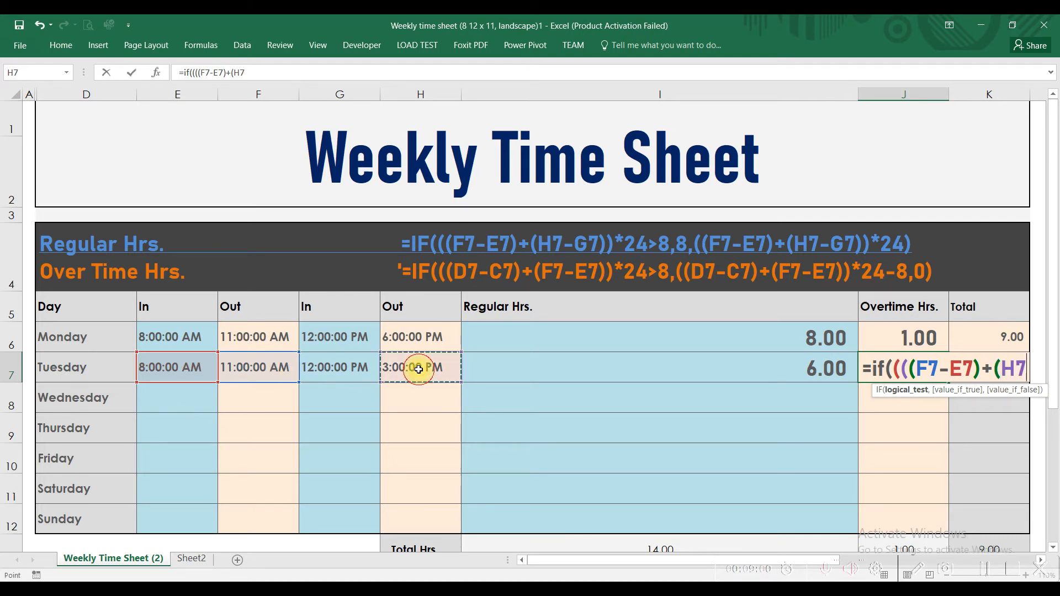
{"action": "type", "text": "-"}
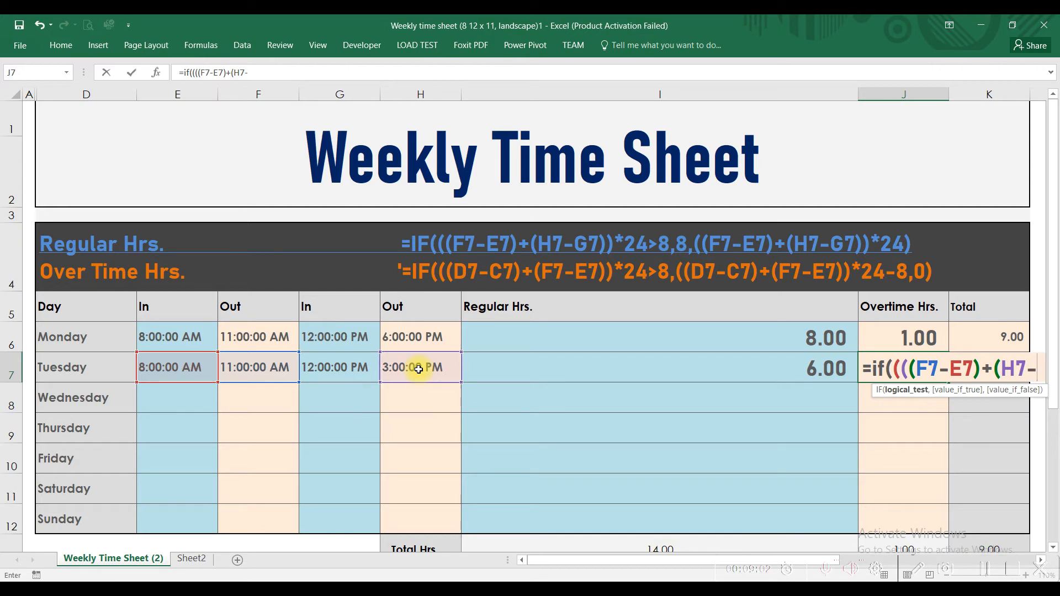
{"action": "left_click", "coordinate": [351, 365]}
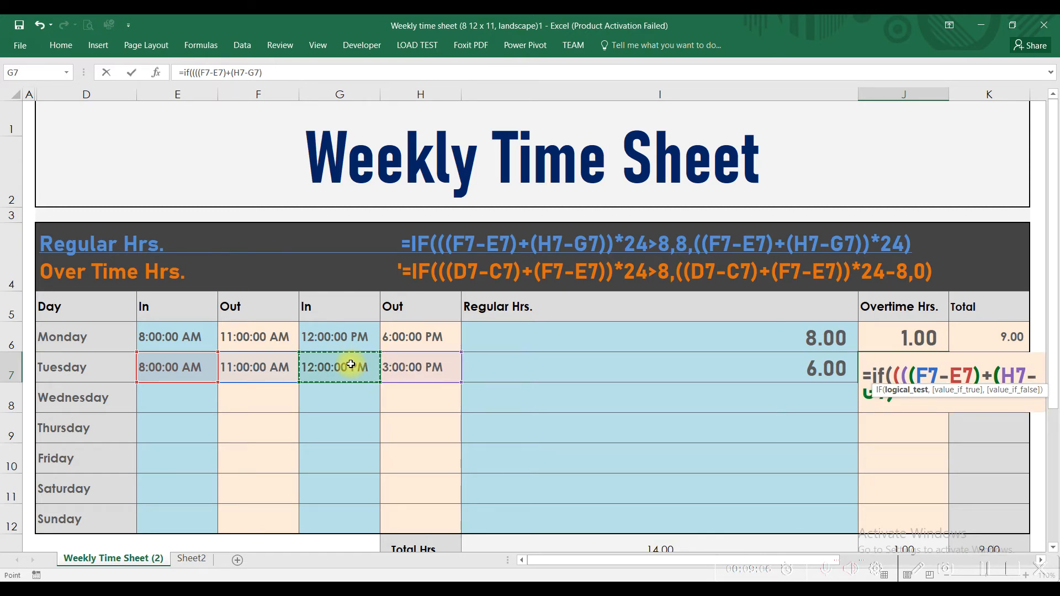
{"action": "type", "text": "))"}
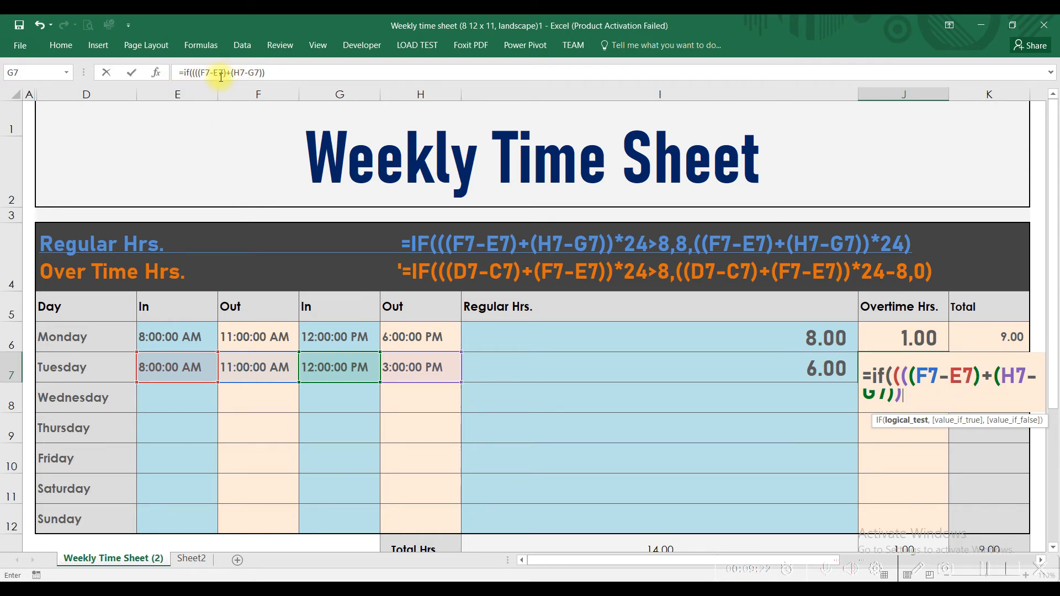
{"action": "type", "text": "*24"}
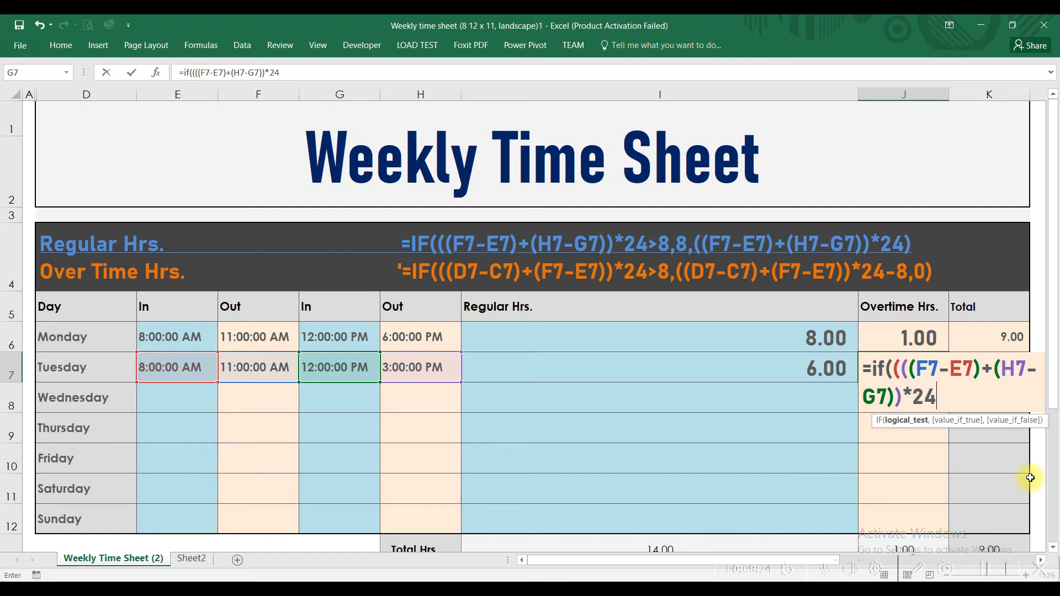
{"action": "type", "text": ">8"}
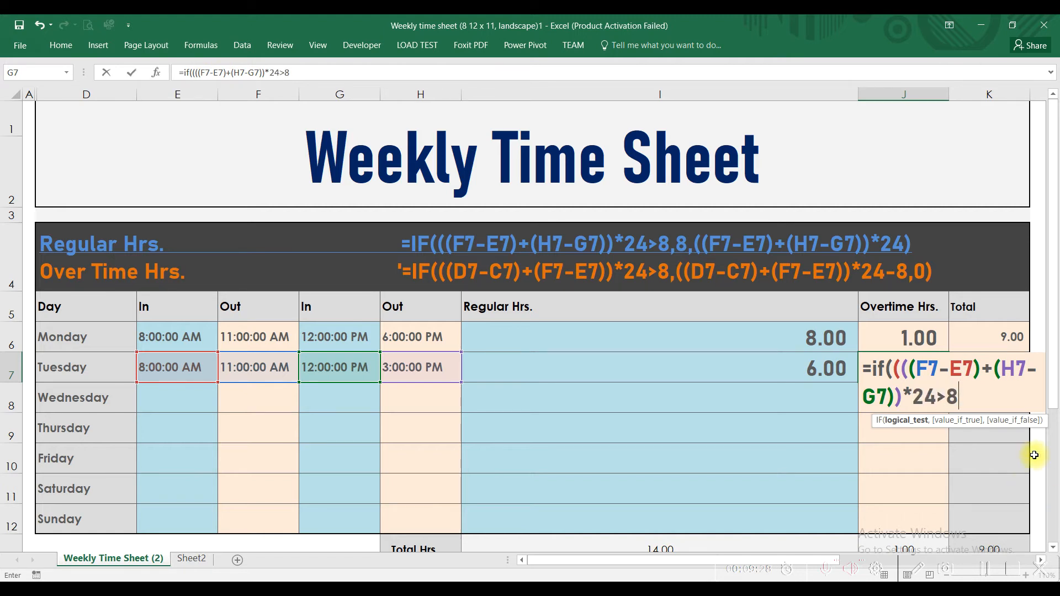
{"action": "type", "text": ",(("}
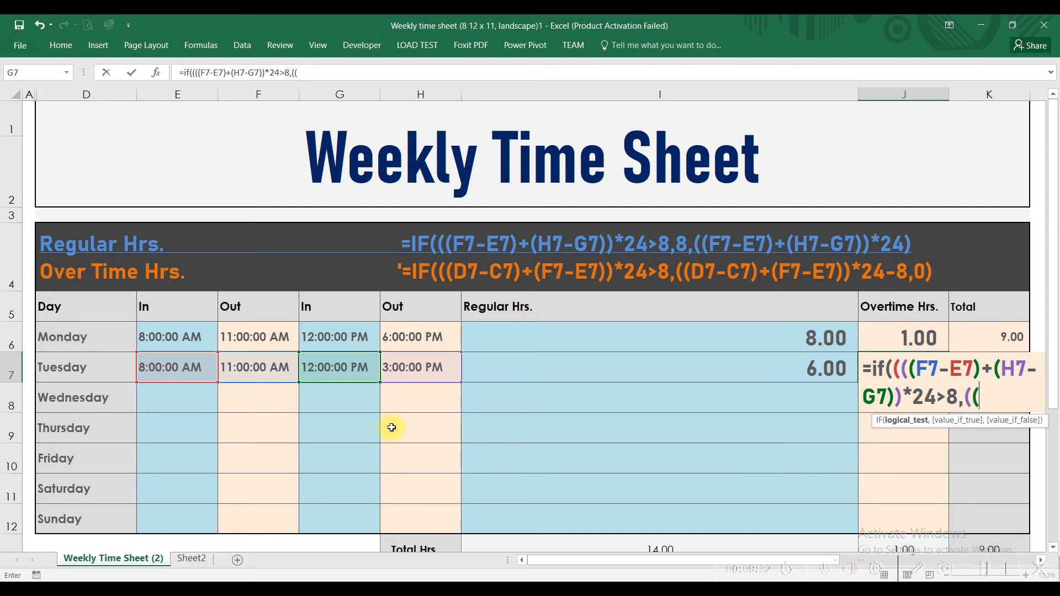
Begin the value-if-true argument of the J7 formula with both Tuesday spans, ((F7-E7)+(H7-G7)
{"action": "left_click", "coordinate": [268, 367]}
{"action": "type", "text": "-"}
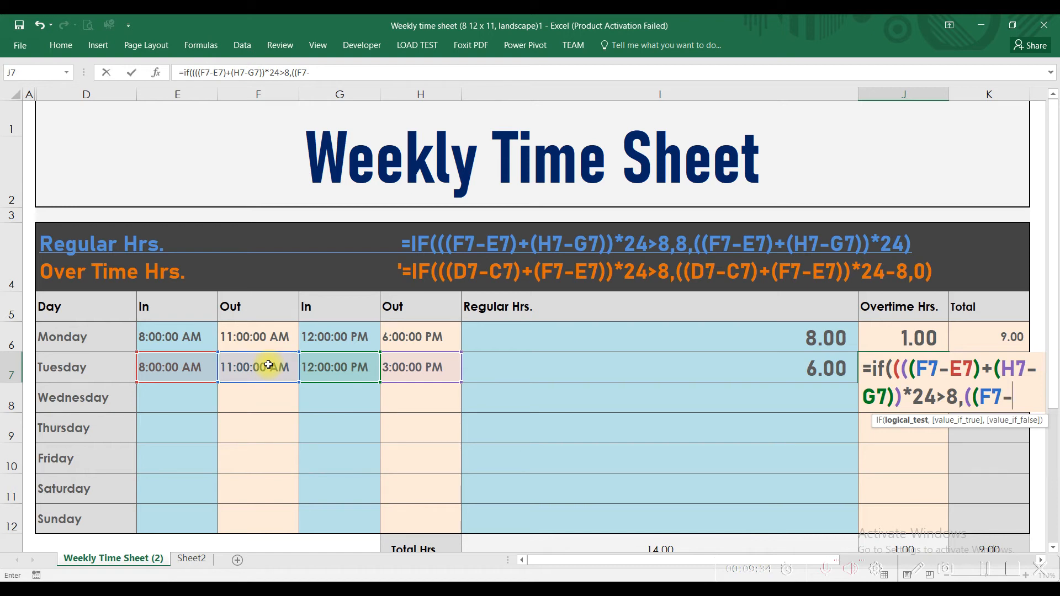
{"action": "left_click", "coordinate": [177, 364]}
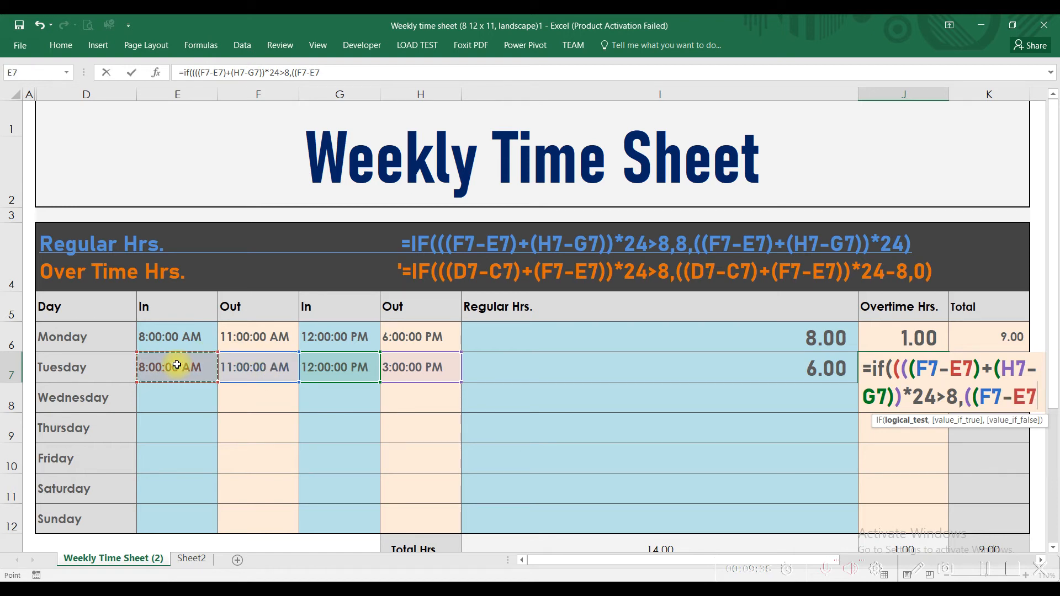
{"action": "type", "text": ")+"}
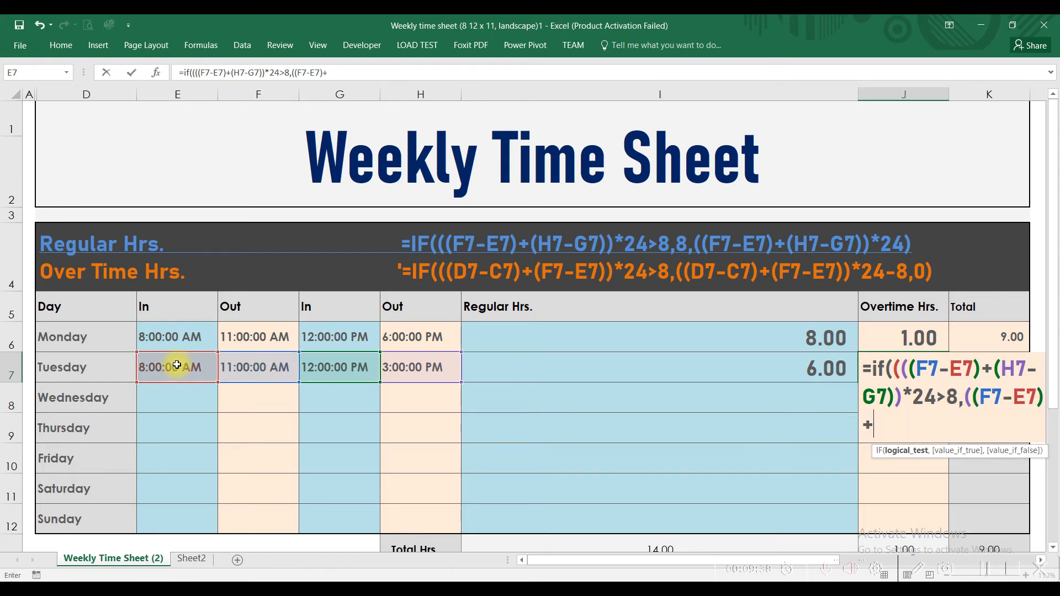
{"action": "type", "text": "("}
{"action": "left_click", "coordinate": [421, 364]}
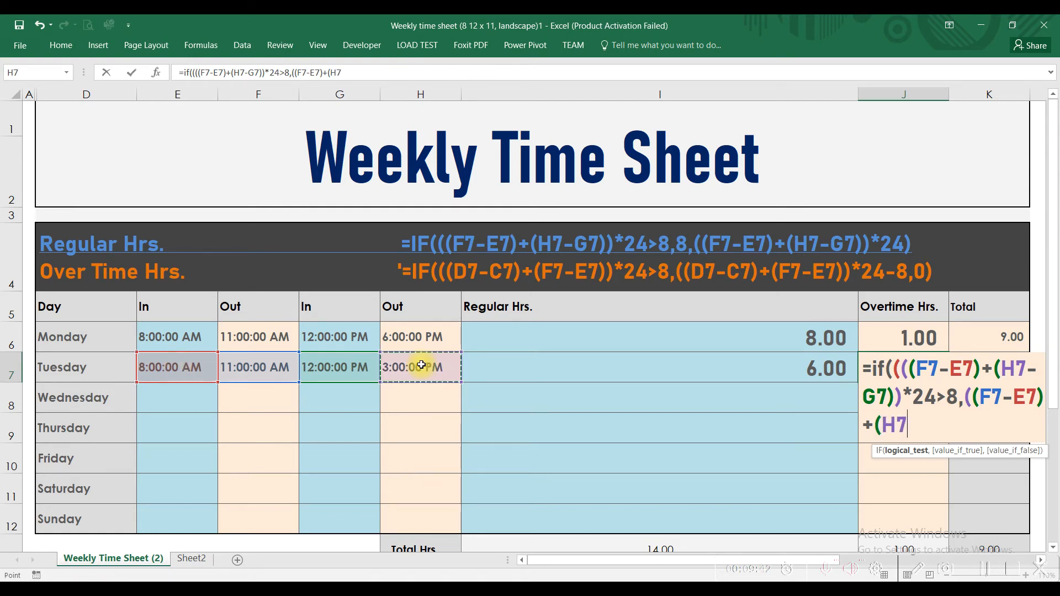
{"action": "type", "text": "-"}
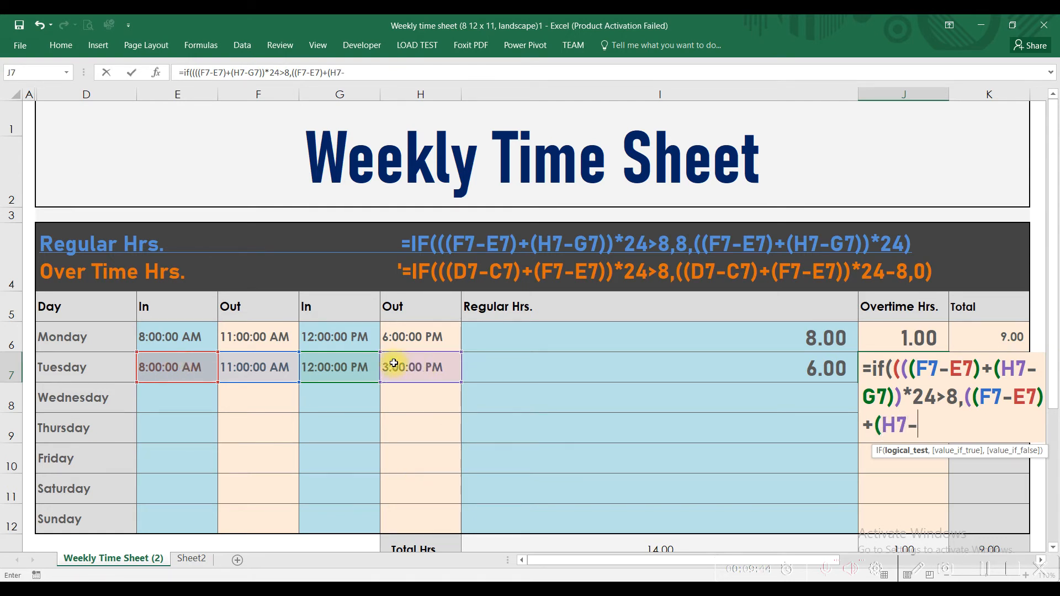
{"action": "left_click", "coordinate": [370, 361]}
{"action": "type", "text": ")"}
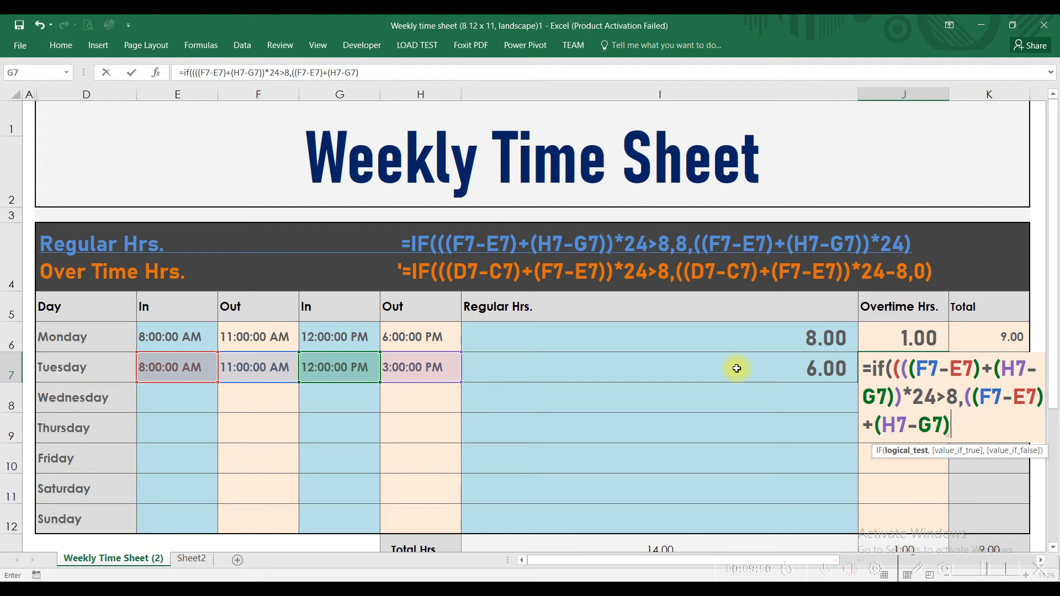
{"action": "type", "text": ")*24"}
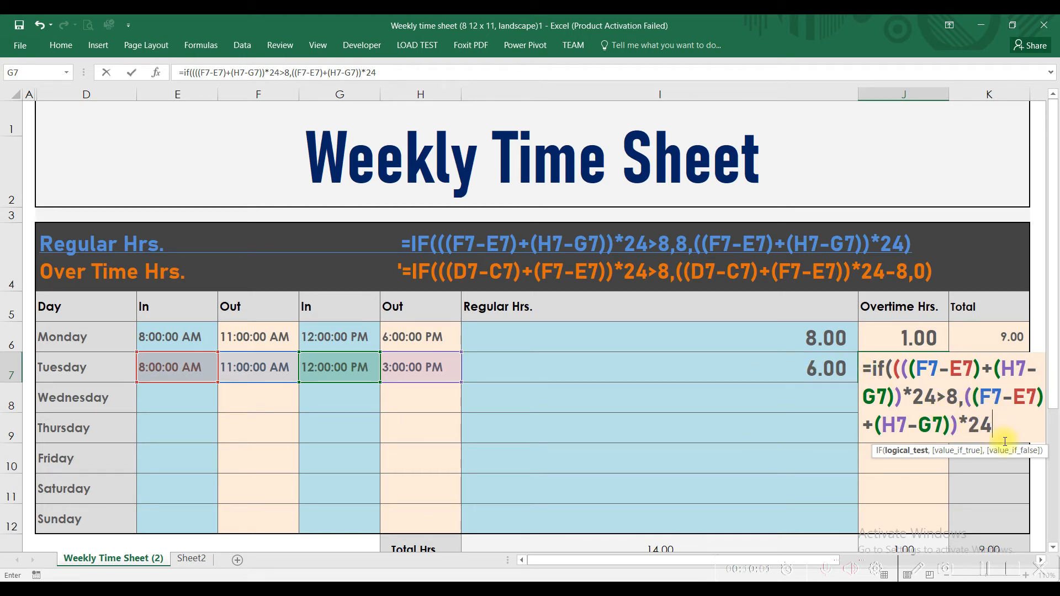
Finish J7's true value with )*24-8, give 0 as the false value and try to enter the formula
{"action": "type", "text": "-8"}
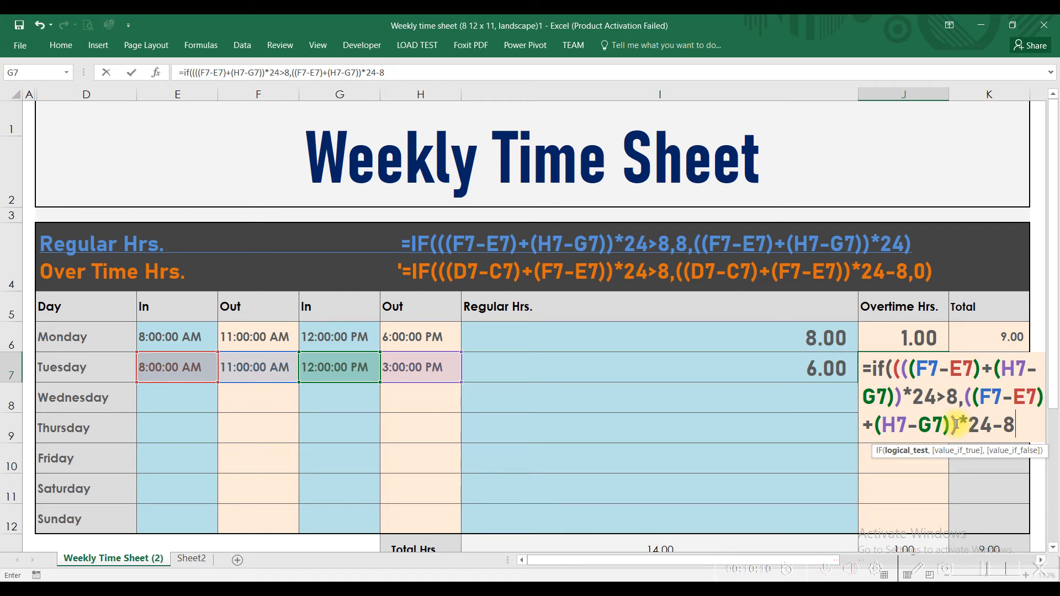
{"action": "type", "text": "0"}
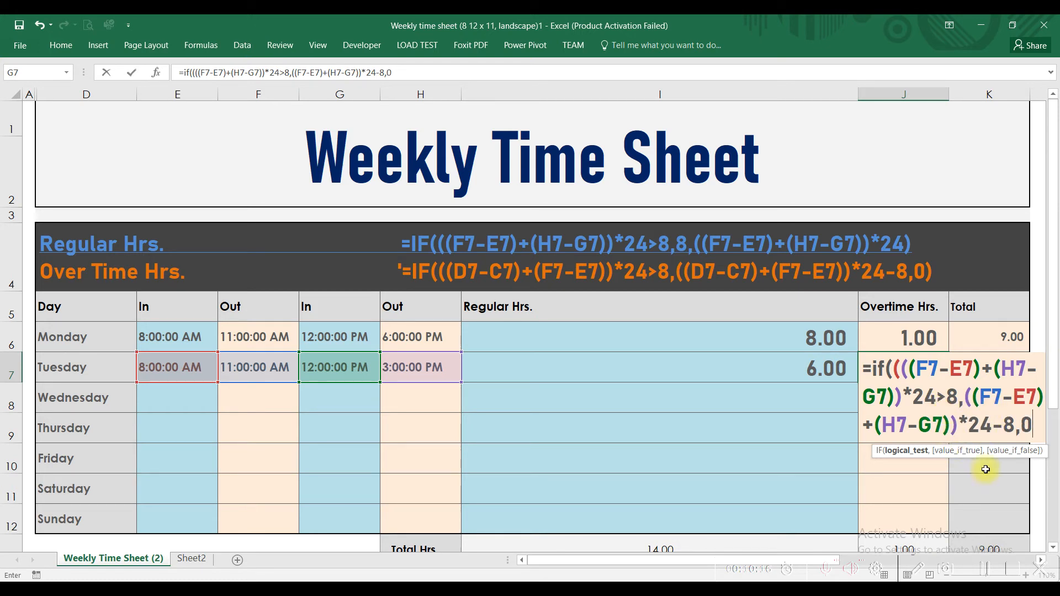
{"action": "key", "text": "Return"}
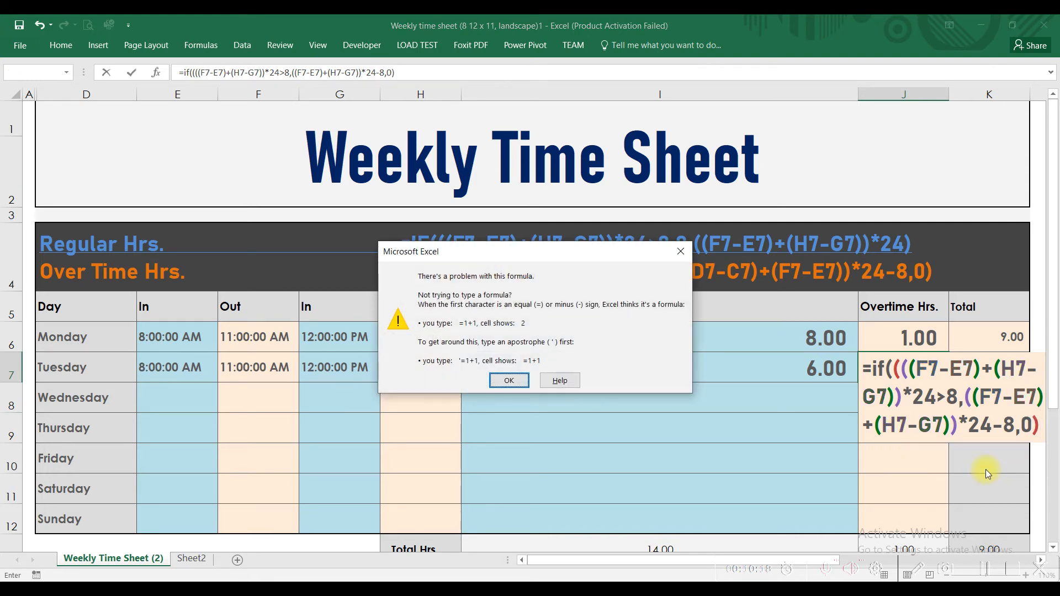
{"action": "key", "text": "Return"}
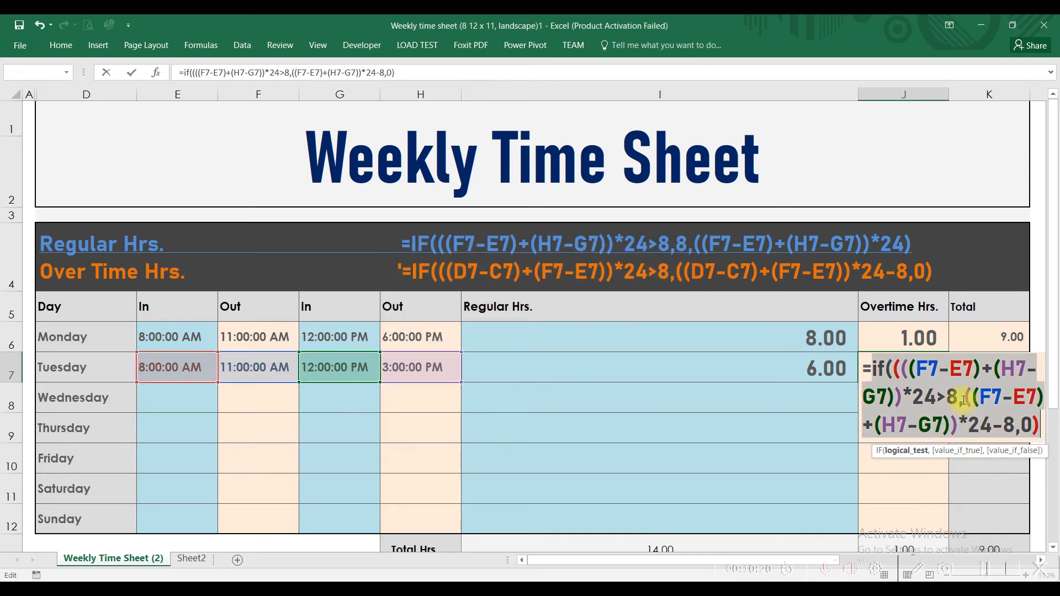
Remove the extra opening parenthesis after IF in J7 and enter =if(((F7-E7)+(H7-G7))*24>8,((F7-E7)+(H7-G7))*24-8,0)
{"action": "left_click", "coordinate": [909, 369]}
{"action": "key", "text": "Left"}
{"action": "key", "text": "Left"}
{"action": "key", "text": "Left"}
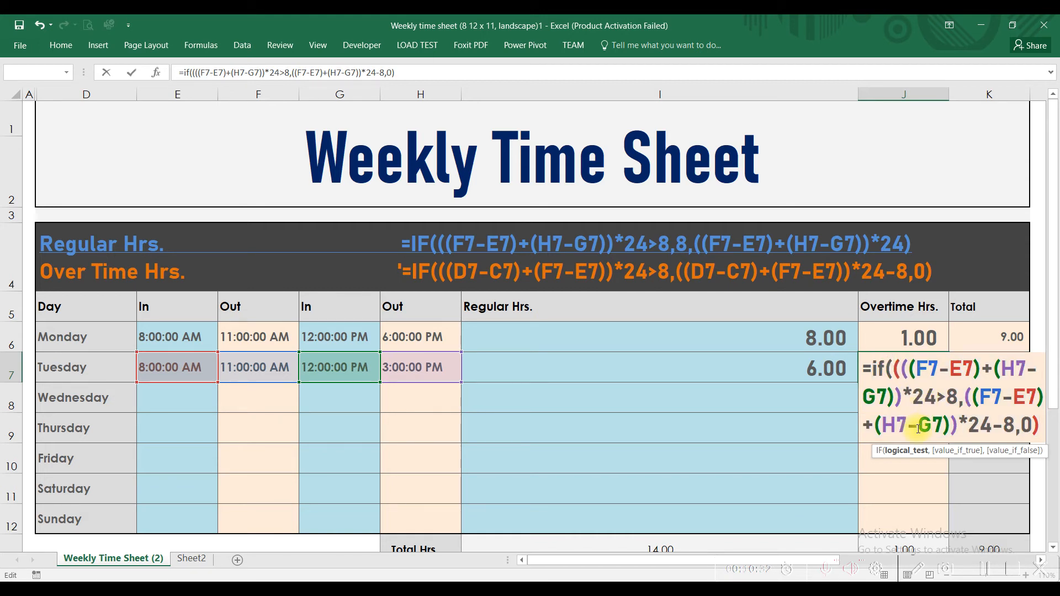
{"action": "key", "text": "BackSpace"}
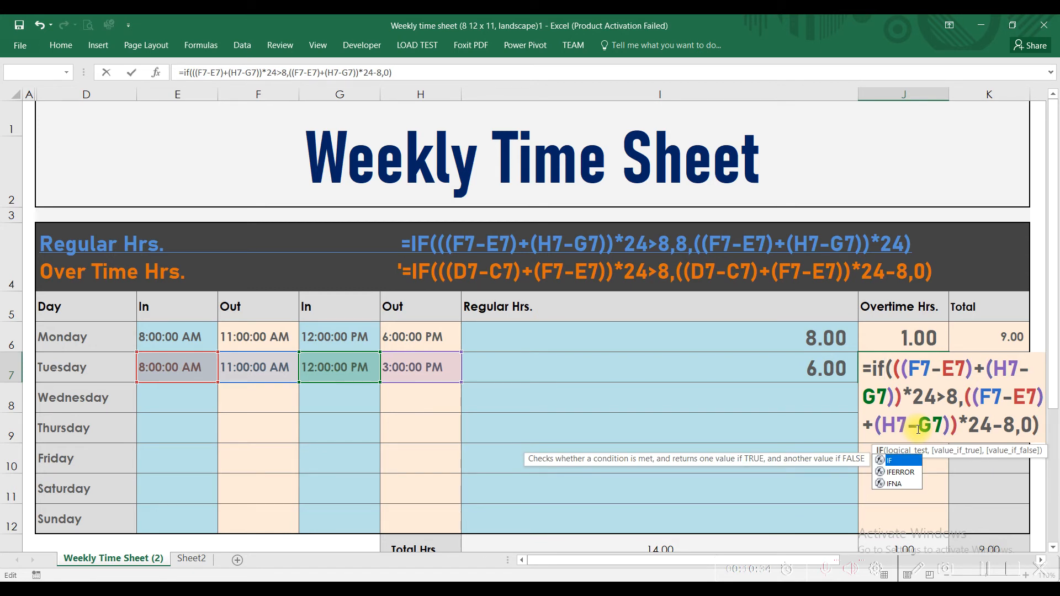
{"action": "left_click", "coordinate": [953, 364]}
{"action": "key", "text": "Return"}
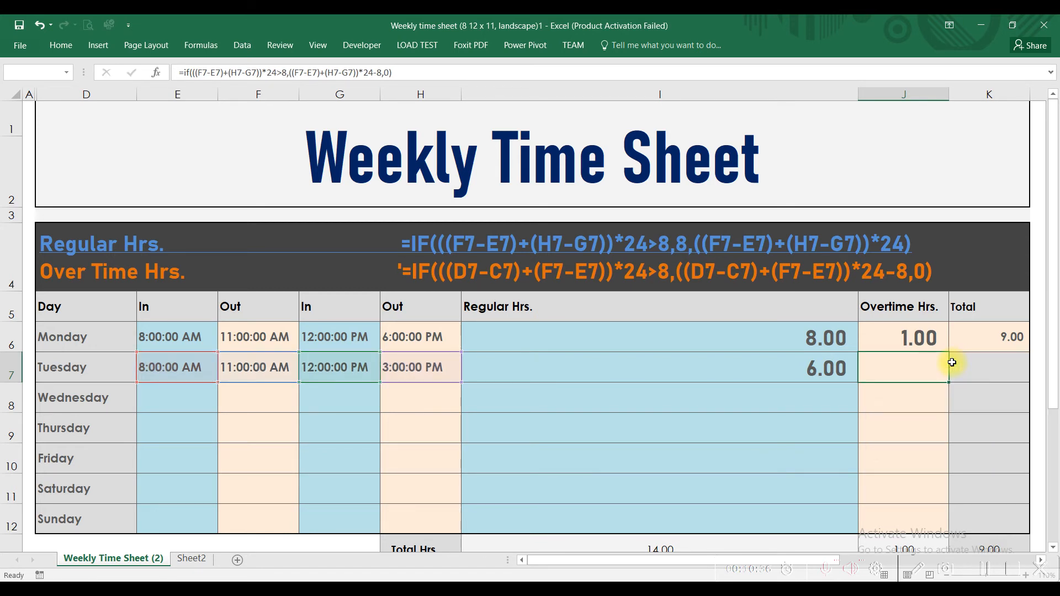
Examine Tuesday's formulas in I7 and J7, especially the logical test of the overtime formula, without changing them
{"action": "left_click", "coordinate": [894, 361]}
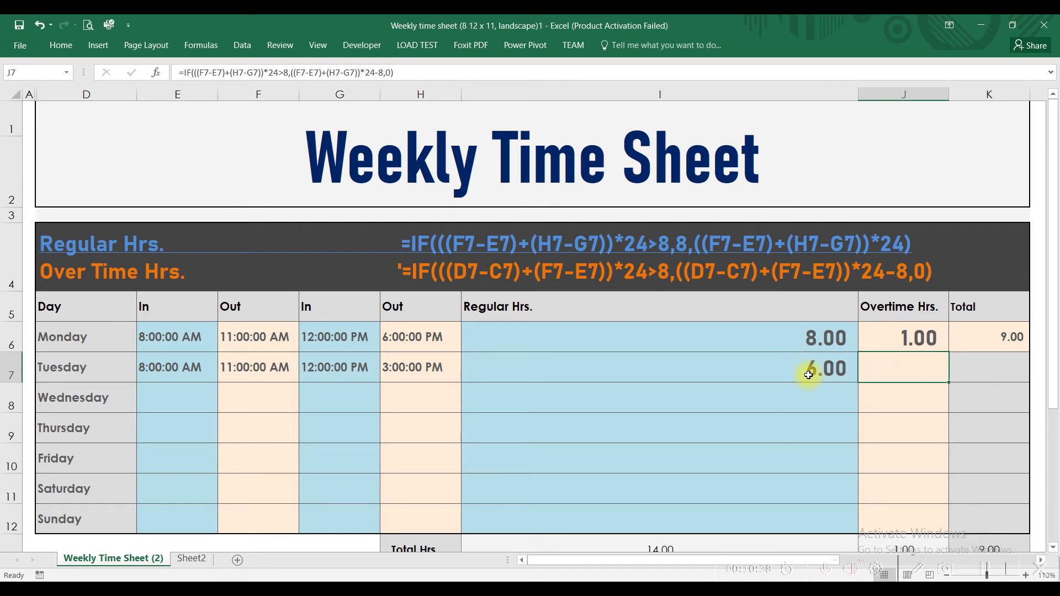
{"action": "left_click", "coordinate": [811, 371]}
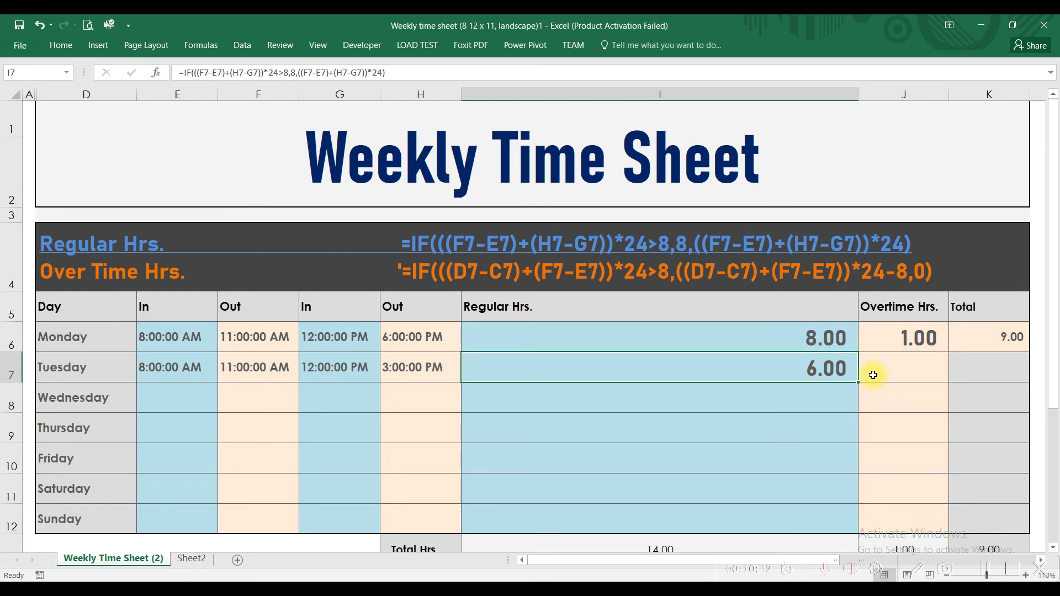
{"action": "scroll", "coordinate": [891, 377], "scroll_direction": "down", "scroll_amount": 1}
{"action": "double_click", "coordinate": [834, 345]}
{"action": "type", "text": "=IF(((F7-E7)+(H7-G7))*24>8,((F7-E7)+(H7-G7))*24-8,0)"}
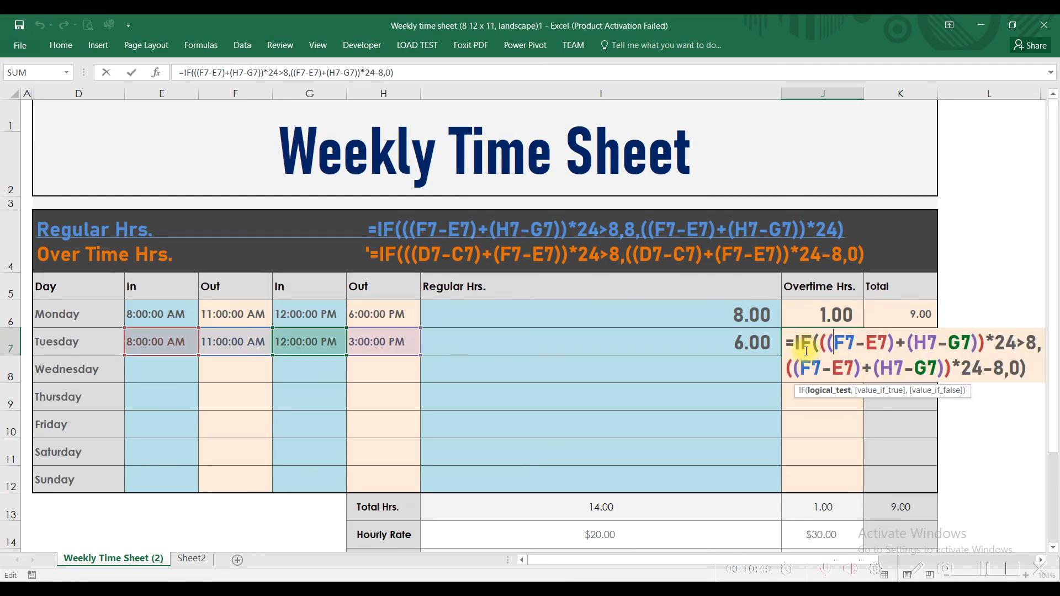
{"action": "left_click_drag", "start_coordinate": [1018, 341], "coordinate": [795, 343]}
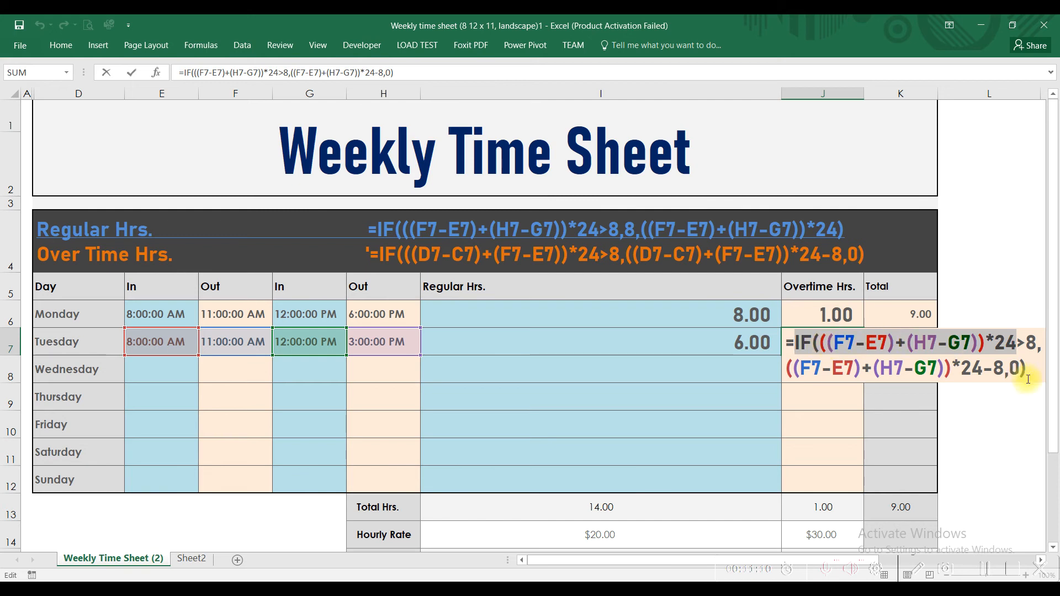
{"action": "key", "text": "Escape"}
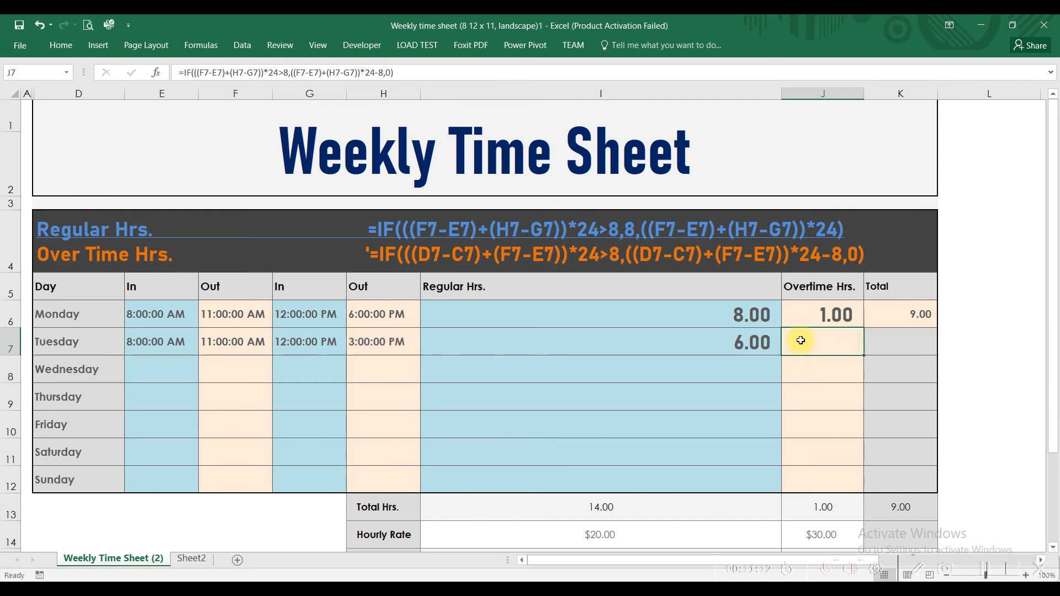
Change Tuesday's second Out time in H7 to 9:00:00 PM to test the overtime formula
{"action": "left_click", "coordinate": [754, 340]}
{"action": "left_click", "coordinate": [389, 353]}
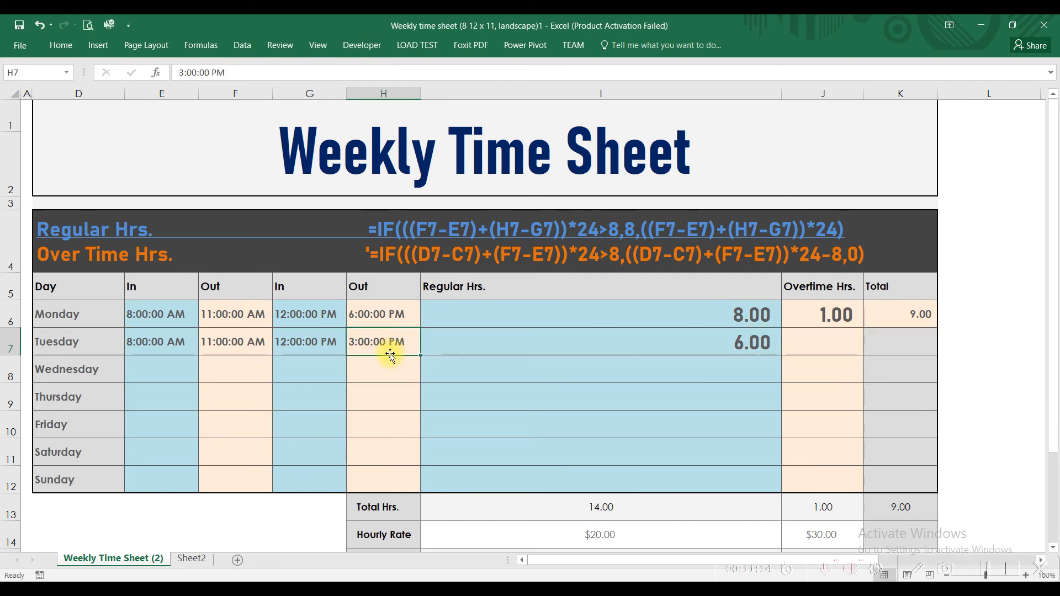
{"action": "double_click", "coordinate": [351, 342]}
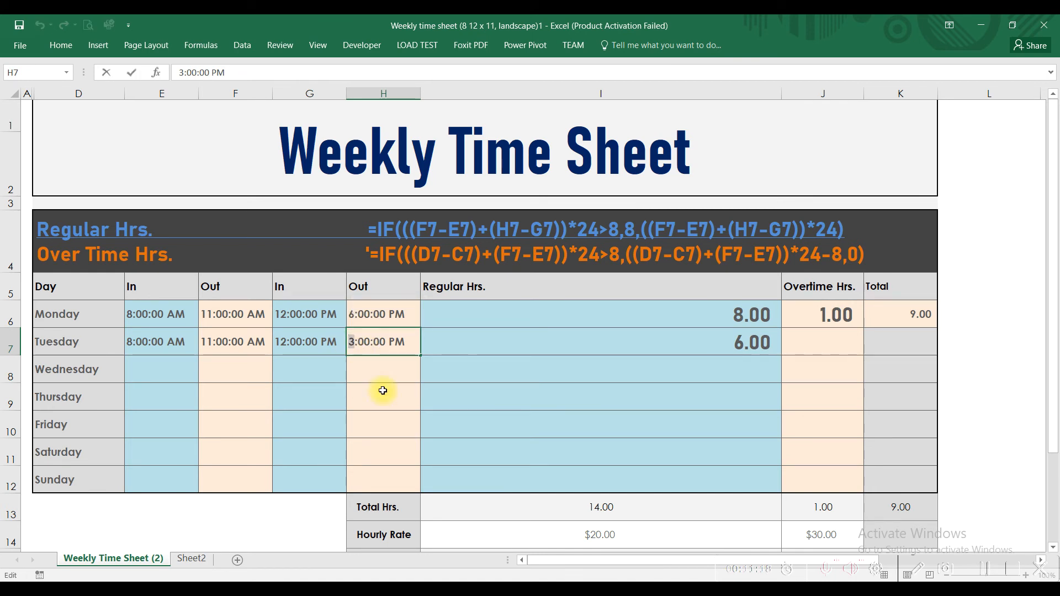
{"action": "type", "text": "9"}
{"action": "key", "text": "Return"}
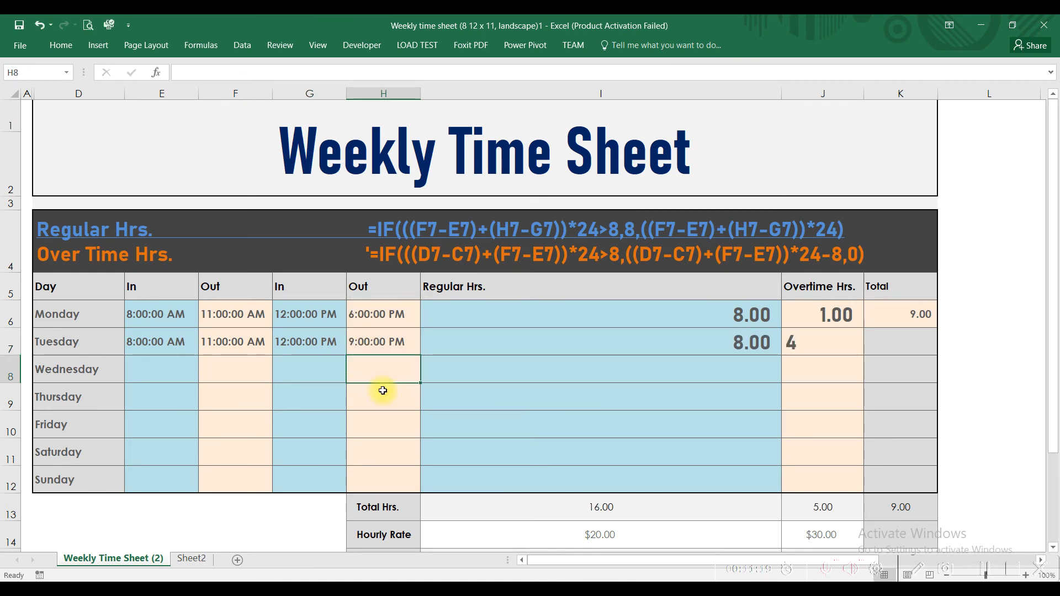
Check the regular and overtime hours calculated for Tuesday and compare them with Monday's row
{"action": "left_click", "coordinate": [389, 339]}
{"action": "left_click", "coordinate": [829, 343]}
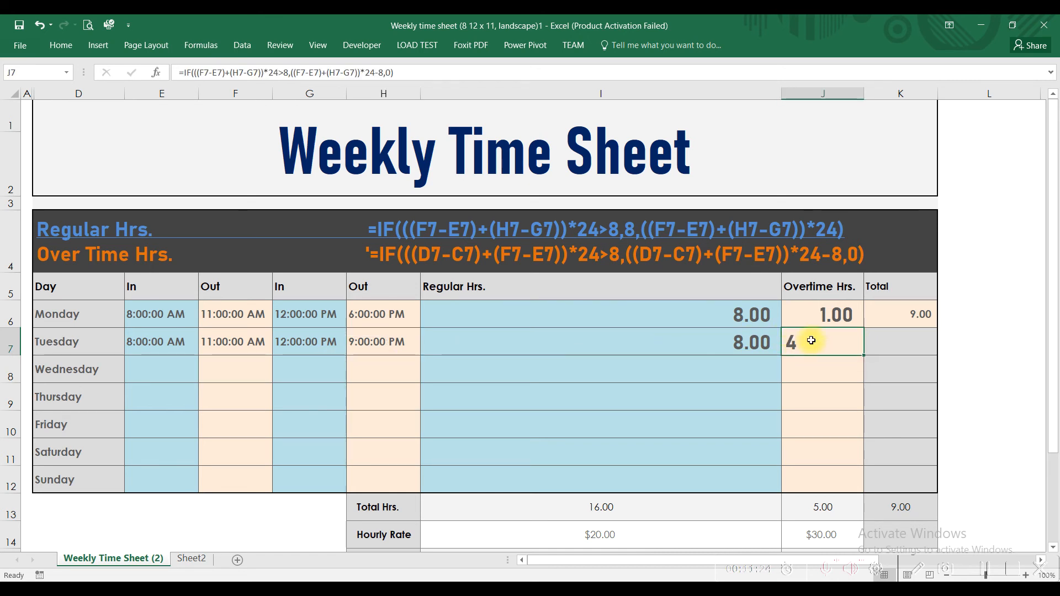
{"action": "left_click", "coordinate": [738, 340]}
{"action": "left_click", "coordinate": [792, 342]}
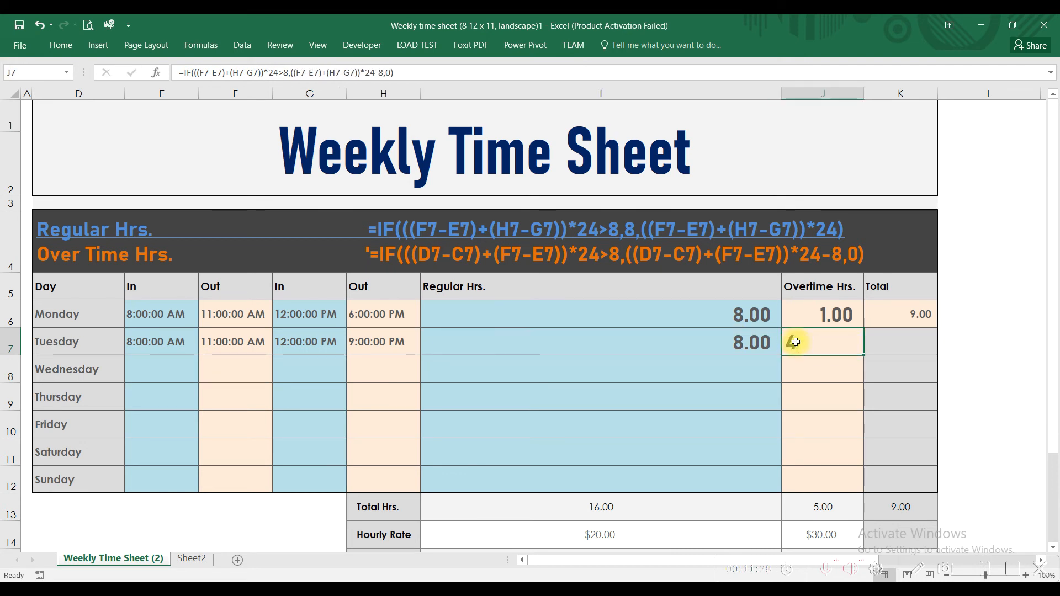
{"action": "left_click", "coordinate": [742, 341]}
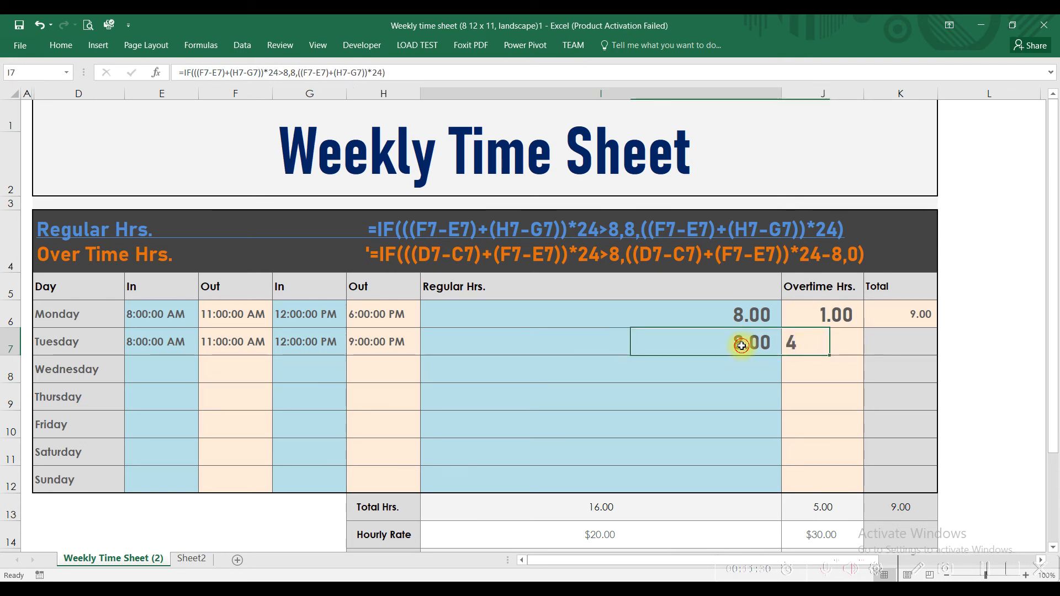
{"action": "left_click", "coordinate": [659, 313]}
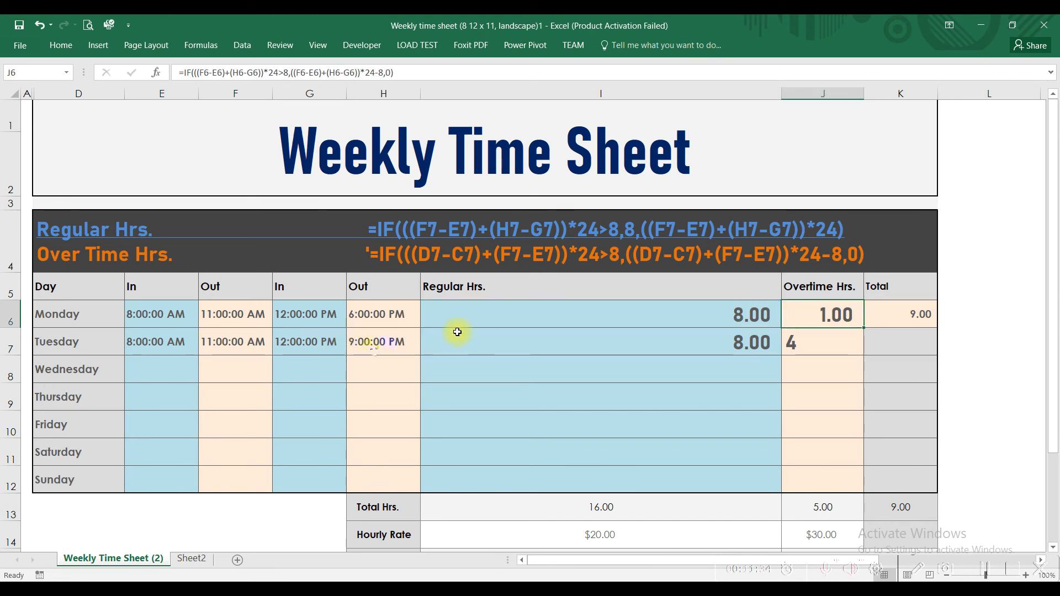
Set Tuesday's second Out time in H7 to 6:00:00 PM and check the regular and overtime hours in I7 and J7
{"action": "left_click", "coordinate": [375, 342]}
{"action": "double_click", "coordinate": [353, 342]}
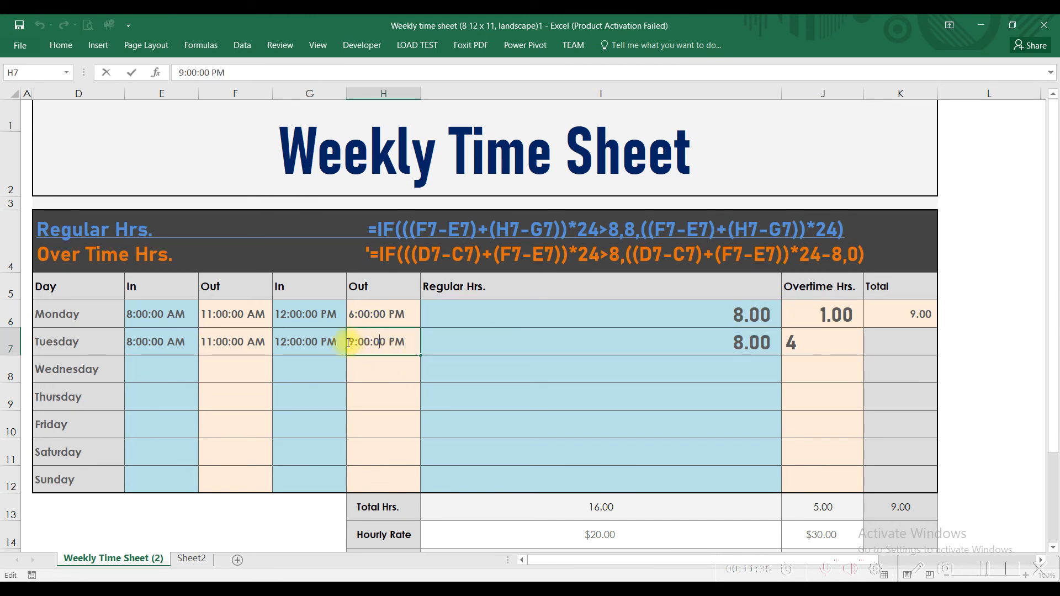
{"action": "key", "text": "Delete"}
{"action": "type", "text": "6"}
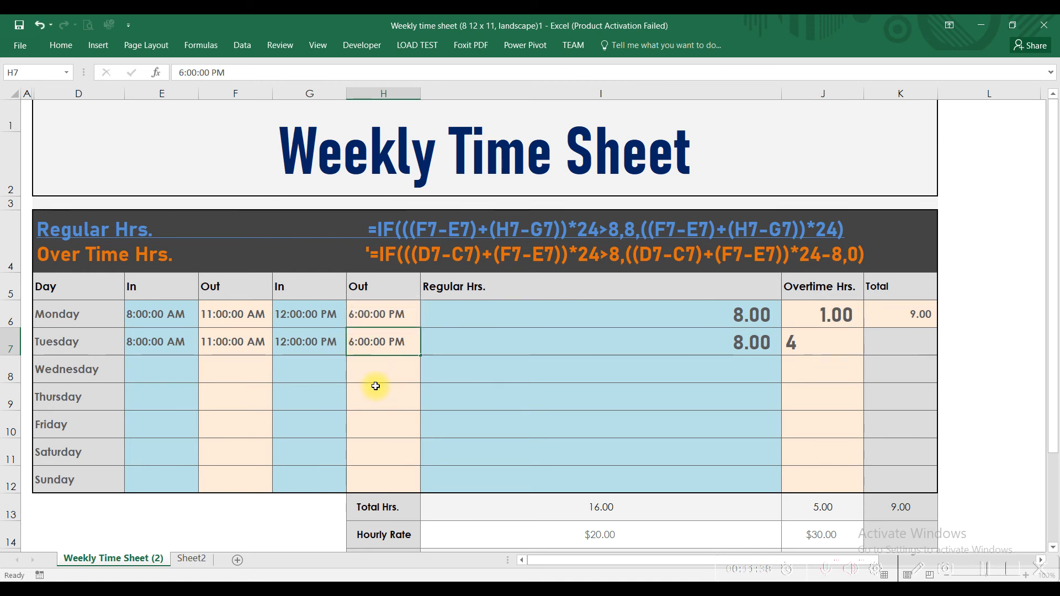
{"action": "key", "text": "Return"}
{"action": "left_click", "coordinate": [827, 346]}
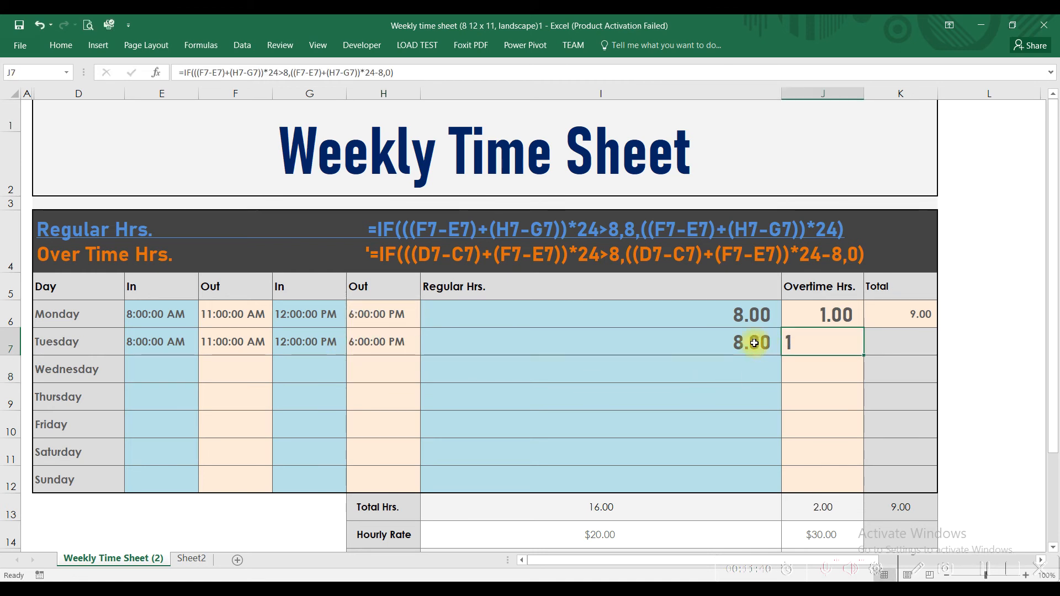
{"action": "left_click", "coordinate": [758, 341]}
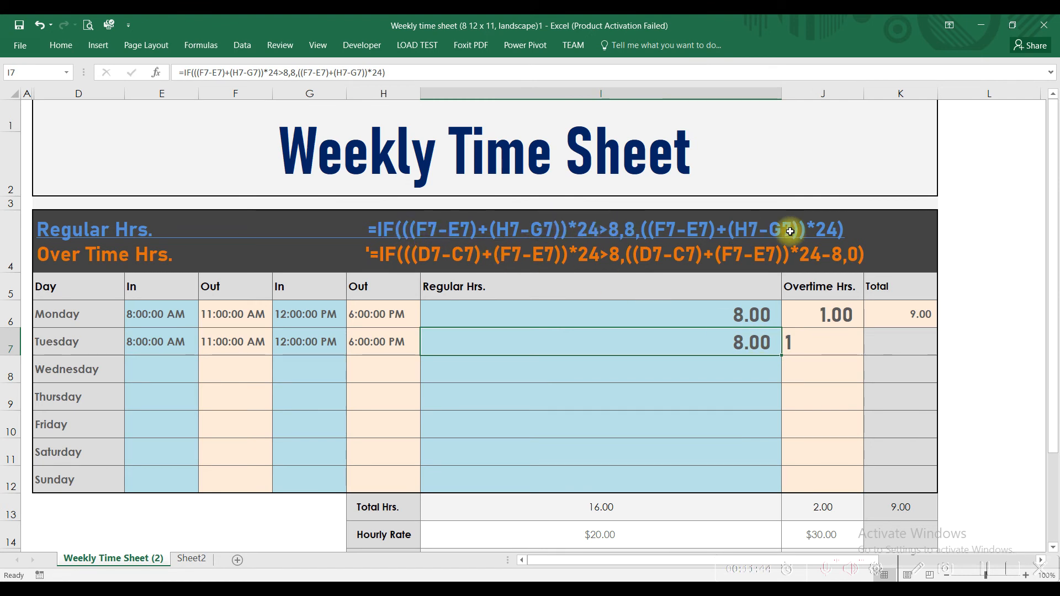
{"action": "left_click", "coordinate": [801, 343]}
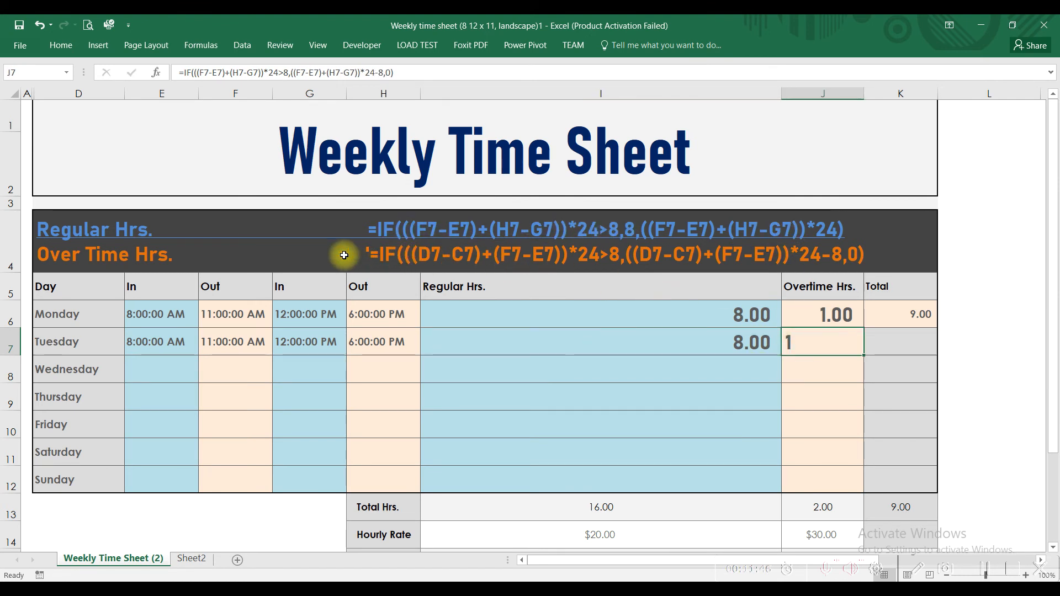
Review Monday's Total formula in K6, and add Tuesday's regular and overtime hours in K7 with =I7+J7
{"action": "left_click", "coordinate": [902, 316]}
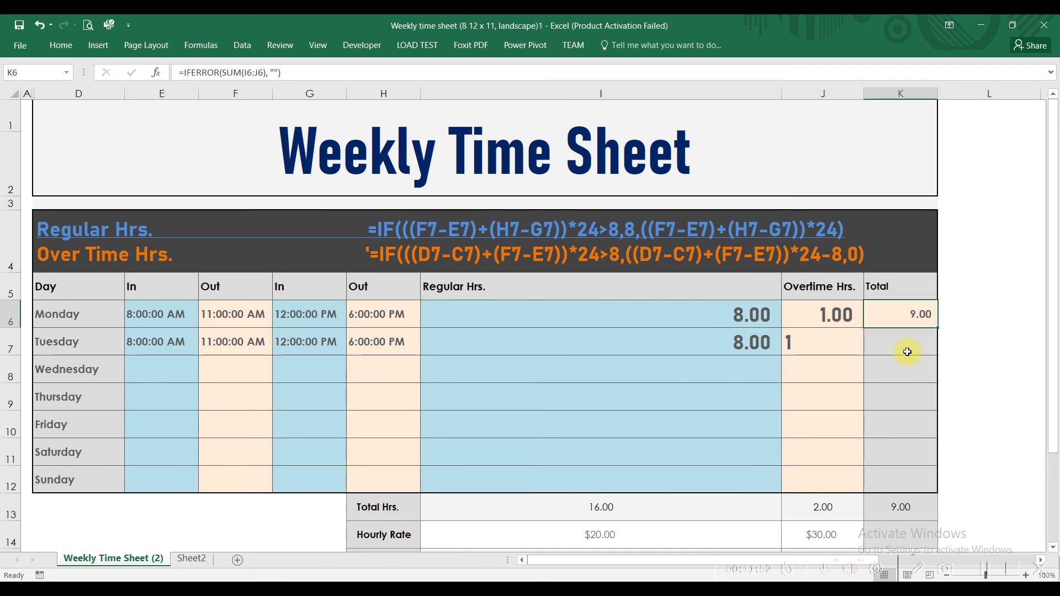
{"action": "double_click", "coordinate": [887, 324]}
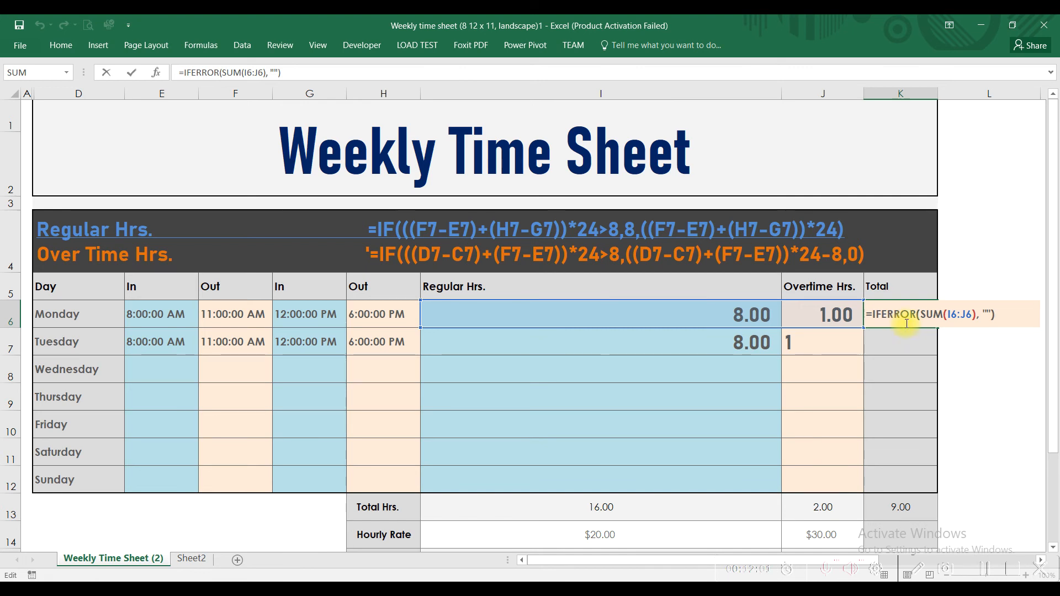
{"action": "left_click", "coordinate": [903, 335]}
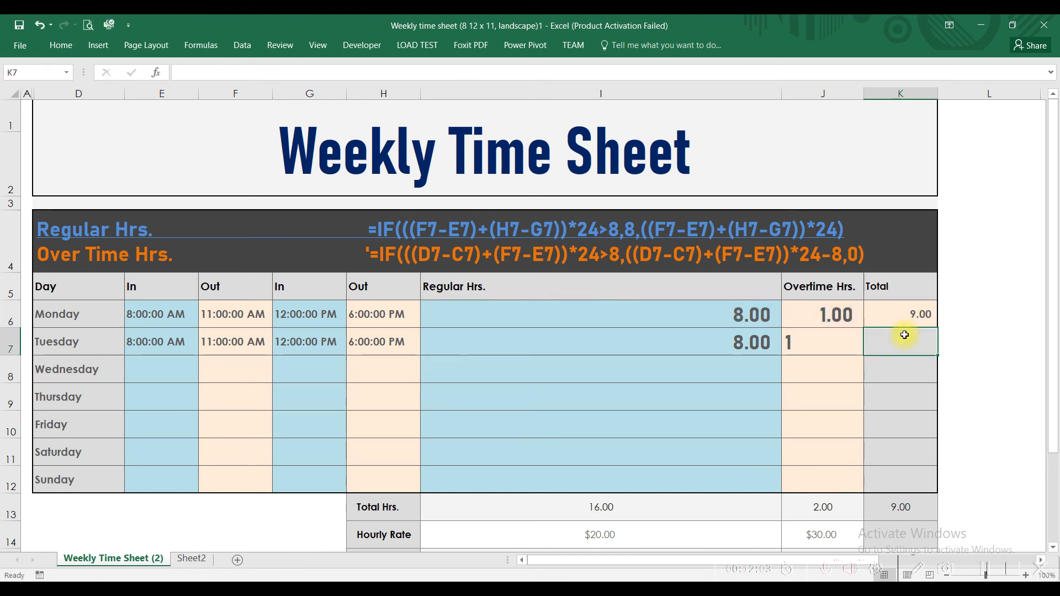
{"action": "type", "text": "="}
{"action": "left_click", "coordinate": [758, 335]}
{"action": "type", "text": "+"}
{"action": "left_click", "coordinate": [807, 359]}
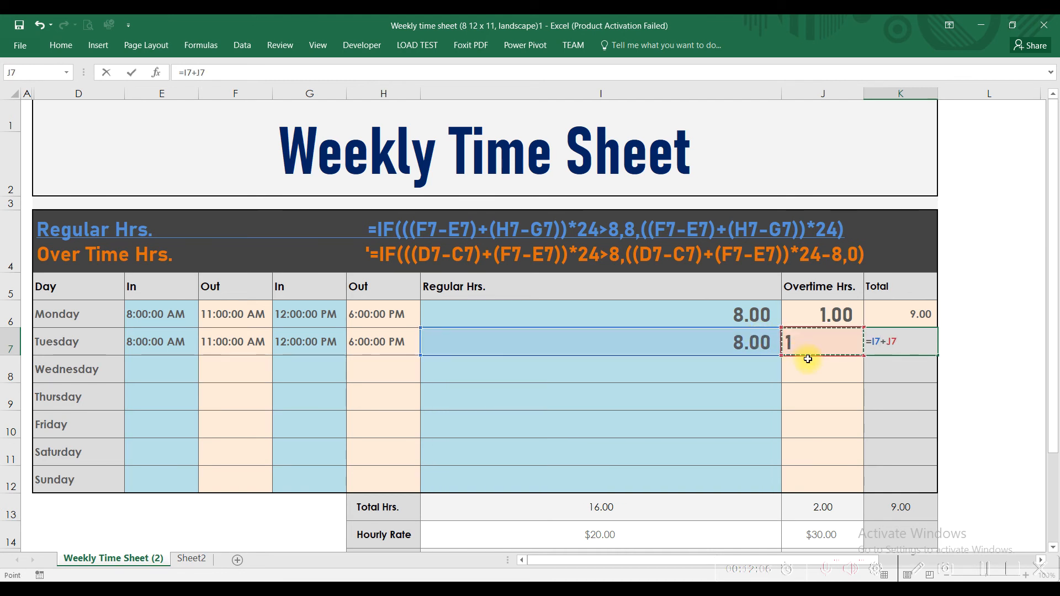
{"action": "key", "text": "Return"}
{"action": "left_click", "coordinate": [896, 350]}
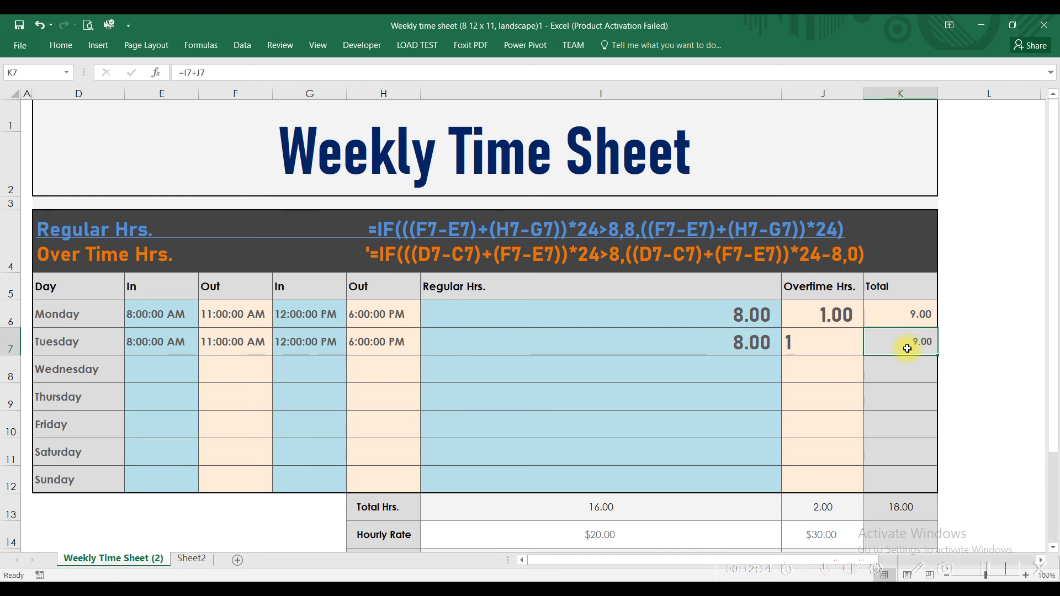
Compare the regular, overtime and total hours cells of Monday and Tuesday
{"action": "scroll", "coordinate": [899, 347], "scroll_direction": "down", "scroll_amount": 2}
{"action": "scroll", "coordinate": [880, 342], "scroll_direction": "up", "scroll_amount": 2}
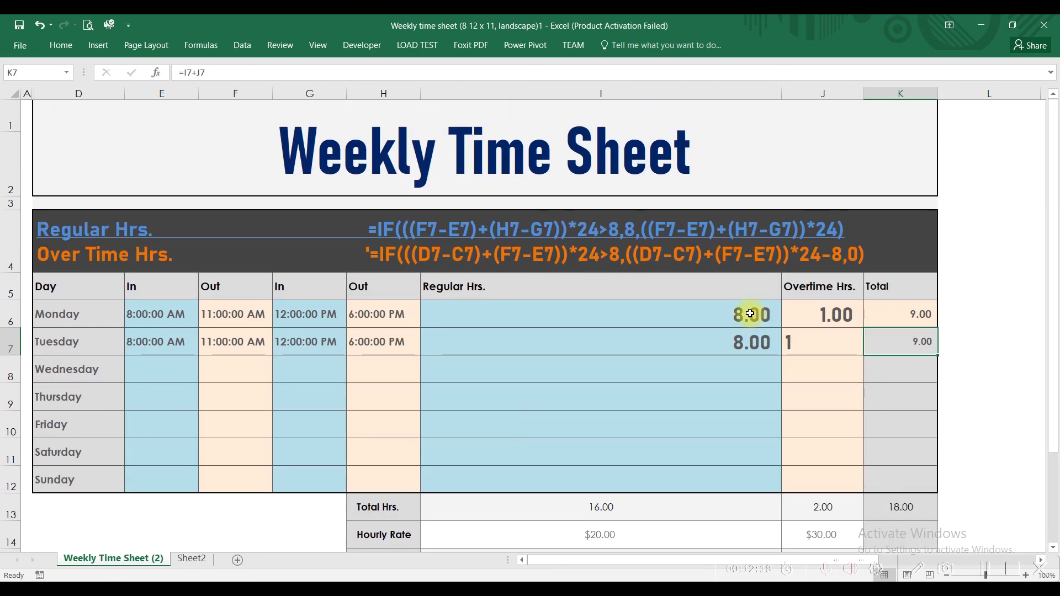
{"action": "left_click", "coordinate": [752, 314]}
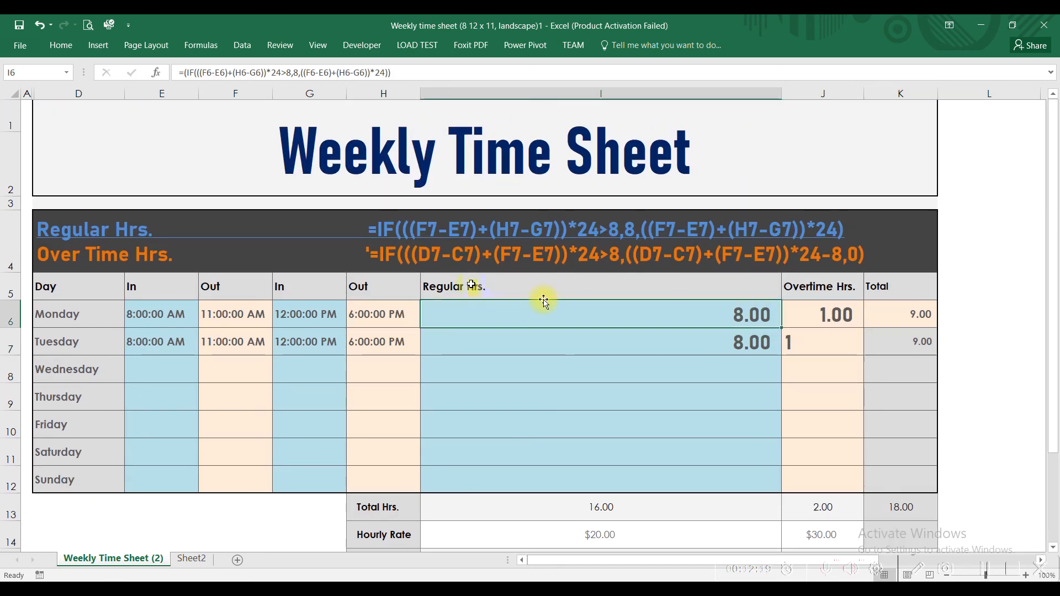
{"action": "left_click", "coordinate": [822, 310]}
{"action": "left_click", "coordinate": [882, 315]}
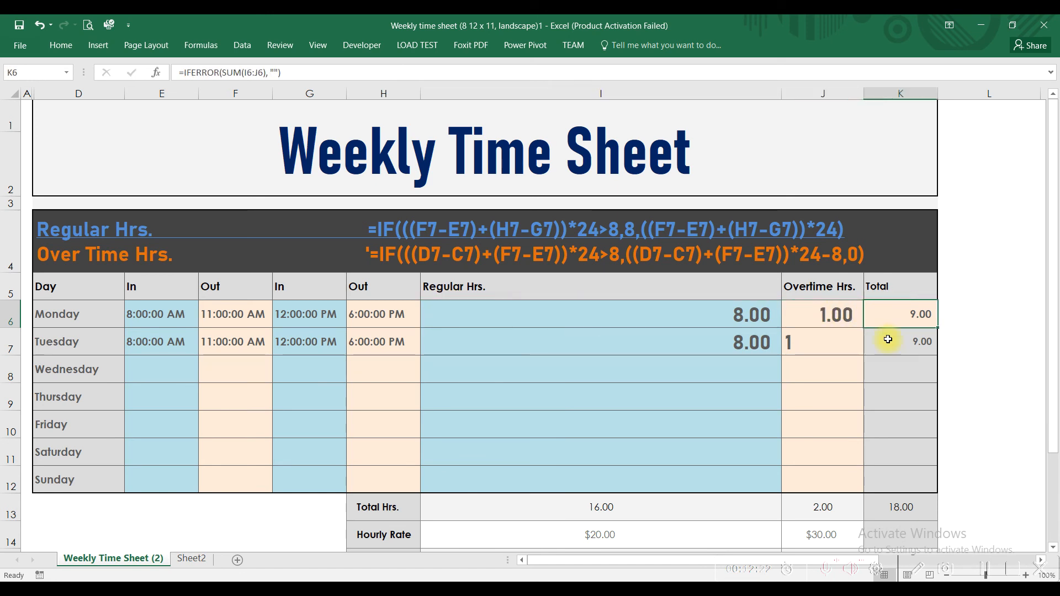
{"action": "left_click", "coordinate": [752, 314]}
{"action": "left_click", "coordinate": [793, 314]}
{"action": "left_click_drag", "start_coordinate": [738, 338], "coordinate": [788, 338]}
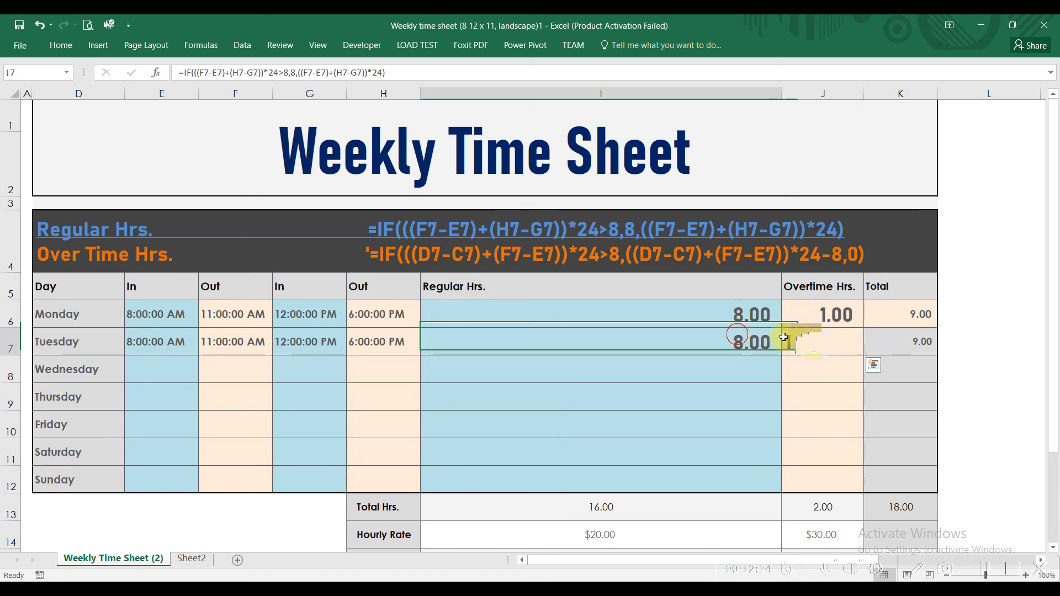
Examine the SUM formulas in the Total Hrs. row for regular, overtime and total hours, cells I13, J13 and K13
{"action": "scroll", "coordinate": [635, 386], "scroll_direction": "down", "scroll_amount": 1}
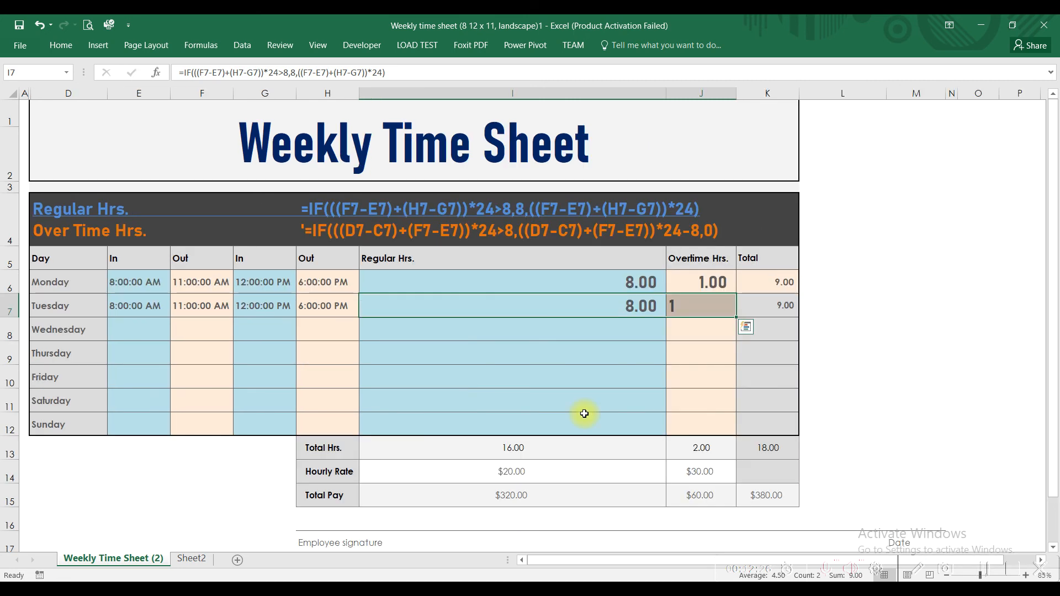
{"action": "left_click", "coordinate": [468, 444]}
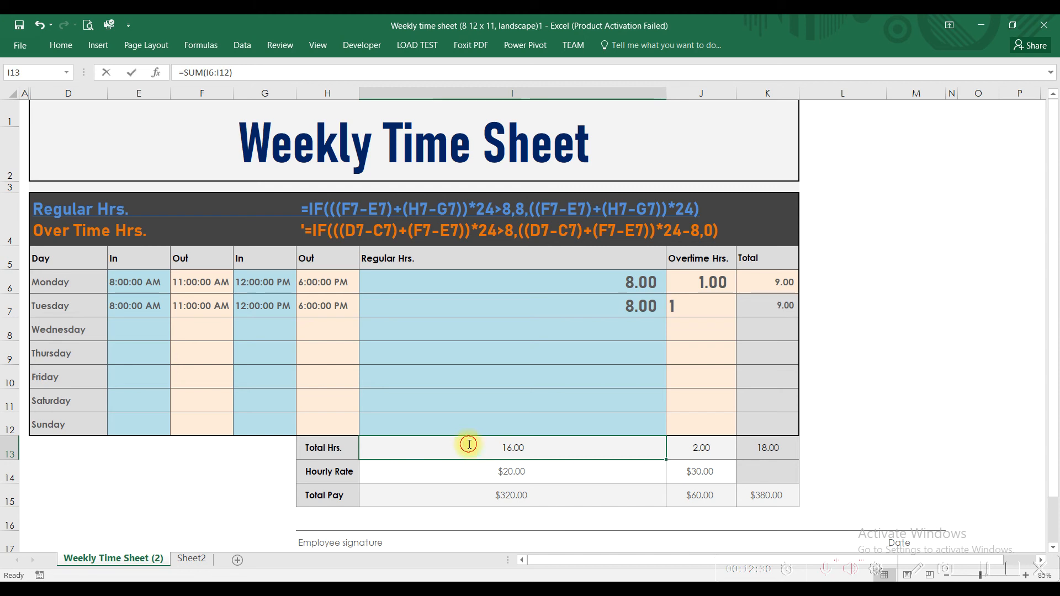
{"action": "double_click", "coordinate": [469, 444]}
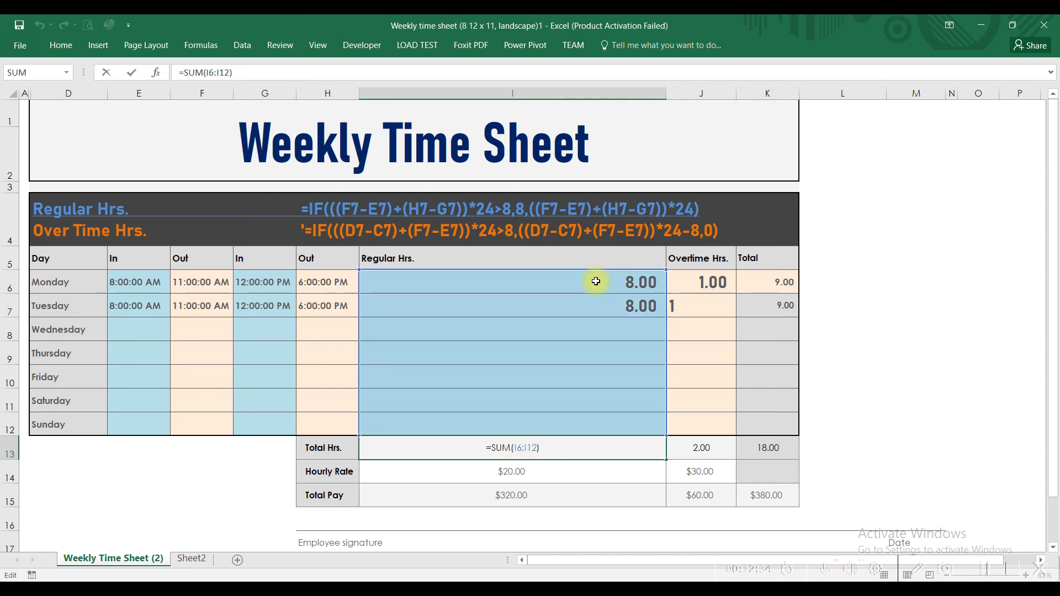
{"action": "key", "text": "Escape"}
{"action": "key", "text": "Return"}
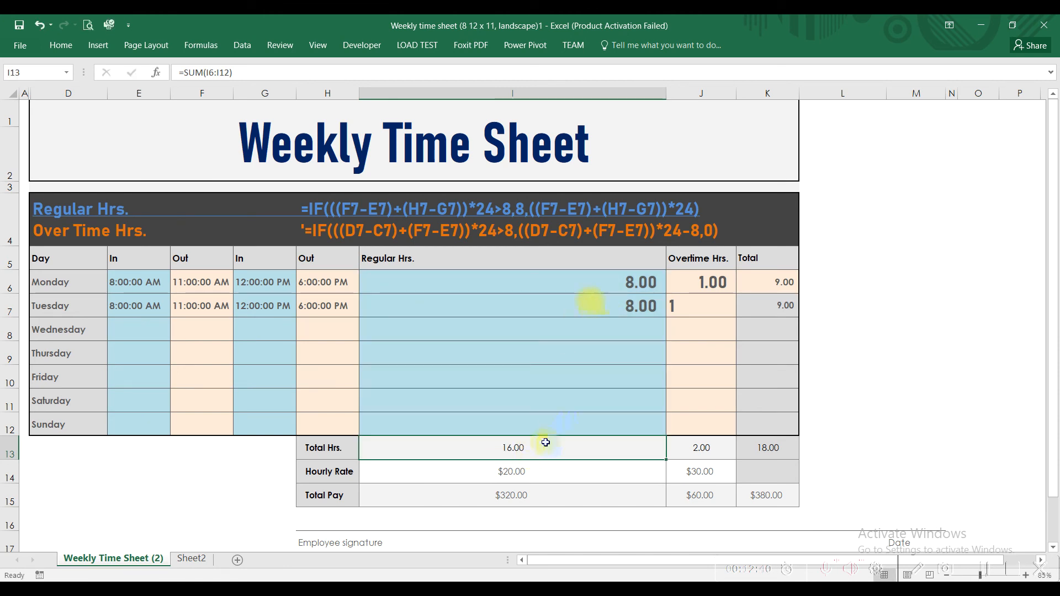
{"action": "double_click", "coordinate": [703, 456]}
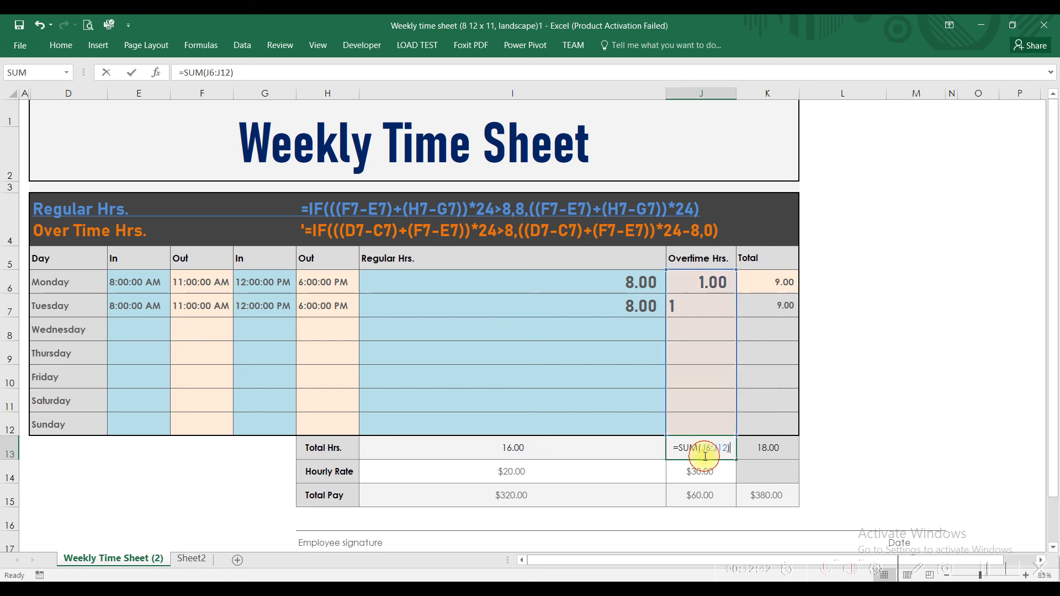
{"action": "key", "text": "Return"}
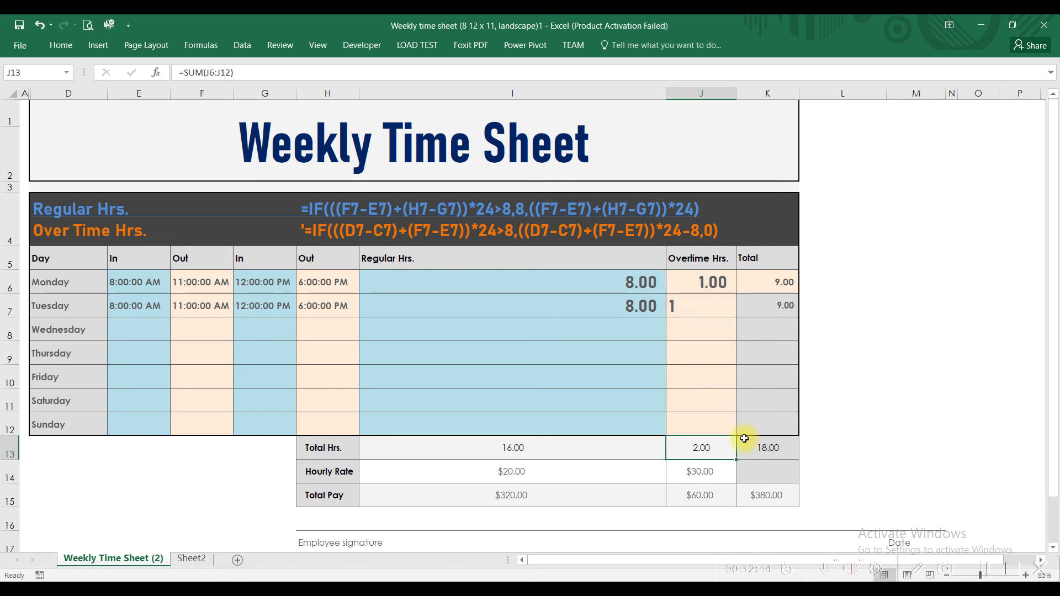
{"action": "left_click", "coordinate": [778, 452]}
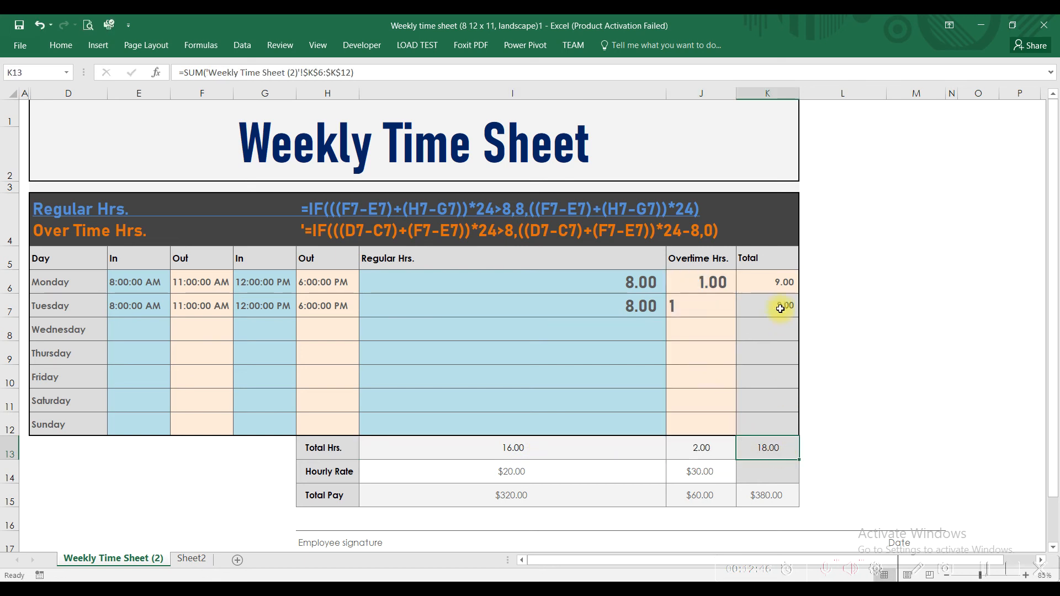
{"action": "double_click", "coordinate": [767, 448]}
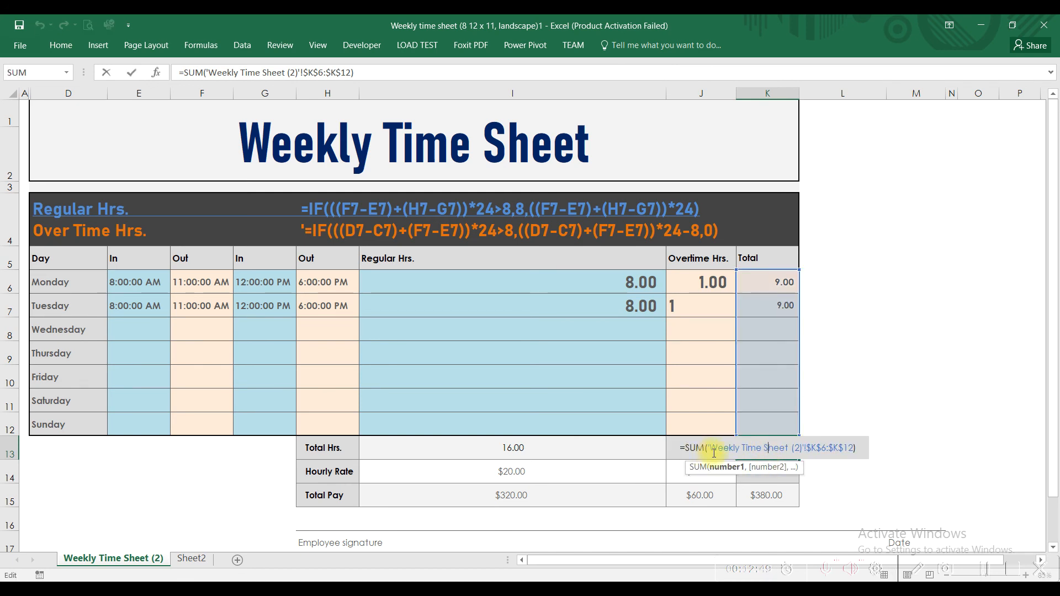
{"action": "key", "text": "Return"}
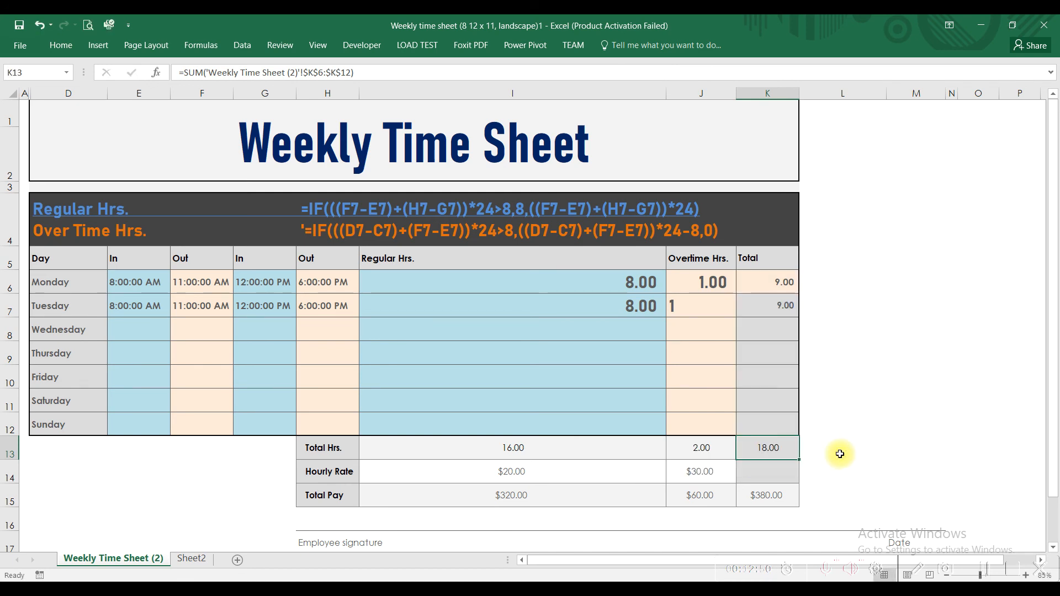
Review the regular Hourly Rate in I14 and calculate the regular Total Pay in I15 with =I13*I14
{"action": "left_click", "coordinate": [456, 467]}
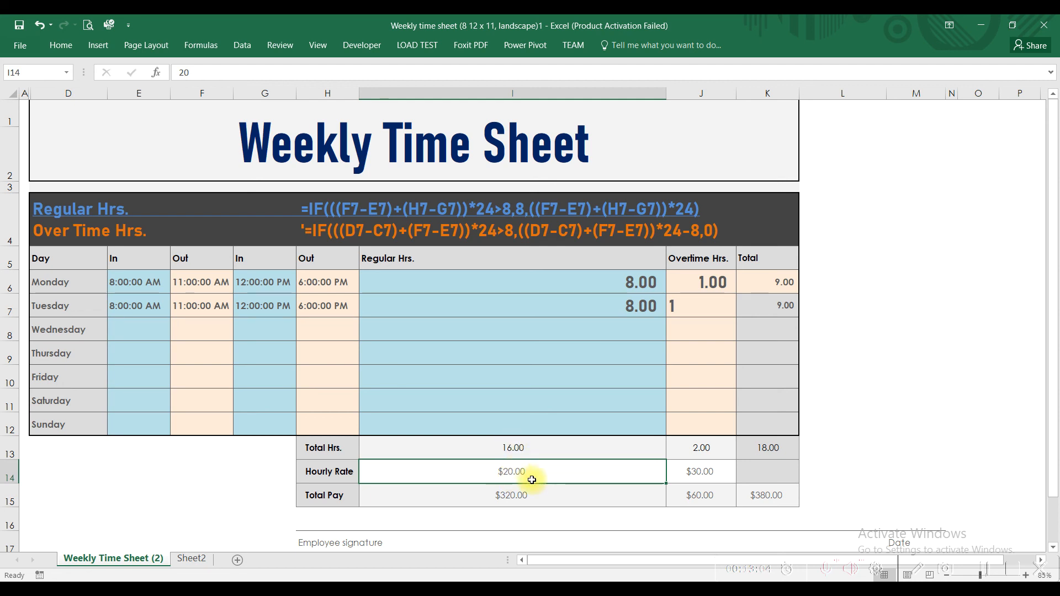
{"action": "double_click", "coordinate": [516, 495]}
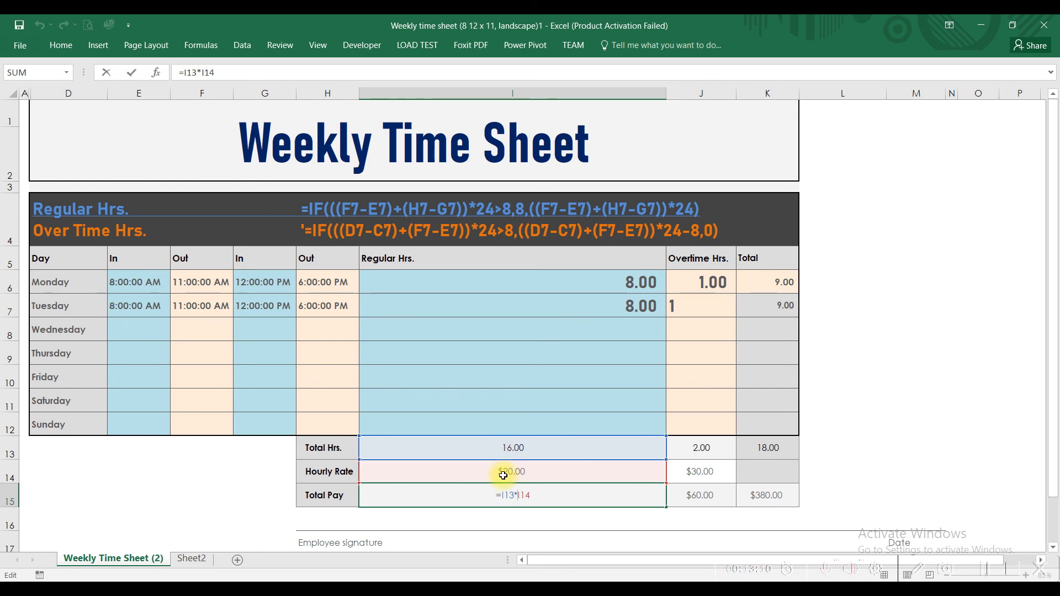
{"action": "key", "text": "Escape"}
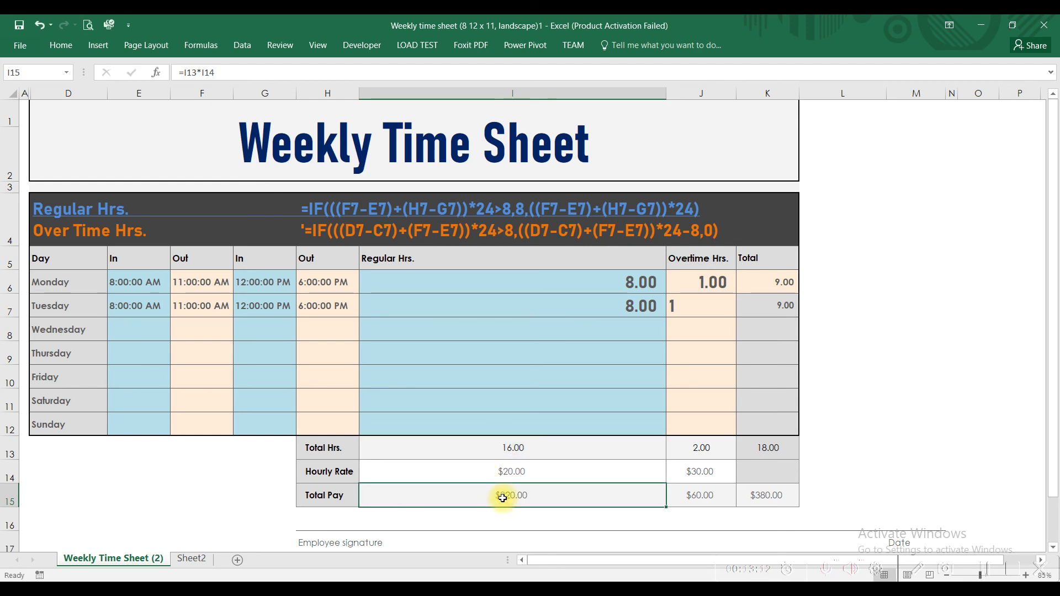
{"action": "type", "text": "="}
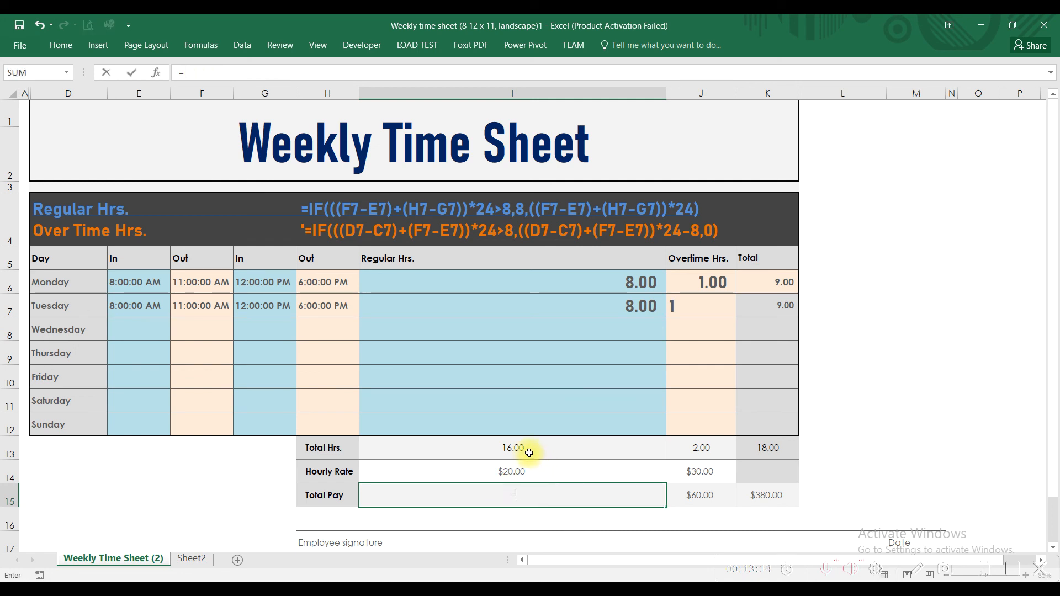
{"action": "left_click", "coordinate": [528, 450]}
{"action": "type", "text": "*"}
{"action": "left_click", "coordinate": [526, 471]}
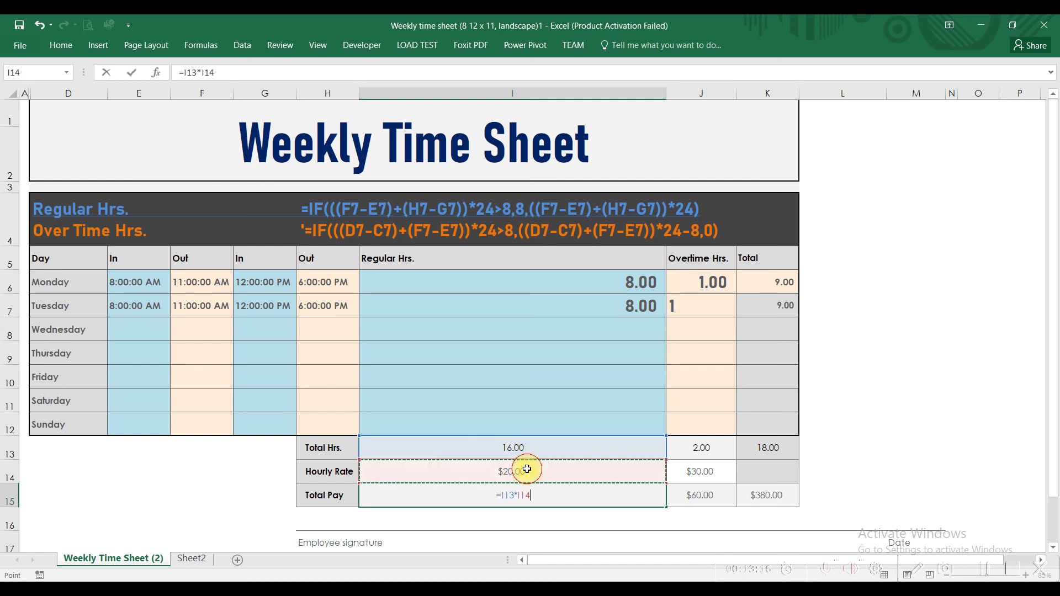
{"action": "key", "text": "Return"}
{"action": "left_click", "coordinate": [525, 495]}
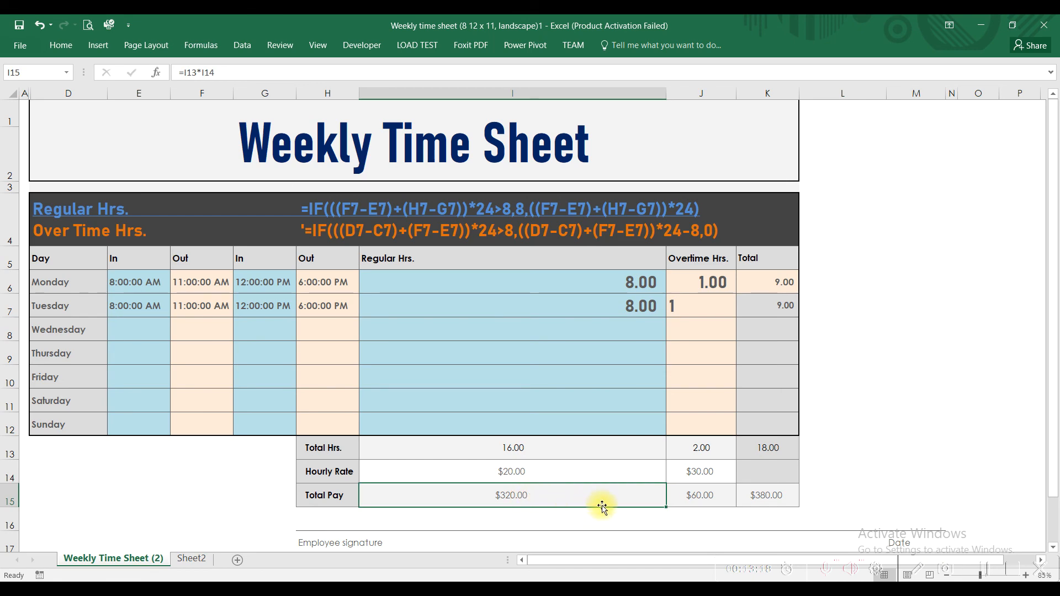
Check the overtime hours and rate in J13 and J14, and calculate the overtime Total Pay in J15 with =J13*J14
{"action": "scroll", "coordinate": [691, 484], "scroll_direction": "up", "scroll_amount": 3}
{"action": "left_click_drag", "start_coordinate": [650, 558], "coordinate": [728, 558]}
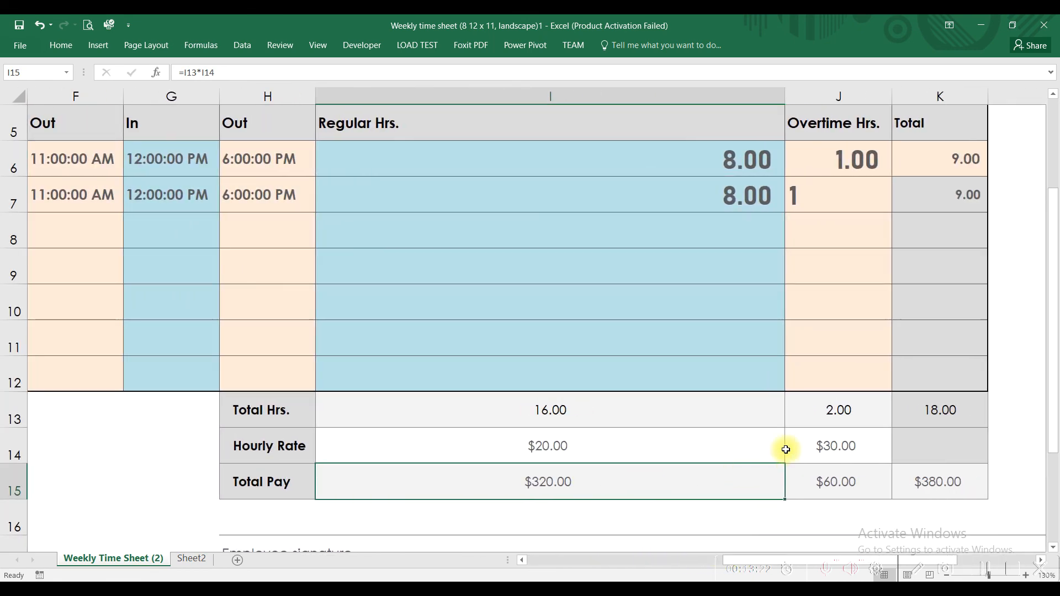
{"action": "left_click", "coordinate": [831, 407]}
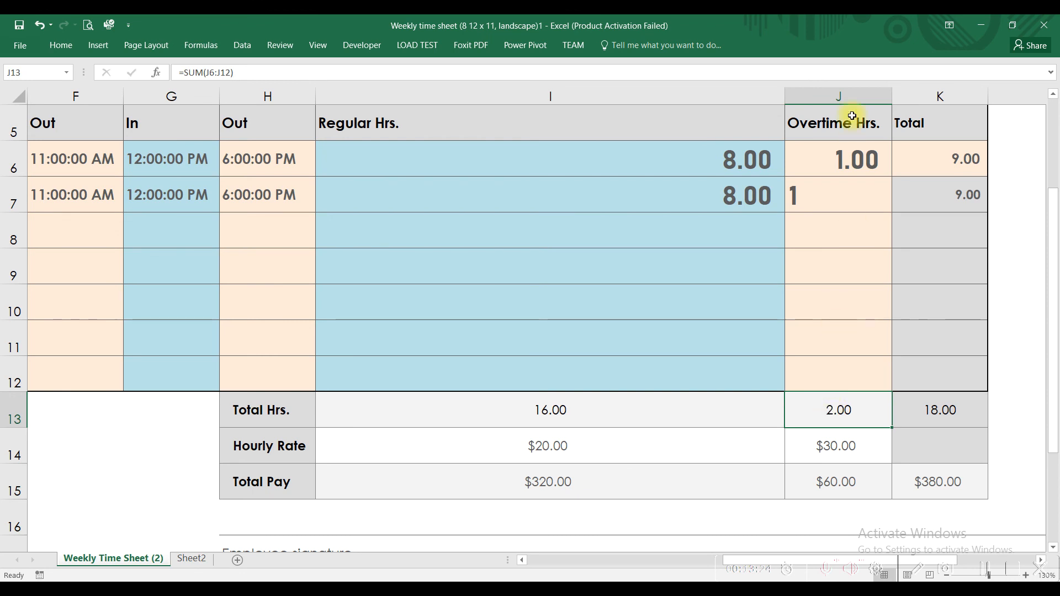
{"action": "left_click", "coordinate": [837, 445]}
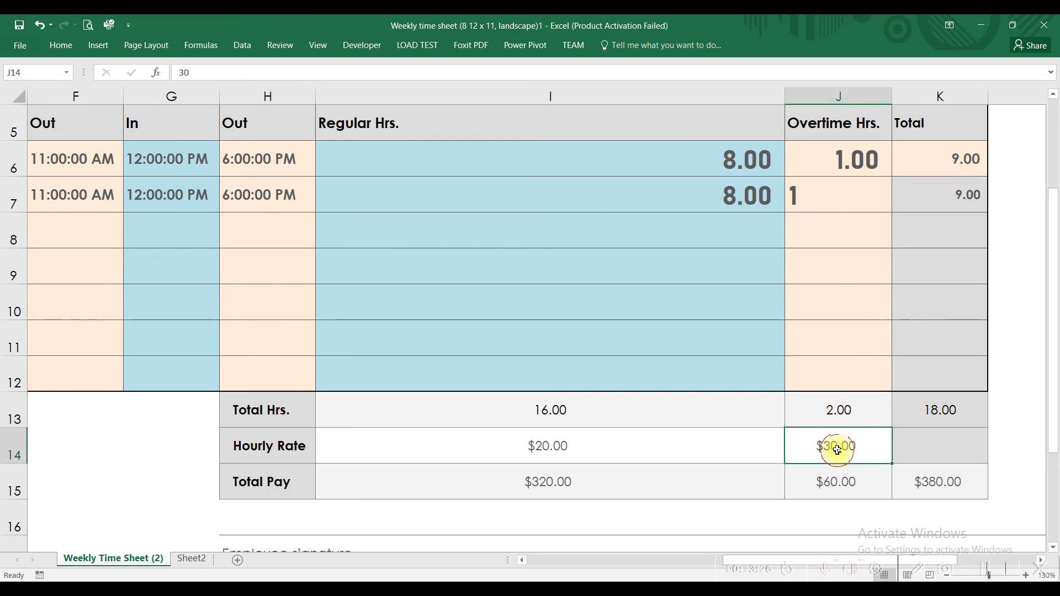
{"action": "left_click", "coordinate": [839, 476]}
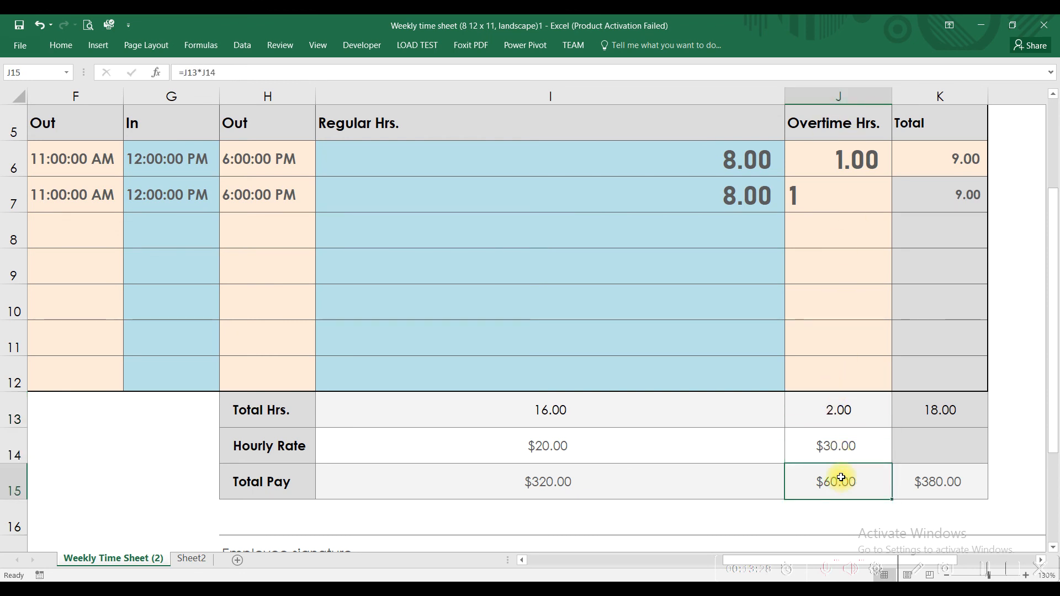
{"action": "type", "text": "="}
{"action": "left_click", "coordinate": [832, 409]}
{"action": "type", "text": "*"}
{"action": "left_click", "coordinate": [832, 446]}
{"action": "key", "text": "Return"}
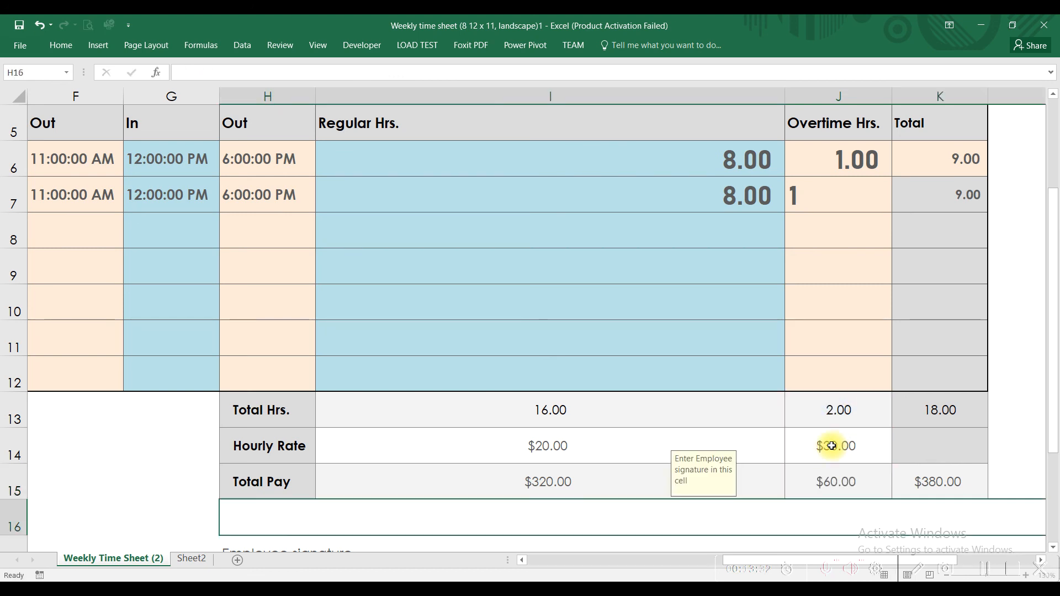
{"action": "left_click", "coordinate": [838, 490]}
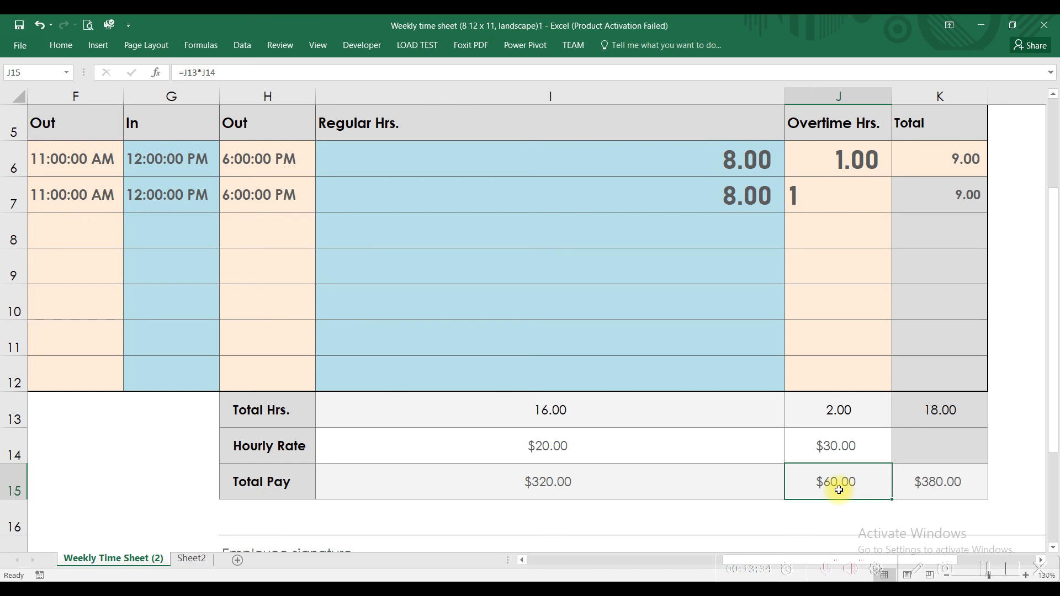
Replace the overall Total Pay formula in K15 with =I15+J15 to add regular and overtime pay
{"action": "left_click", "coordinate": [949, 485]}
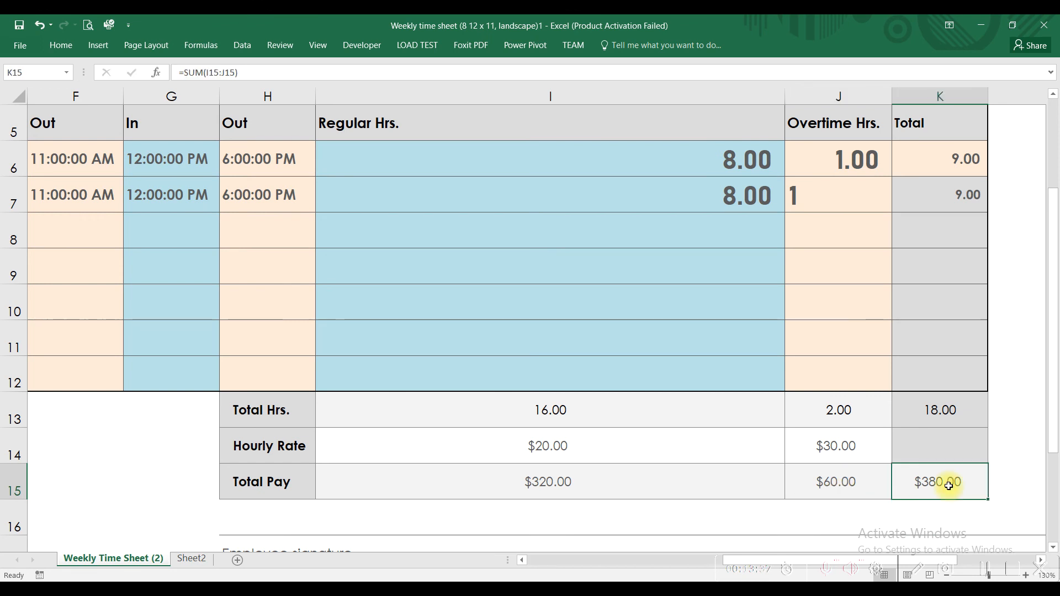
{"action": "type", "text": "="}
{"action": "left_click", "coordinate": [683, 486]}
{"action": "type", "text": "+"}
{"action": "left_click", "coordinate": [816, 481]}
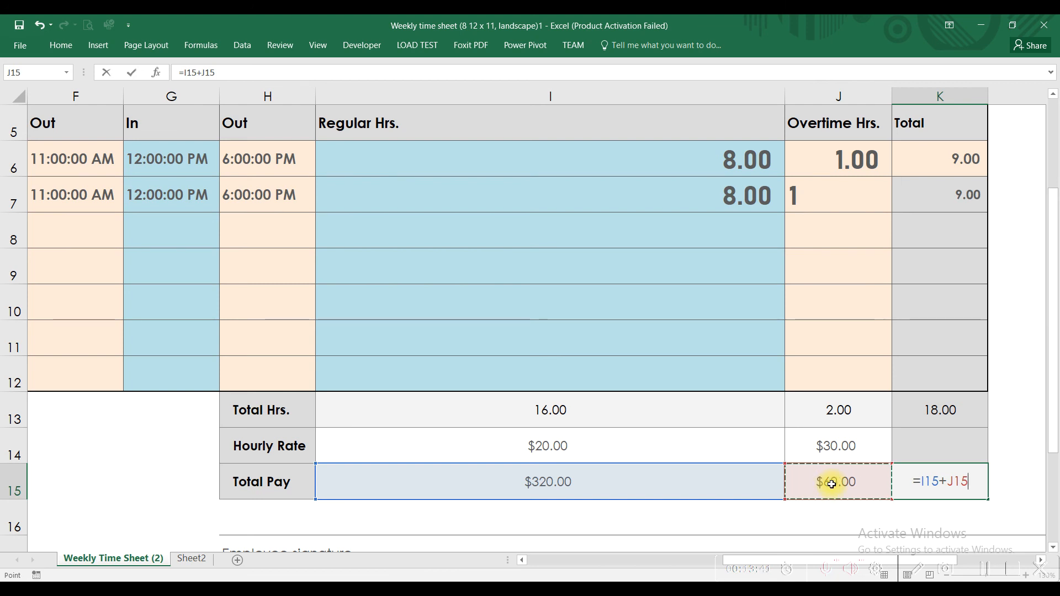
{"action": "key", "text": "Return"}
{"action": "left_click", "coordinate": [939, 481]}
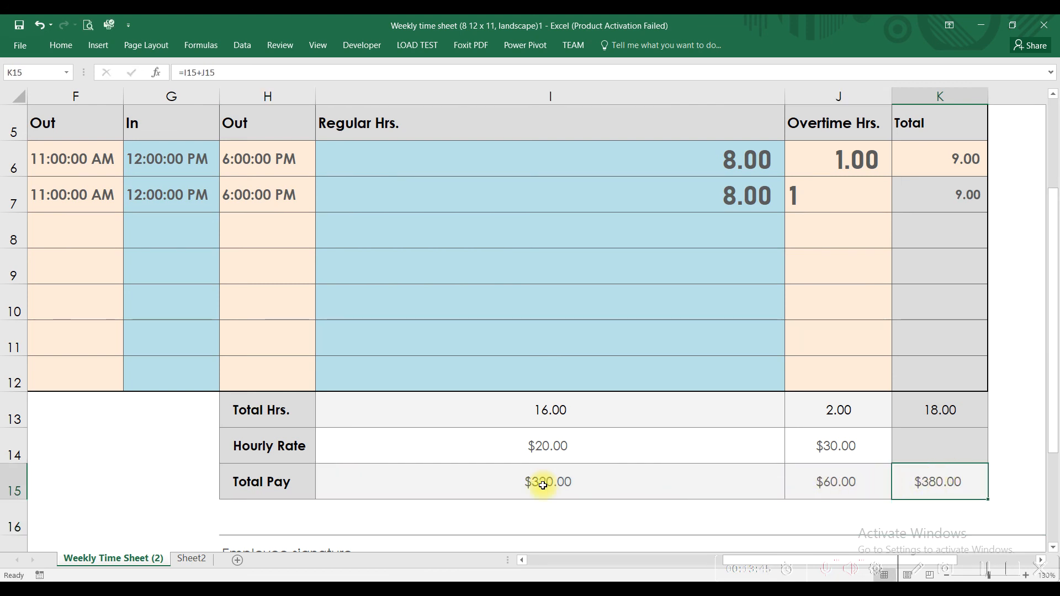
Review the regular Total Pay formula in I15 and Monday's Regular Hrs. IF formula in I6
{"action": "left_click", "coordinate": [480, 485]}
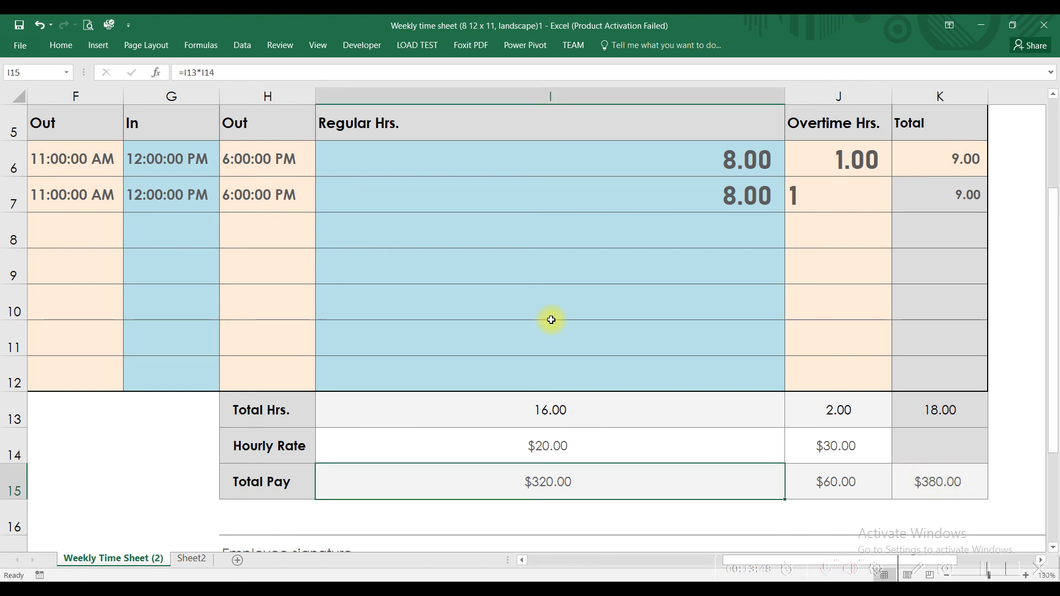
{"action": "scroll", "coordinate": [551, 320], "scroll_direction": "down", "scroll_amount": 1, "text": "ctrl"}
{"action": "scroll", "coordinate": [550, 319], "scroll_direction": "down", "scroll_amount": 1, "text": "ctrl"}
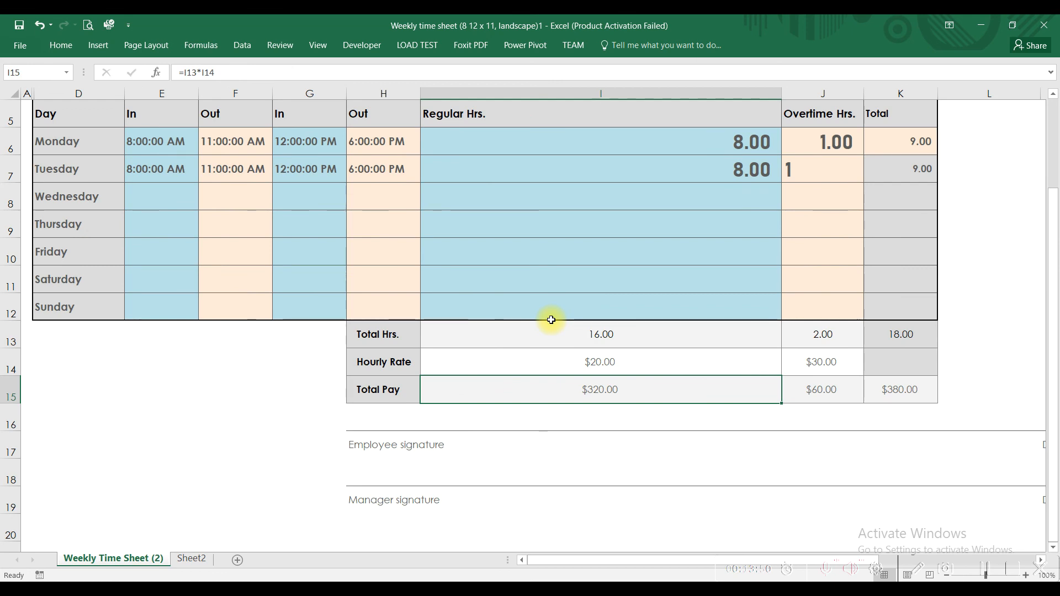
{"action": "scroll", "coordinate": [551, 319], "scroll_direction": "up", "scroll_amount": 1}
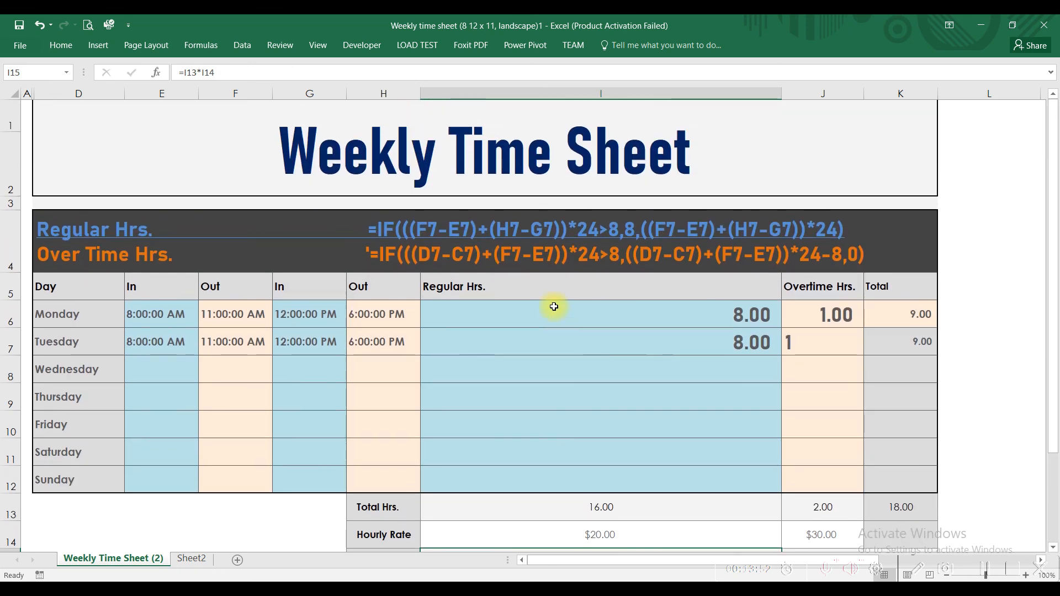
{"action": "left_click", "coordinate": [474, 232]}
{"action": "double_click", "coordinate": [549, 314]}
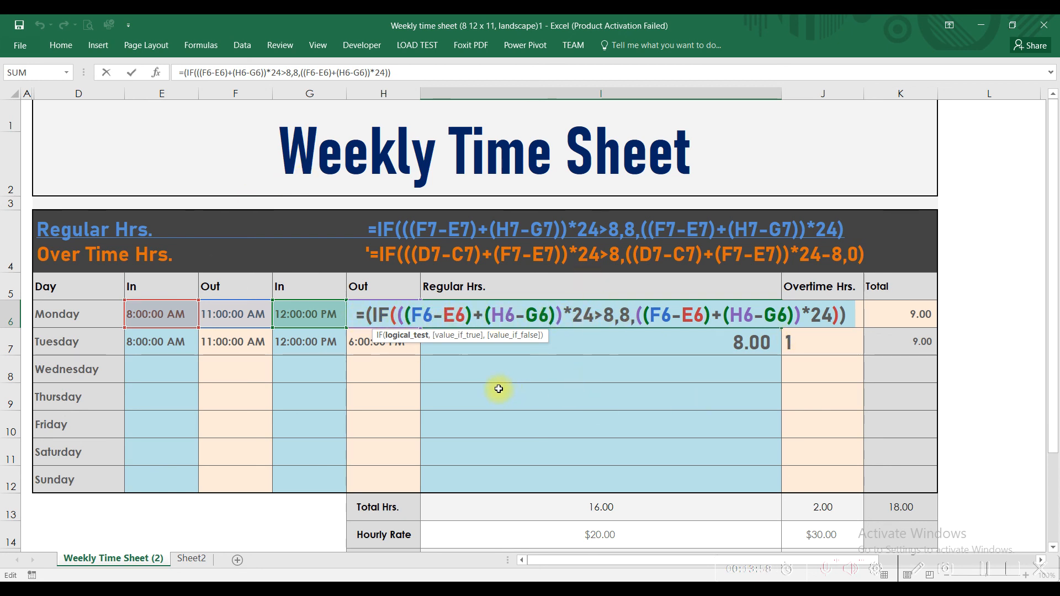
{"action": "key", "text": "Escape"}
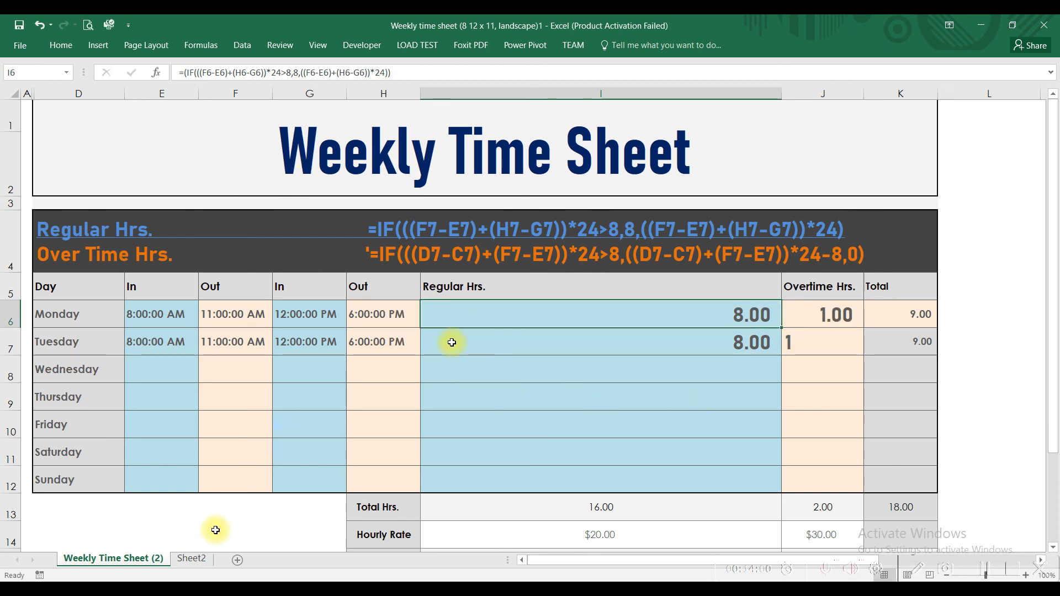
Look over the IF formula examples on Sheet2 and return to the Weekly Time Sheet (2) sheet
{"action": "left_click", "coordinate": [193, 559]}
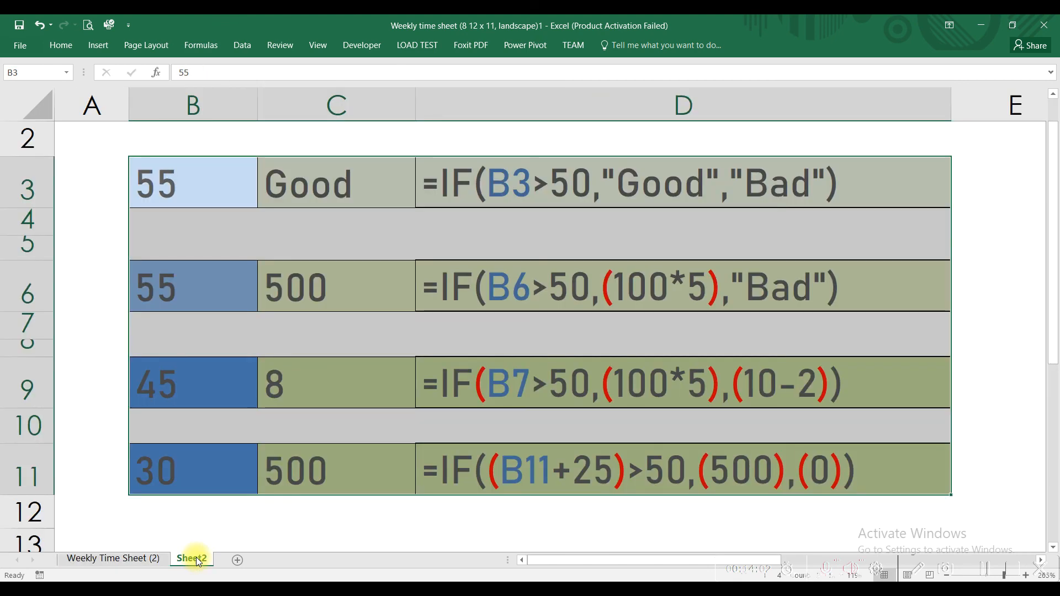
{"action": "left_click", "coordinate": [516, 267]}
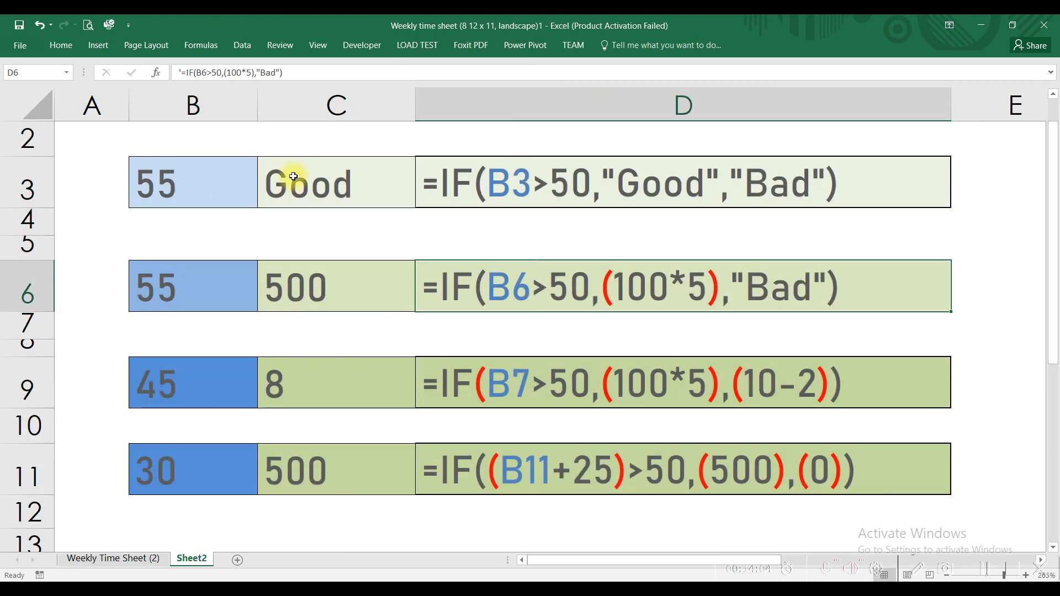
{"action": "left_click", "coordinate": [130, 558]}
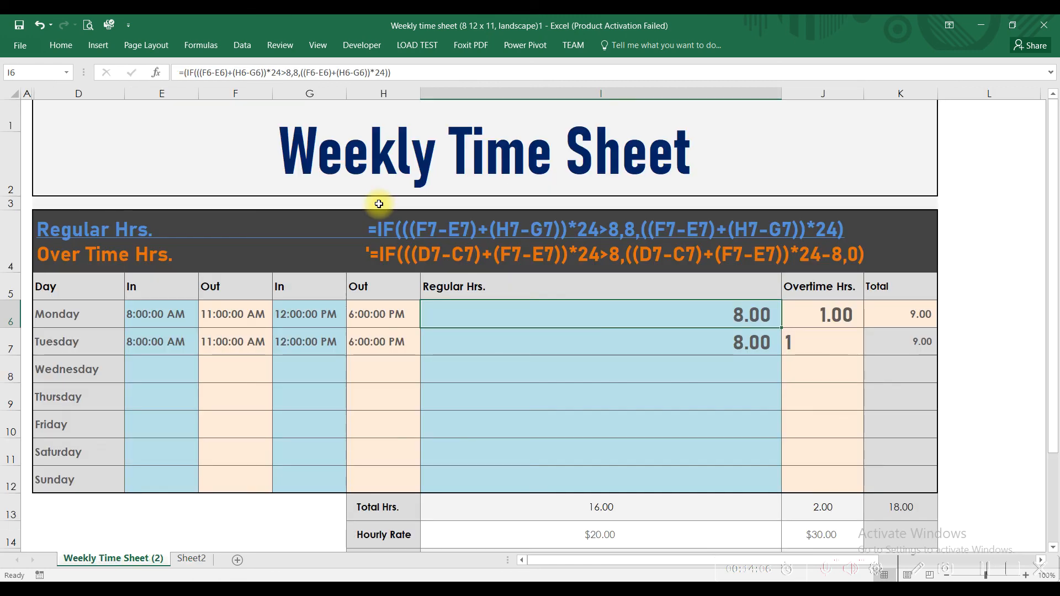